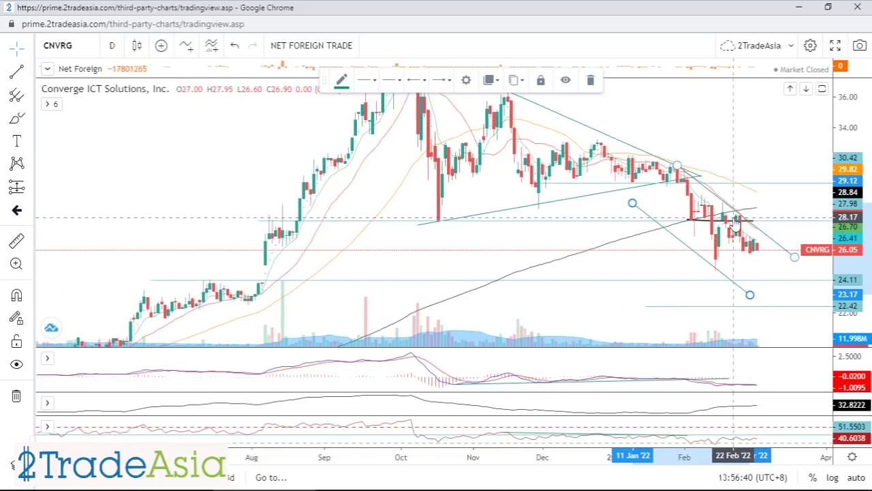
Place a horizontal ray at about 21.43 below CNVRG's current price, starting around 10 March 2022.
scroll(741, 273, up, 4)
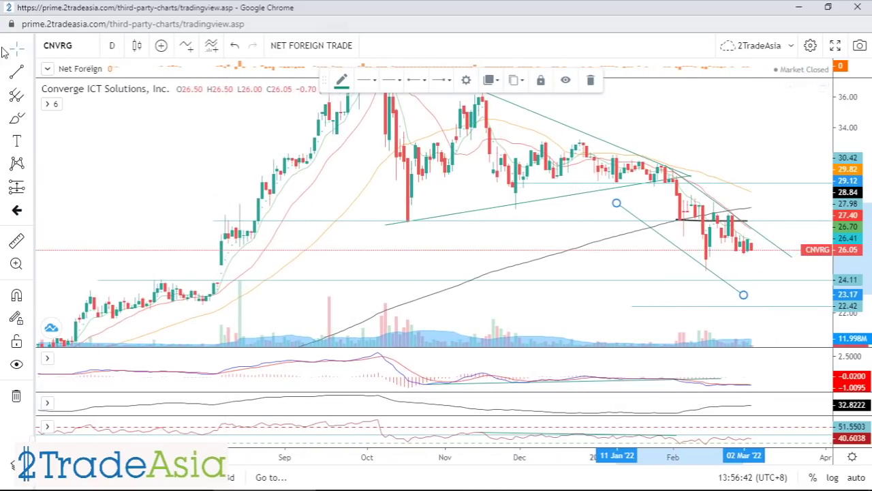
click(30, 71)
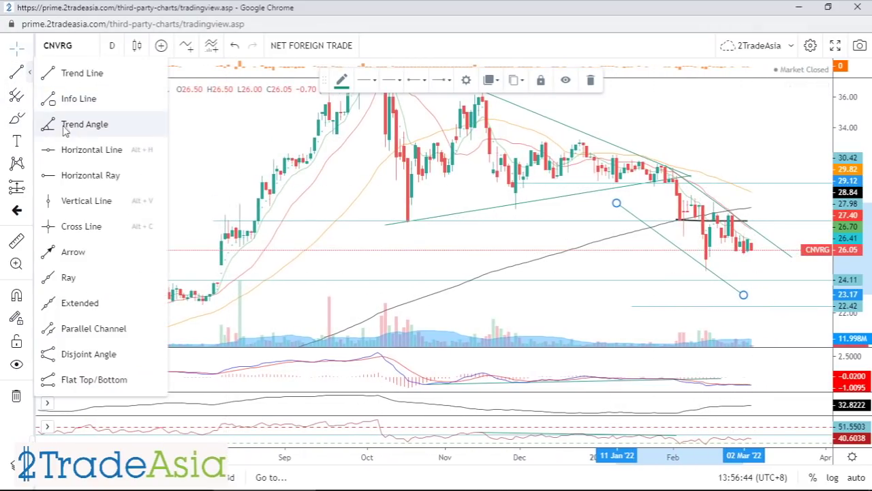
click(53, 180)
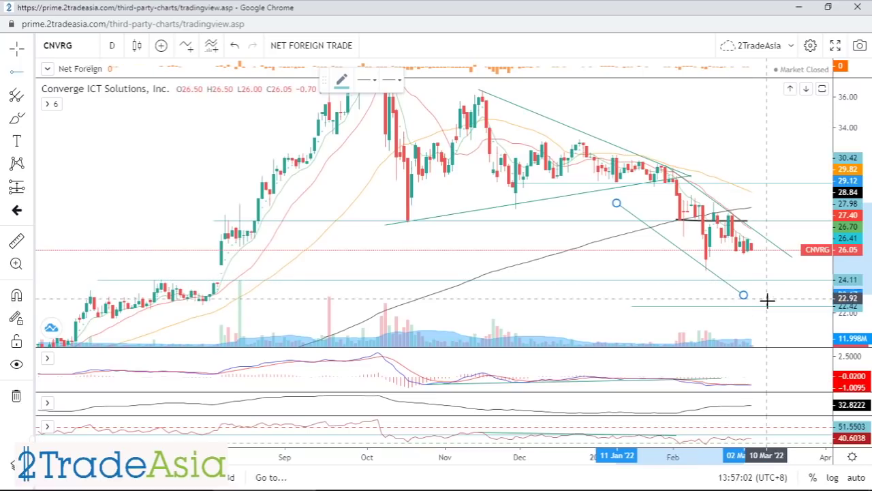
click(766, 321)
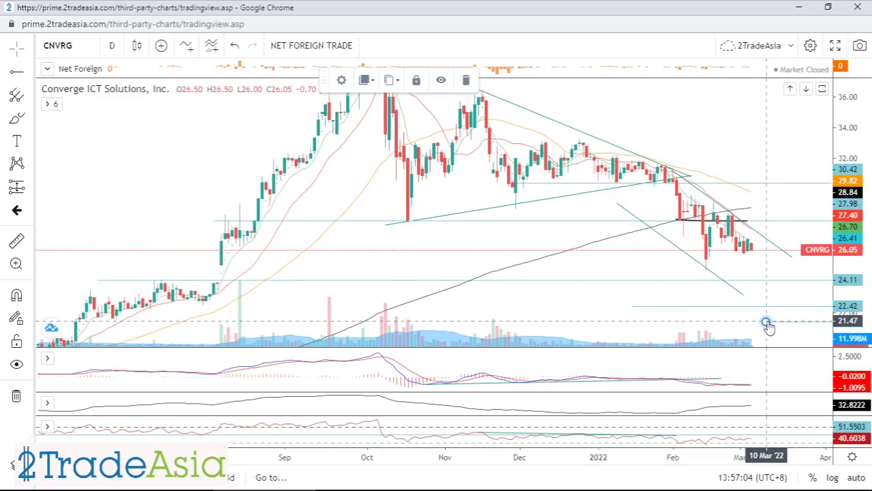
Examine CNVRG's MACD lines from November 2021 to March 2022 alongside the price candles.
scroll(766, 321, up, 3)
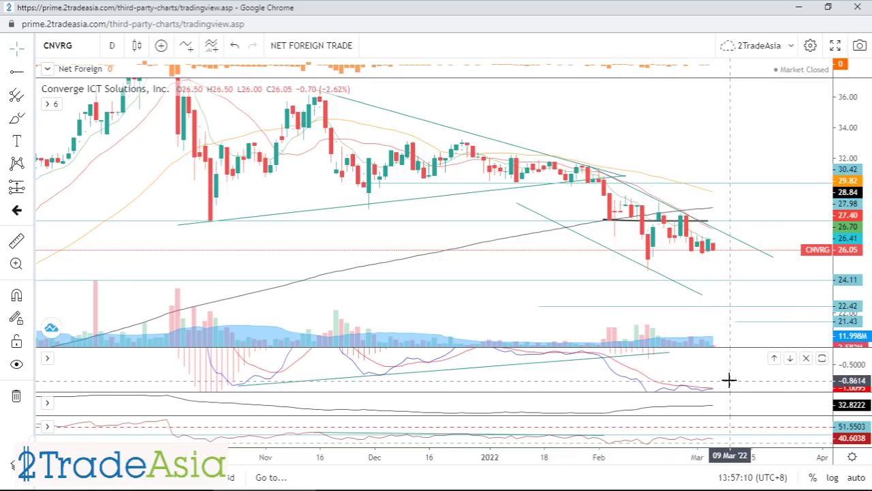
scroll(749, 374, up, 1)
scroll(709, 375, up, 1)
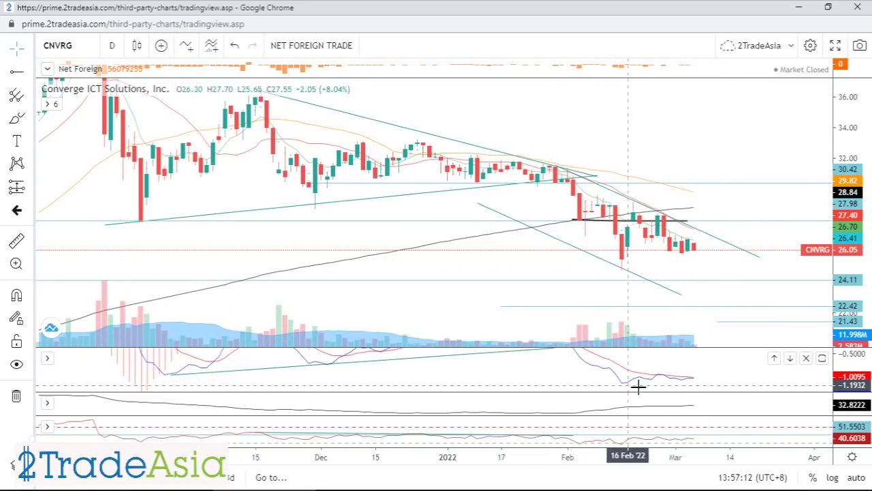
scroll(727, 382, down, 3)
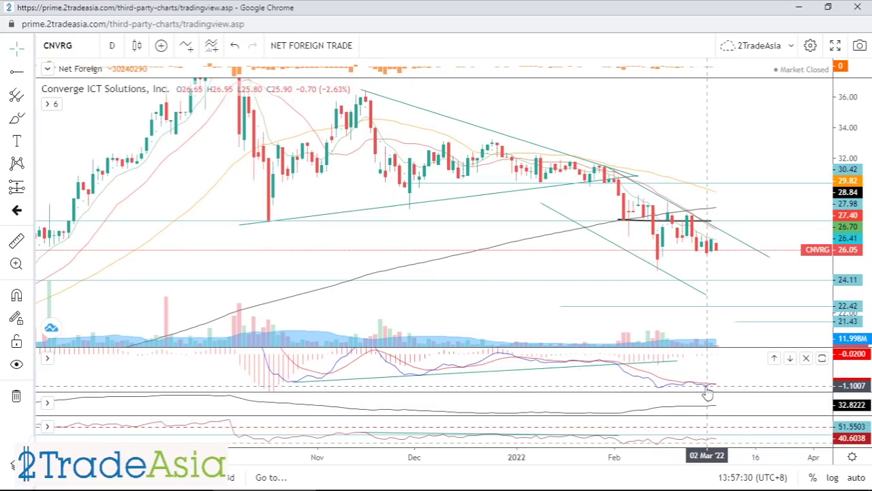
Switch to the entry and exit computation spreadsheet and highlight CNVRG's margin, return, debt, current ratio and YoY figures in AN3:AV3.
key(alt+Tab)
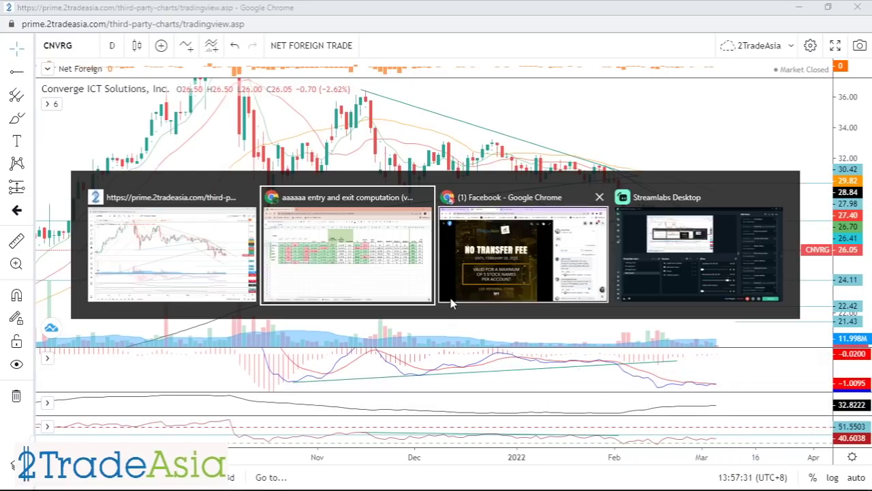
click(356, 256)
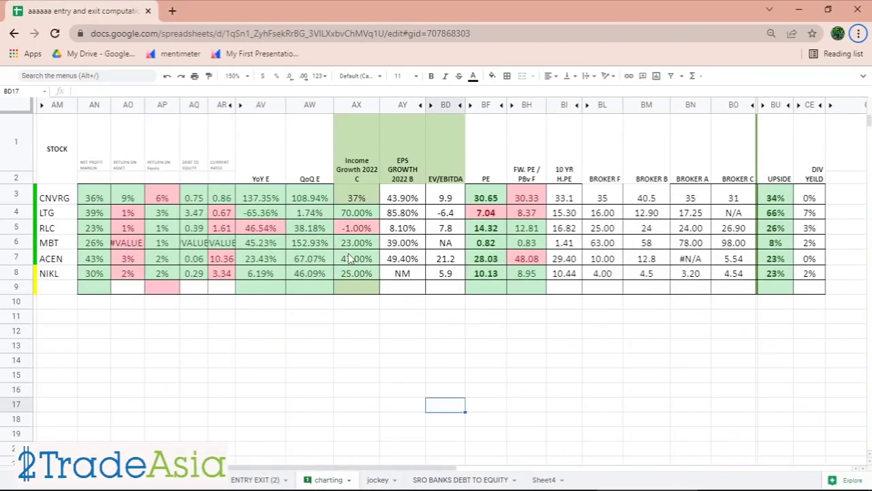
click(305, 356)
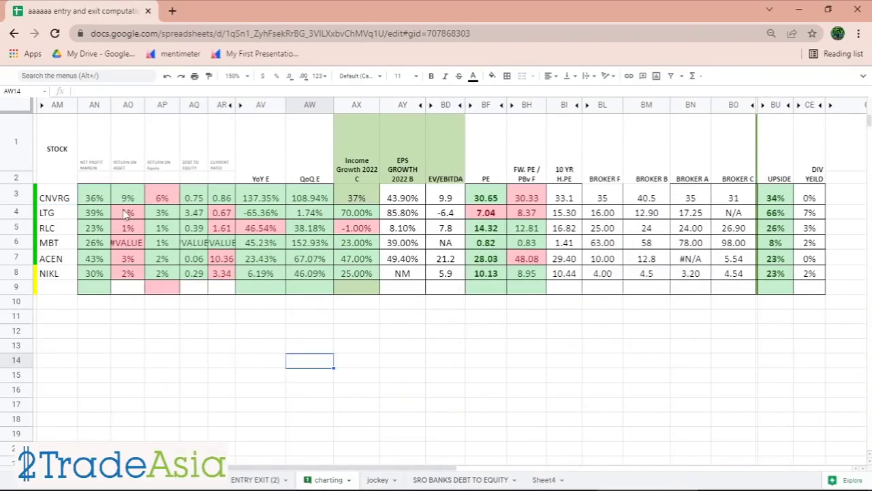
drag(103, 198, 266, 198)
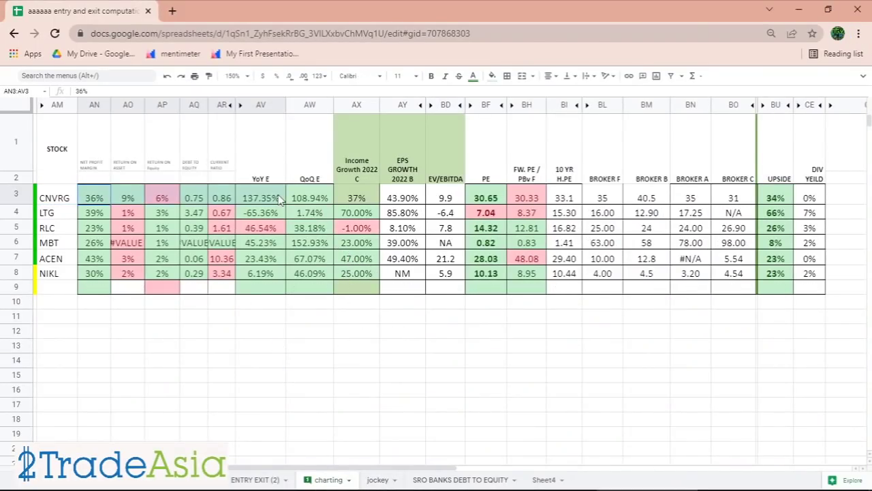
click(367, 362)
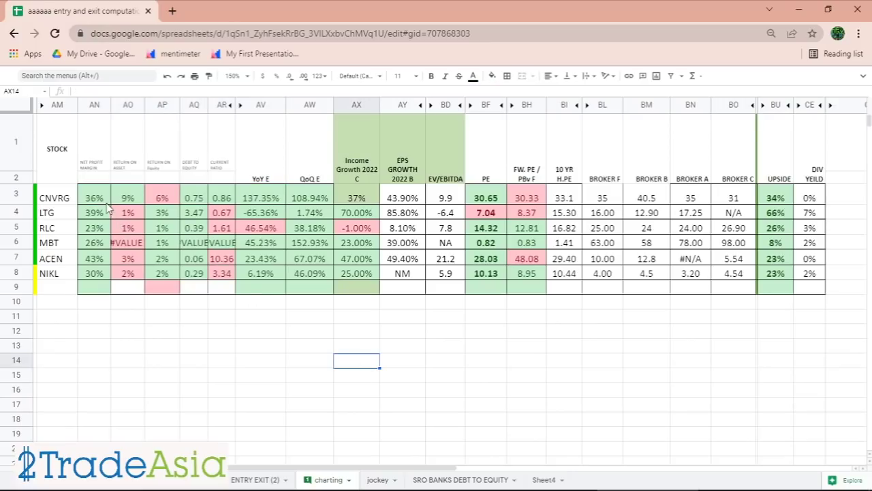
drag(100, 197, 278, 199)
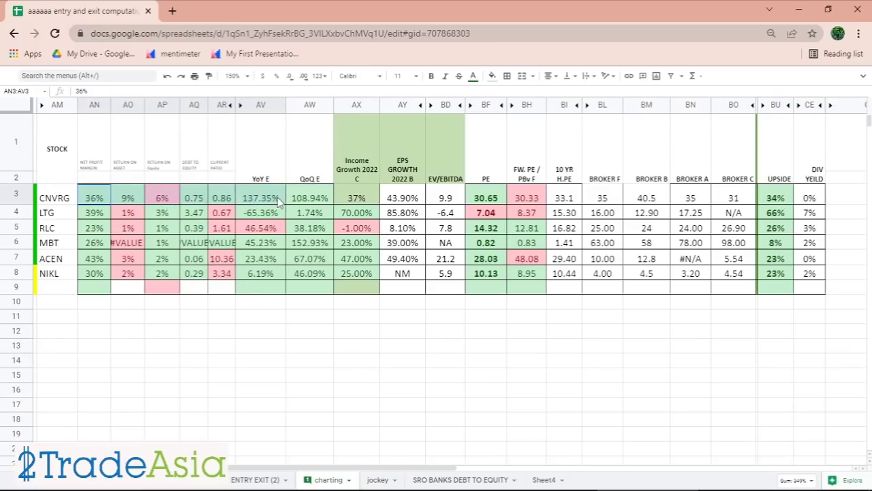
click(331, 390)
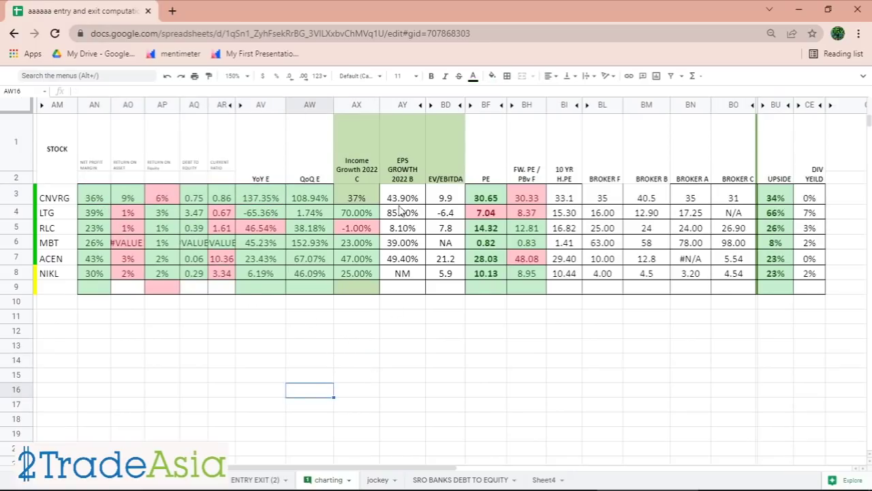
Compare CNVRG's 2022 income and EPS growth in AX3:AY3 with its PE, forward PE and 10-year PE in BF3:BI3.
drag(371, 199, 402, 199)
click(412, 347)
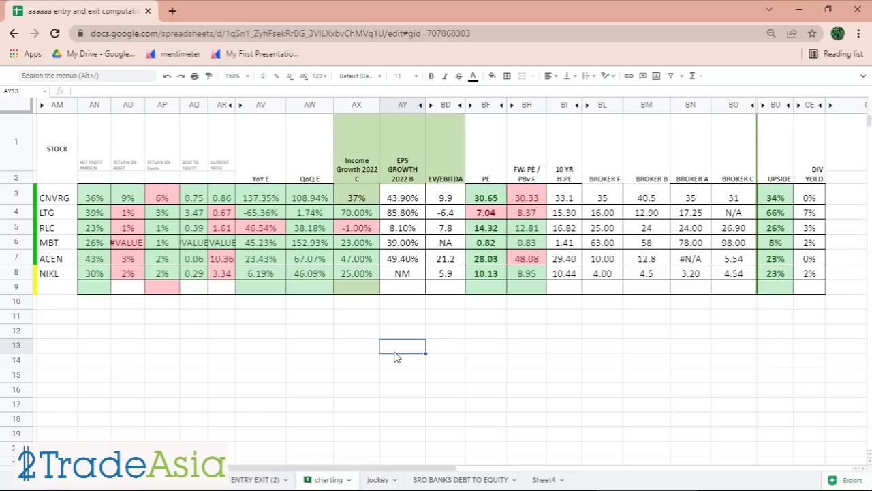
drag(366, 202, 407, 199)
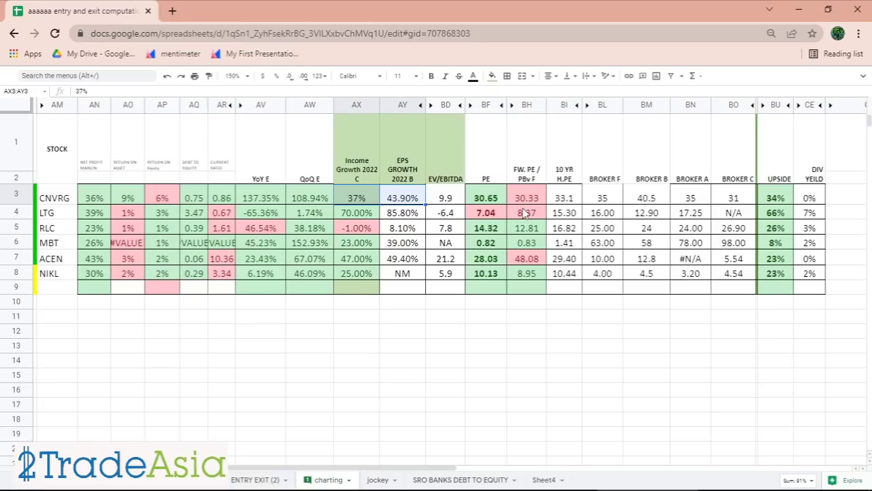
click(495, 201)
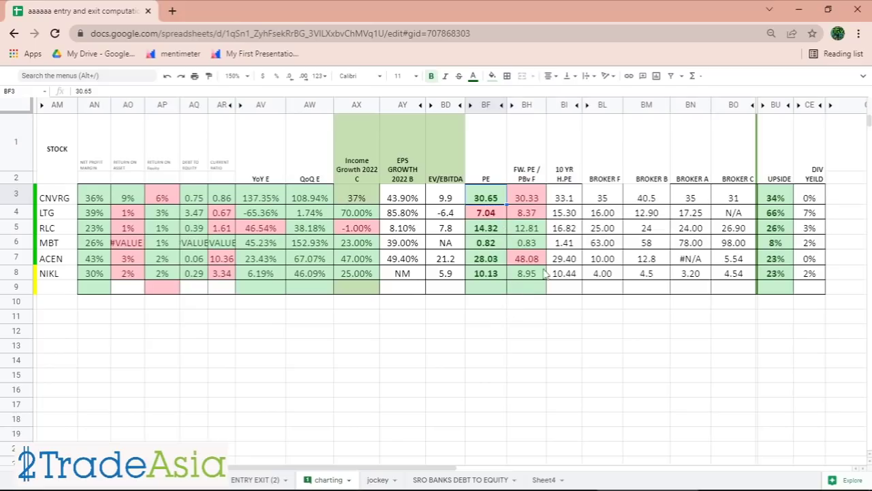
drag(491, 198, 556, 199)
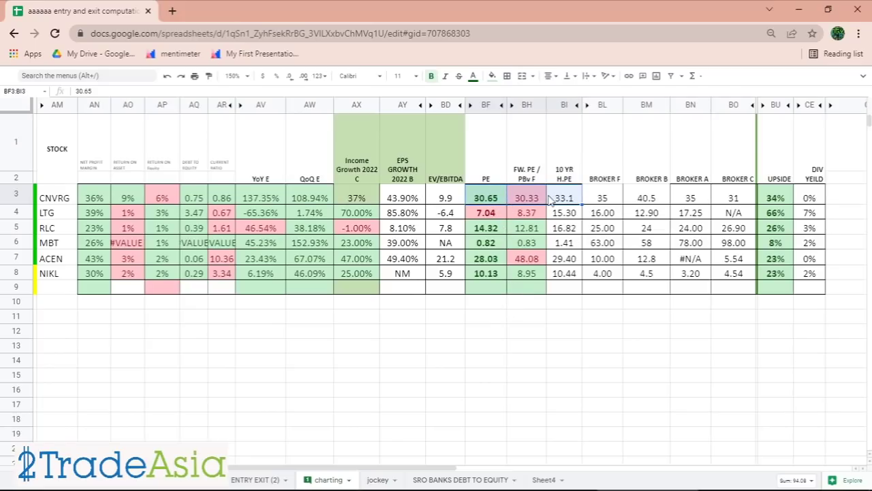
drag(355, 199, 407, 202)
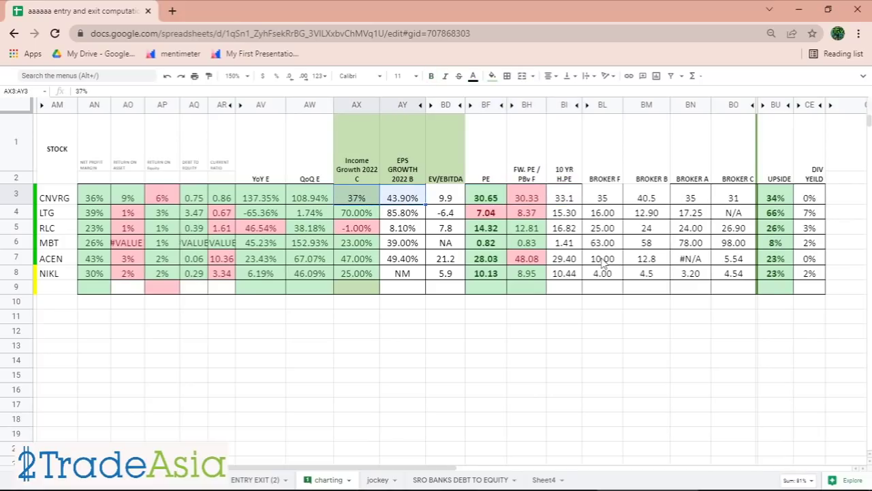
Review CNVRG's Broker F and Broker B target prices and its upside value in row 3.
click(611, 200)
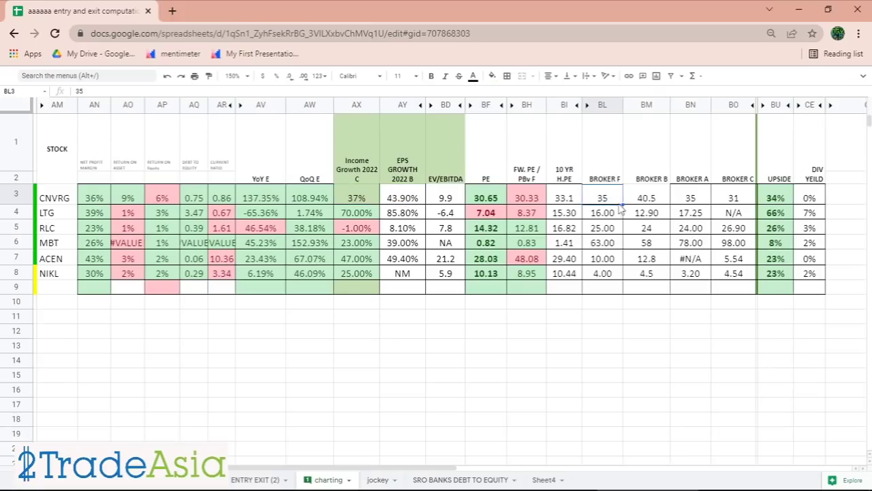
click(649, 200)
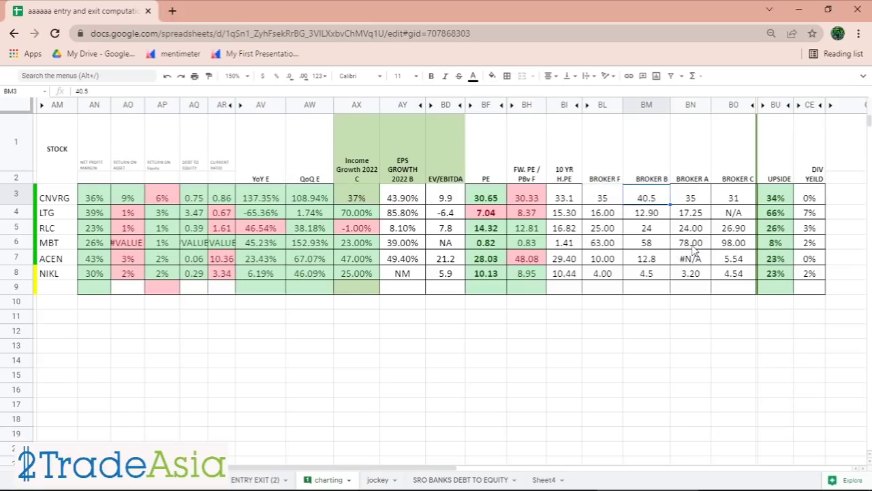
click(769, 200)
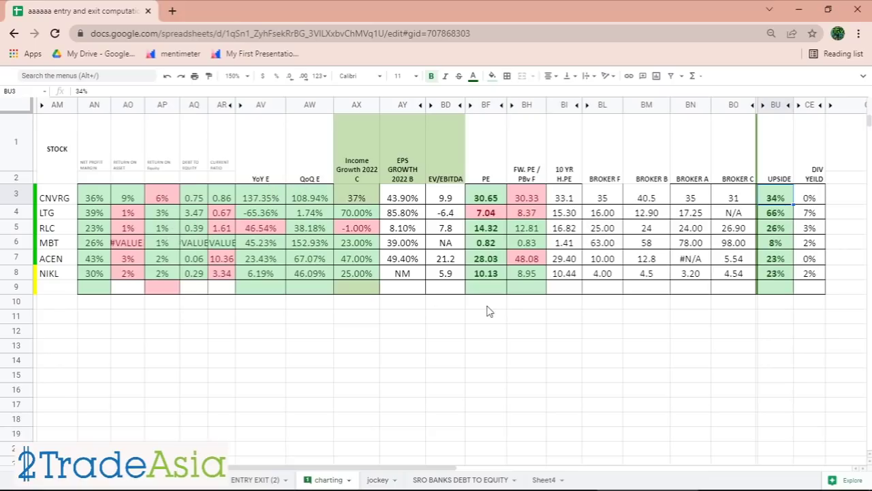
Switch to the 2TradeAsia chart to review CNVRG's overall trend and levels, and return to the spreadsheet.
key(alt+Tab)
key(alt+Tab)
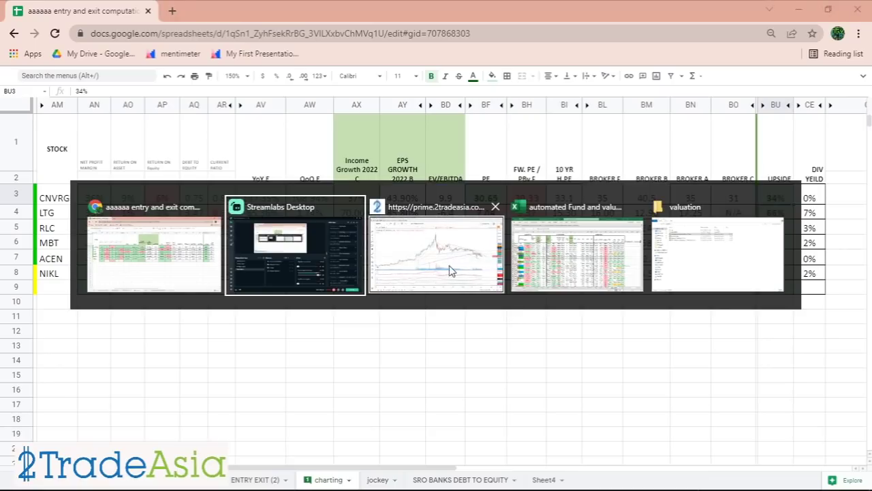
scroll(773, 280, up, 1)
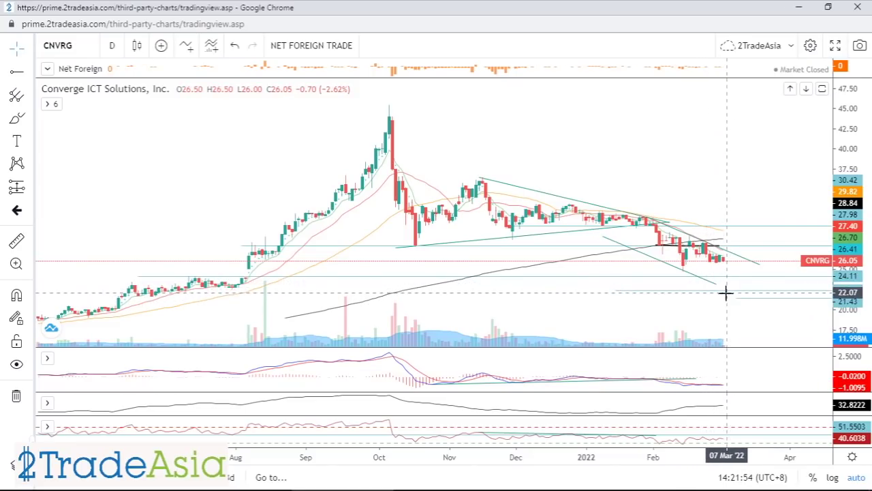
key(alt+Tab)
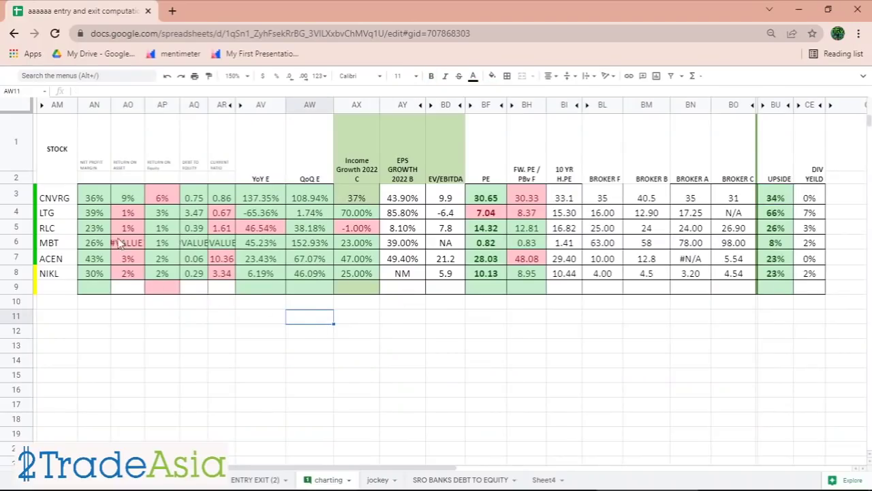
Switch to the 2TradeAsia chart and review LTG's daily price history from late 2020 to March 2022.
key(alt+Tab)
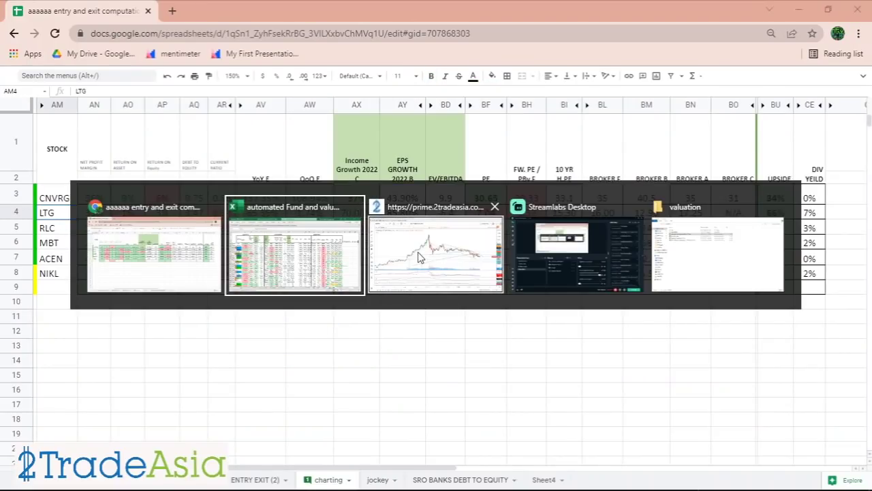
click(422, 258)
scroll(502, 195, down, 3)
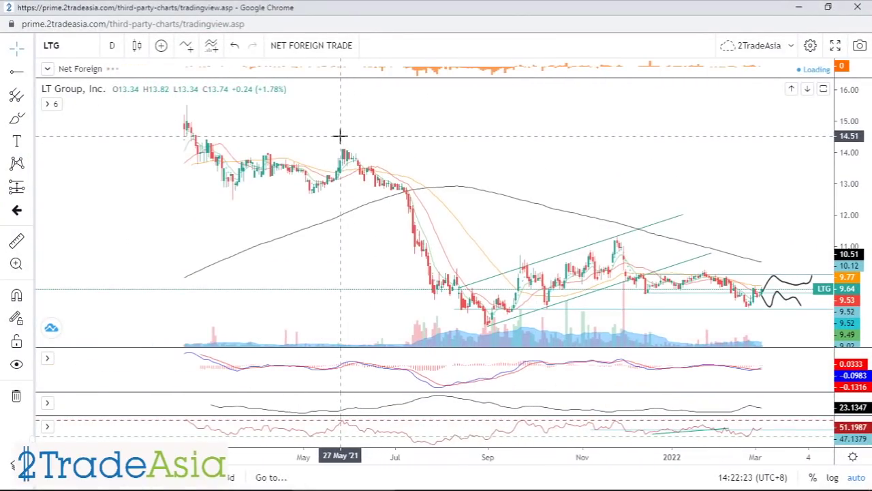
scroll(457, 327, up, 2)
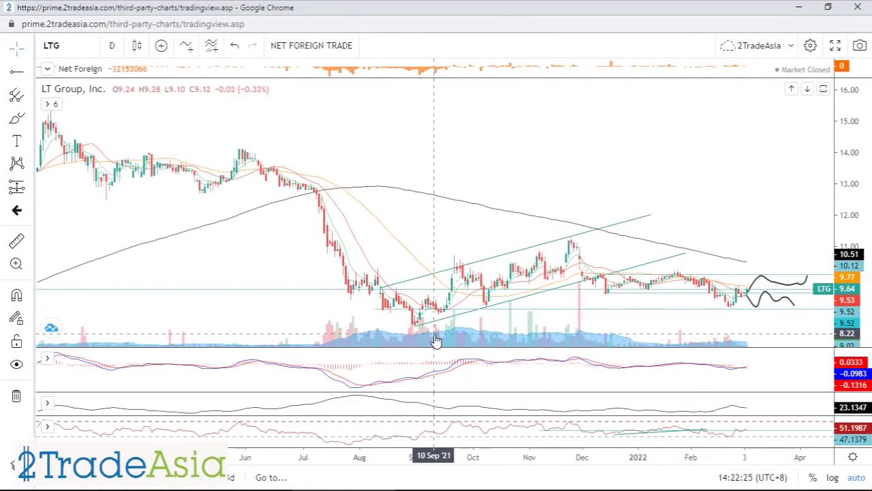
scroll(731, 308, down, 3)
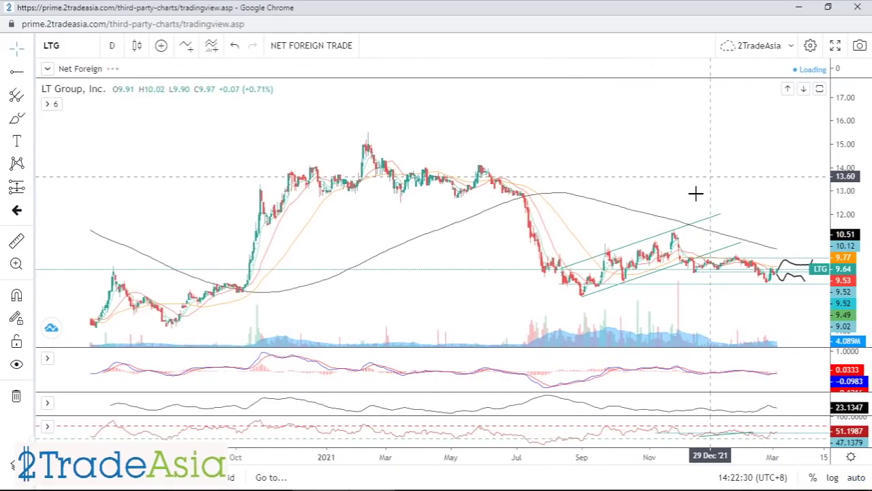
scroll(766, 202, up, 2)
scroll(761, 233, up, 3)
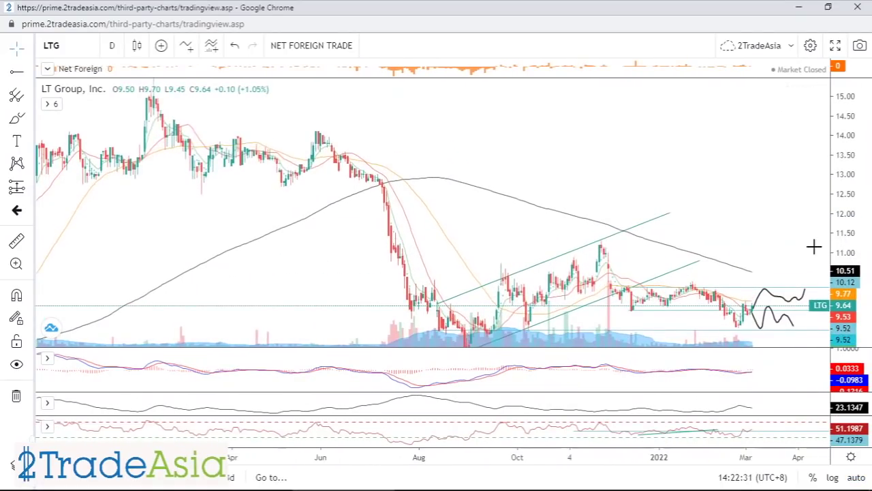
Enlarge LTG's price scale and examine the recent candles and drawn projections between the 9.02 and 10.12 horizontal lines.
drag(779, 246, 765, 160)
scroll(762, 165, up, 2)
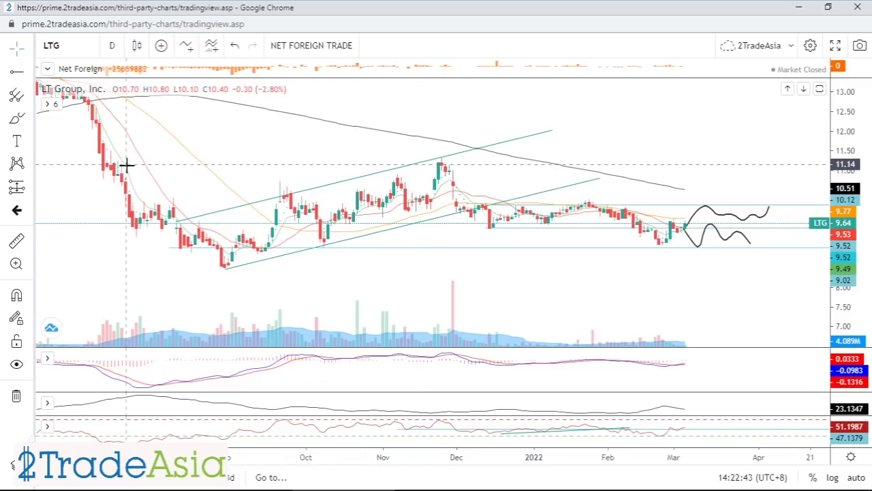
drag(845, 300, 828, 252)
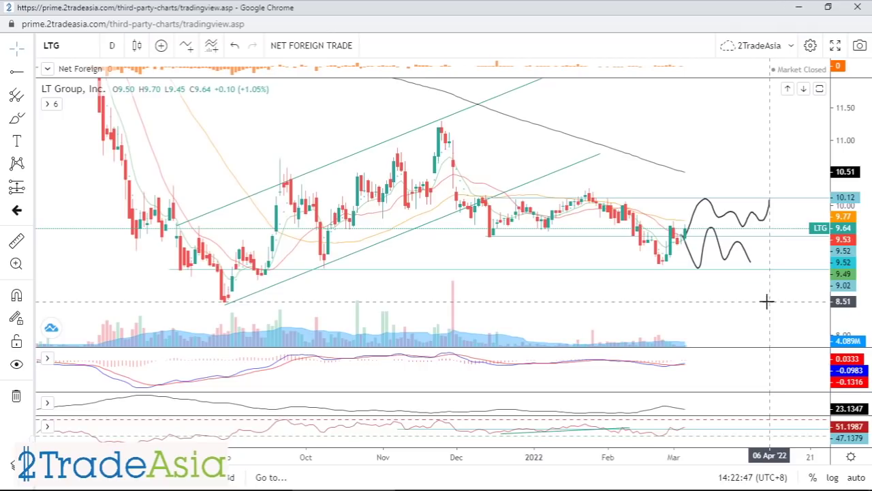
scroll(766, 300, up, 2)
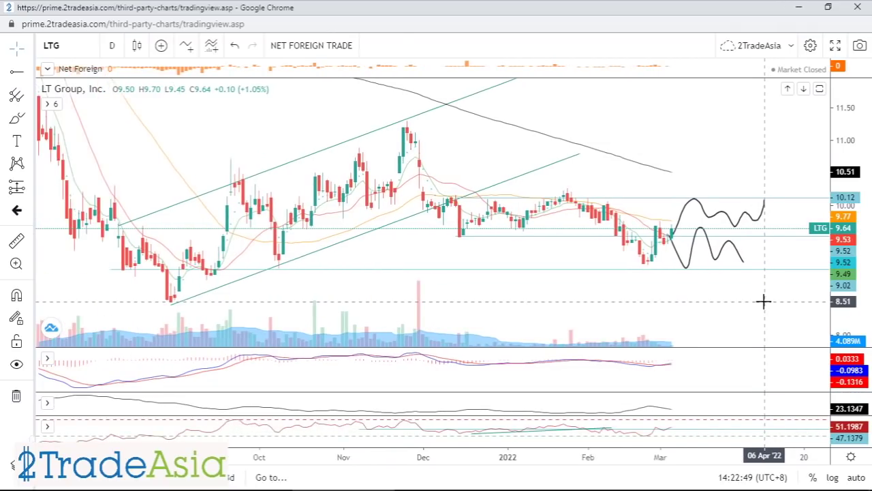
scroll(764, 301, up, 1)
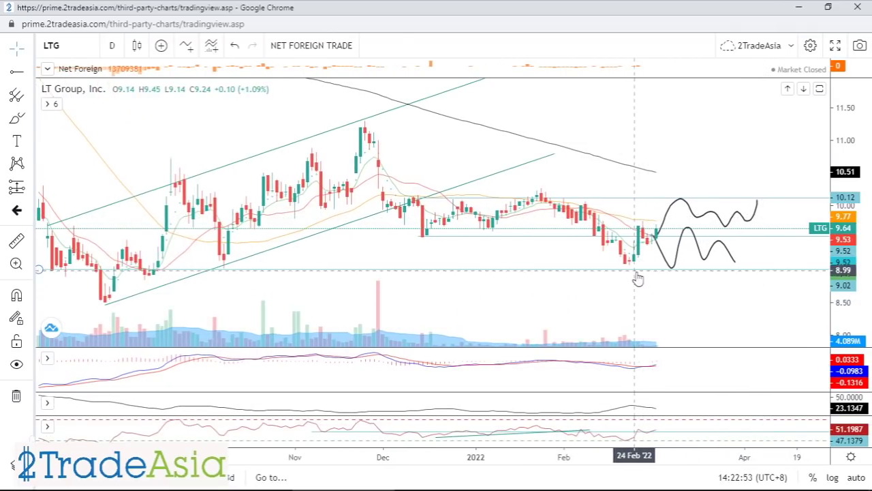
scroll(657, 258, up, 1)
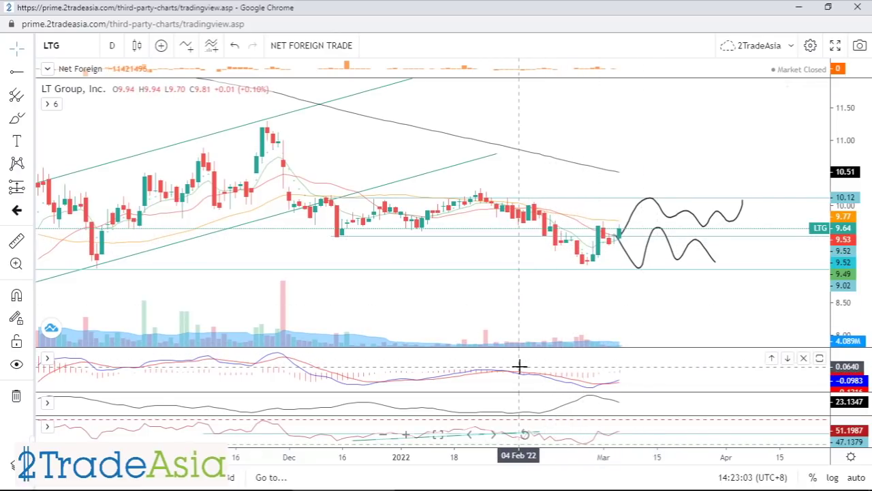
Enlarge the recent LTG candles and measure the price rise from about 9.09 to 9.61 beside the lower drawn projection.
scroll(527, 380, down, 1)
scroll(452, 375, up, 1)
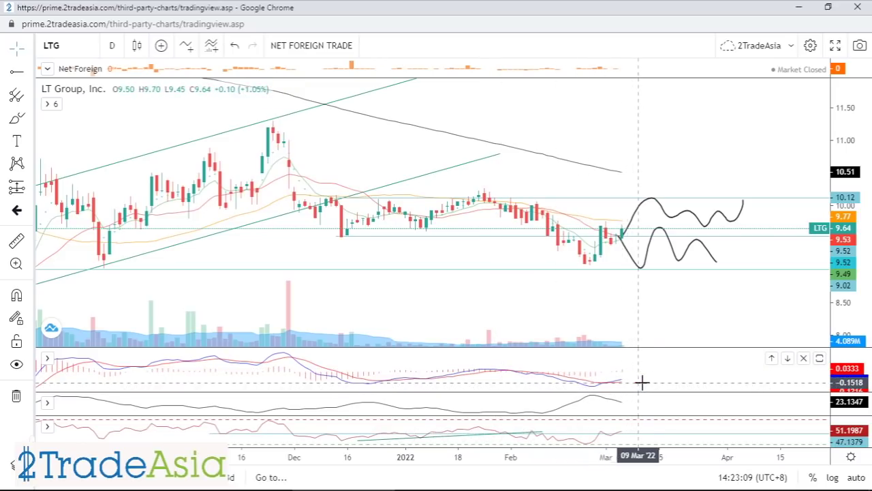
scroll(619, 319, down, 1)
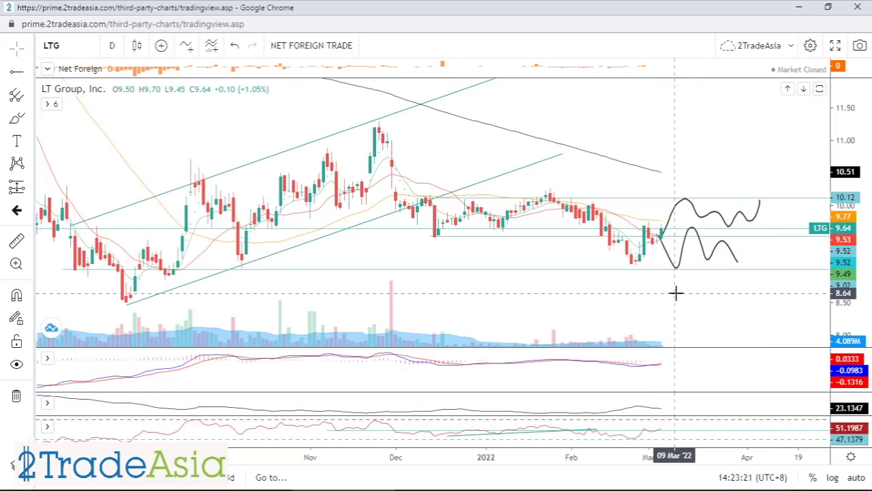
scroll(675, 293, down, 1)
scroll(677, 295, up, 3)
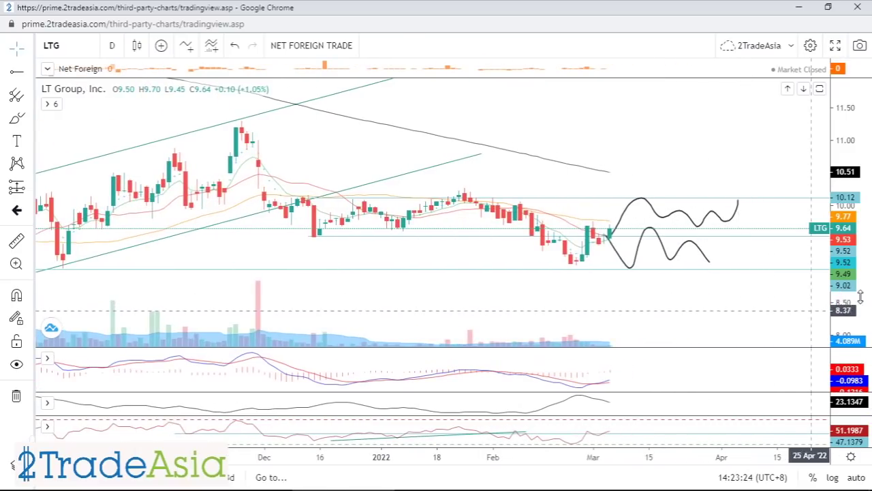
drag(852, 299, 850, 240)
scroll(746, 291, up, 2)
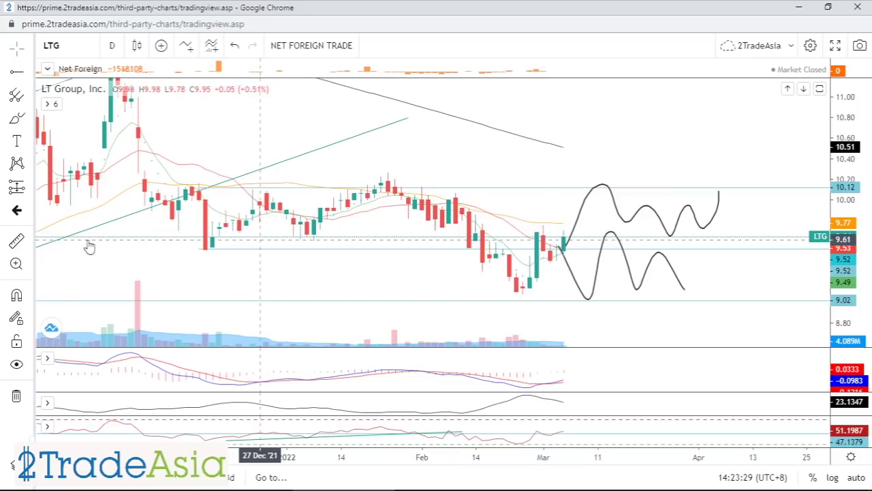
click(17, 240)
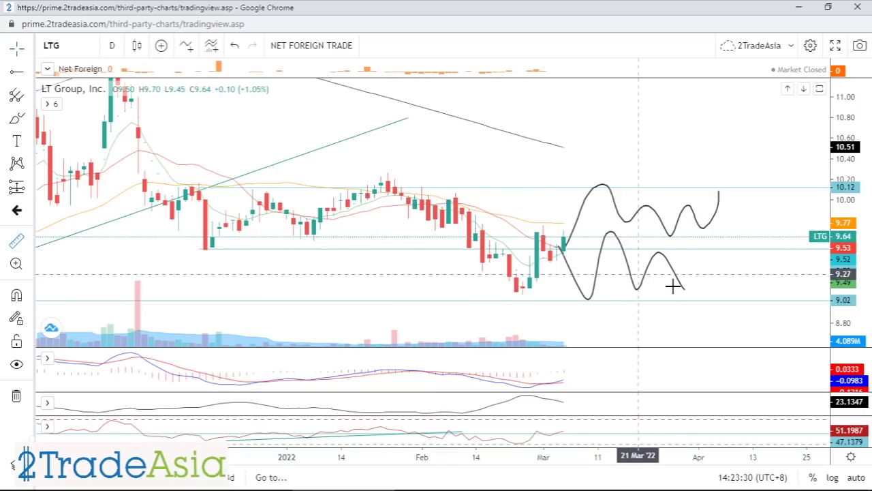
click(743, 292)
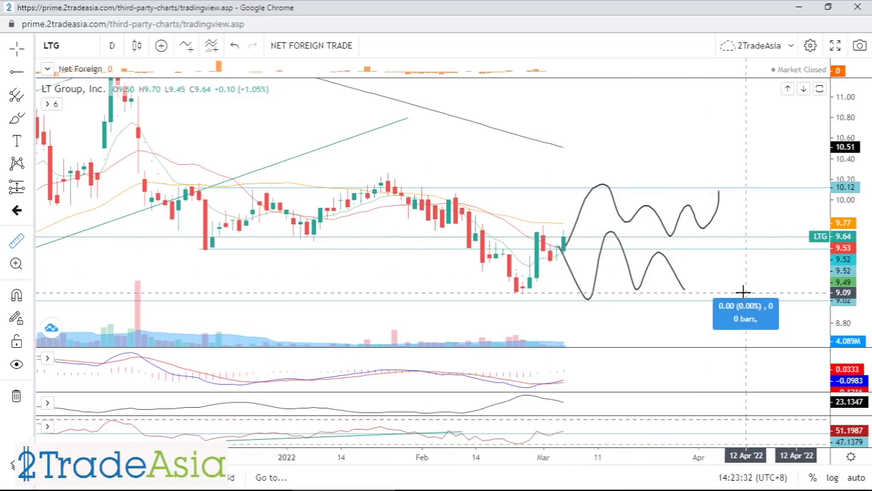
click(745, 240)
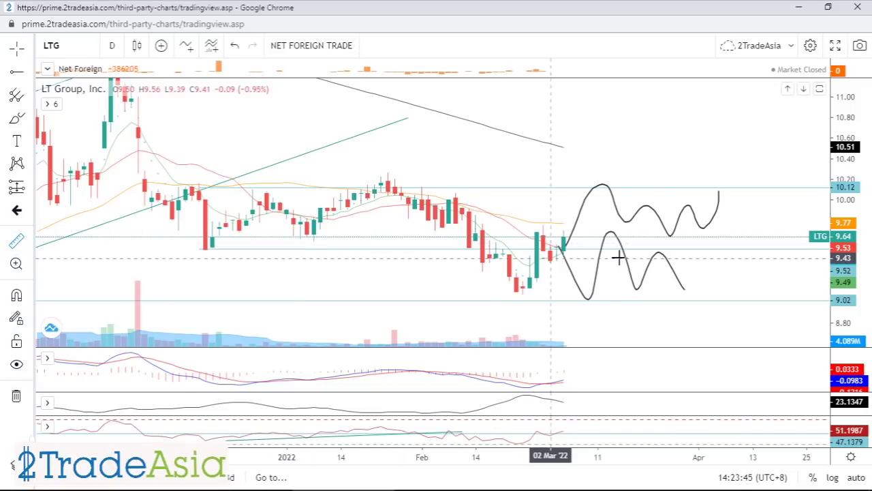
Measure LTG's price rise from 9.69 to 10.20 at the upper projection's end and from 9.03 to about 9.61 on the lower one.
click(721, 231)
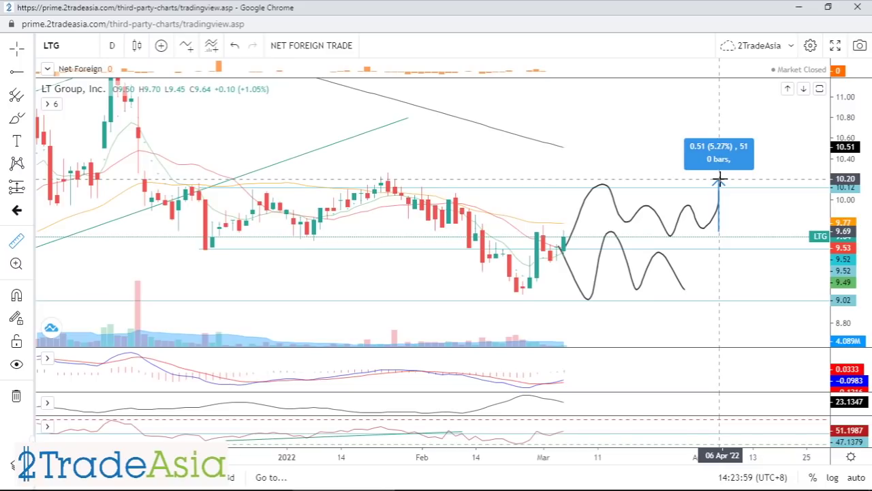
click(719, 179)
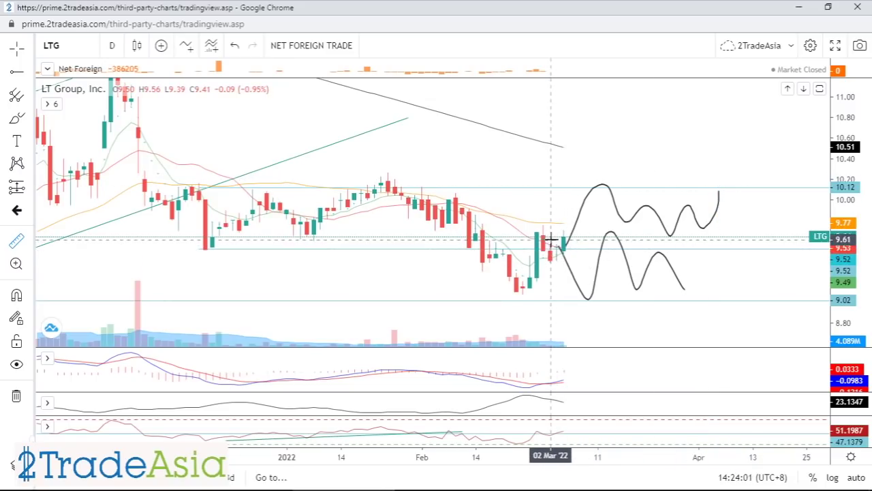
click(611, 298)
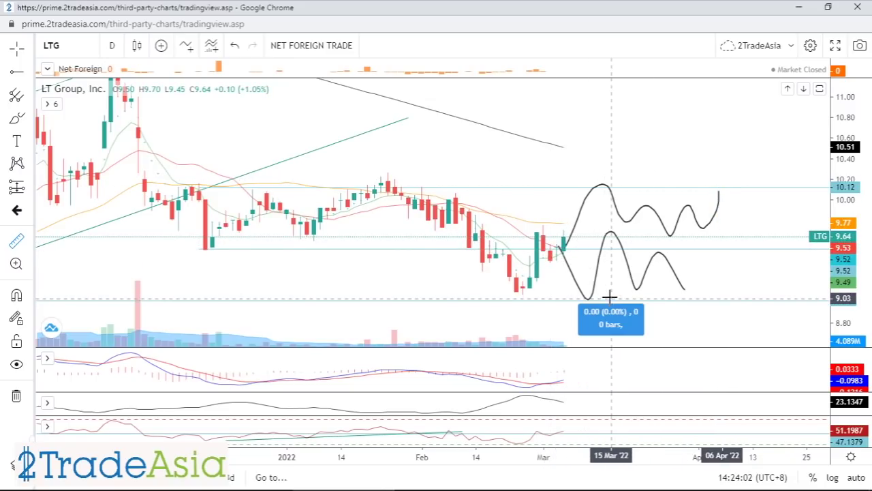
click(610, 236)
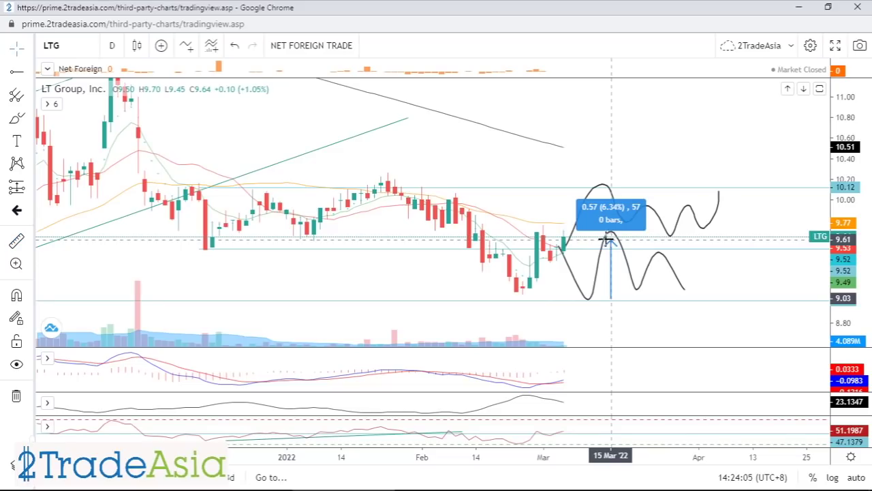
click(692, 270)
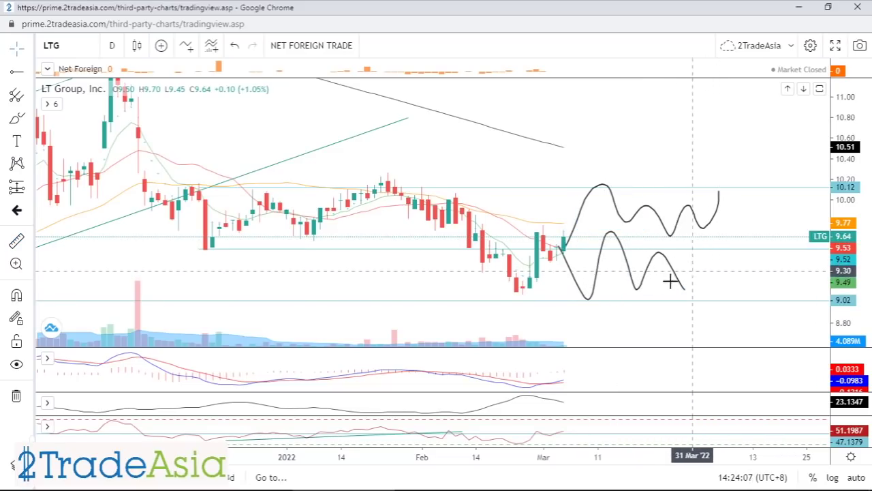
click(590, 298)
click(576, 326)
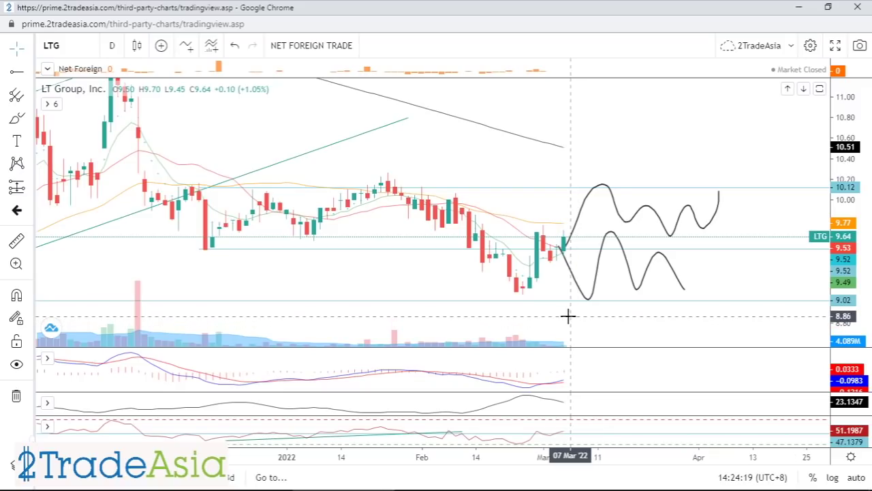
Switch to the spreadsheet and review LTG's ratios from net profit margin to current ratio, plus its YoY earnings.
key(alt+Tab)
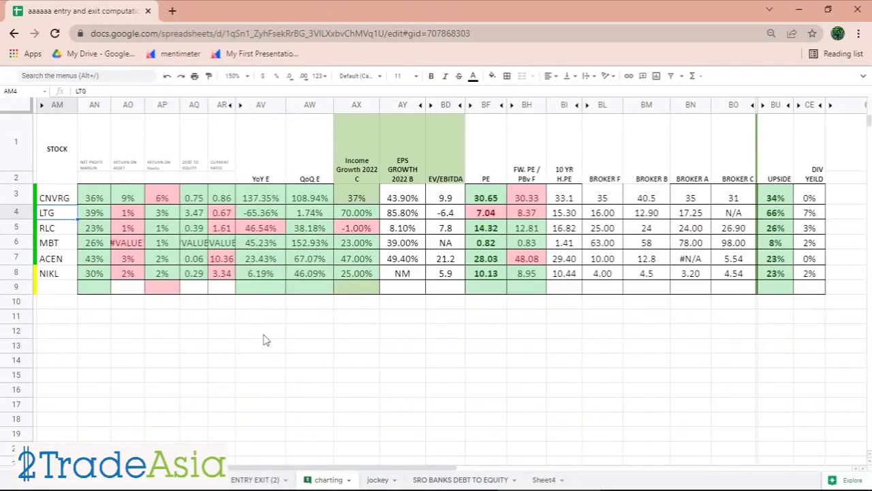
click(266, 340)
click(97, 214)
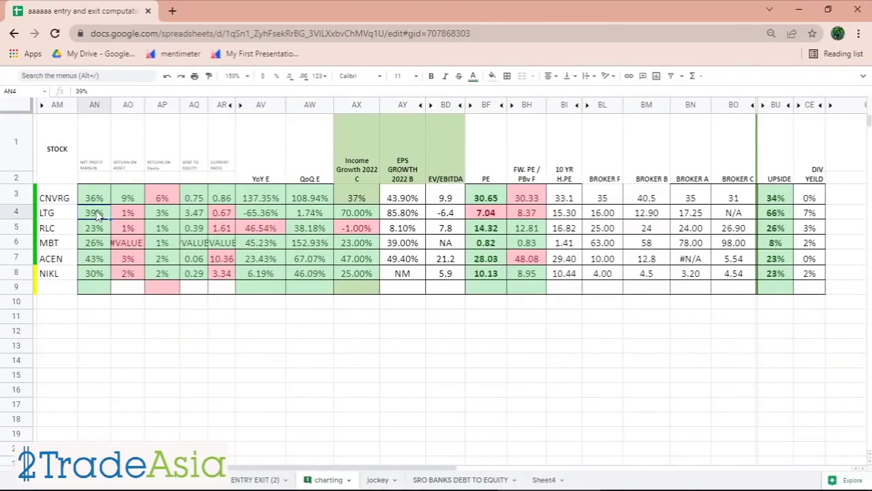
shift+click(230, 215)
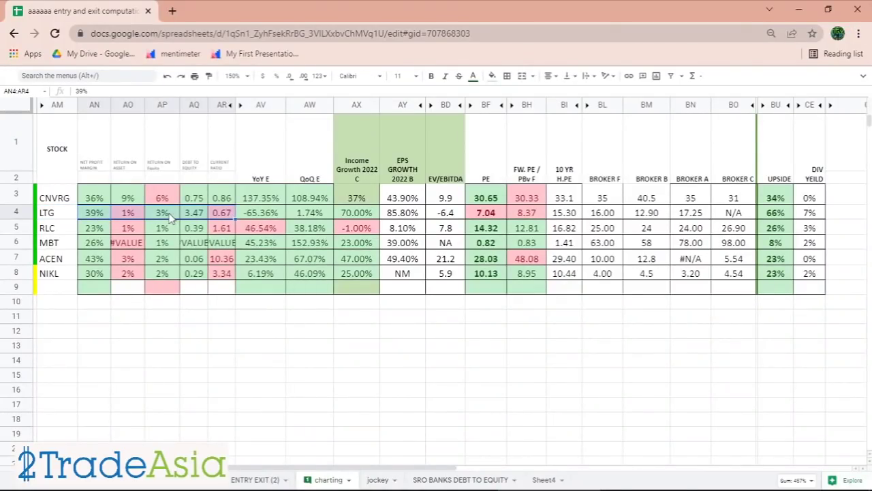
click(262, 214)
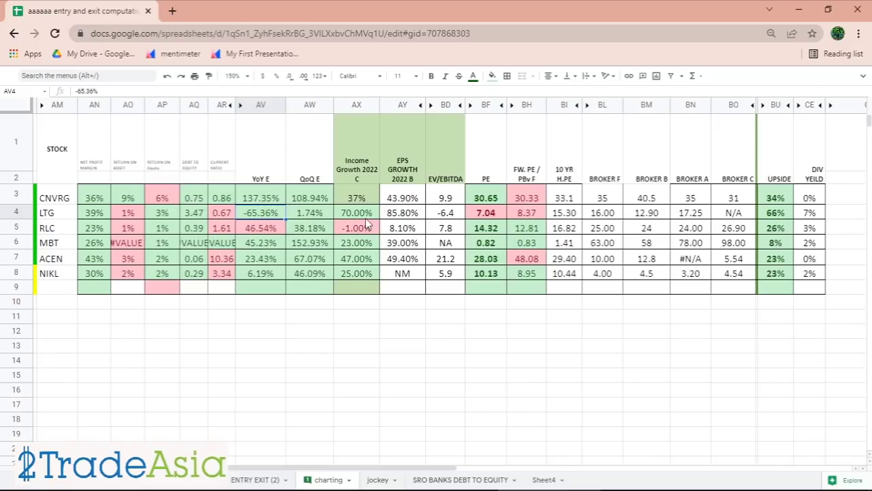
Review LTG's 2022 income growth and 2022 EPS growth estimates in row 4.
drag(366, 216, 402, 214)
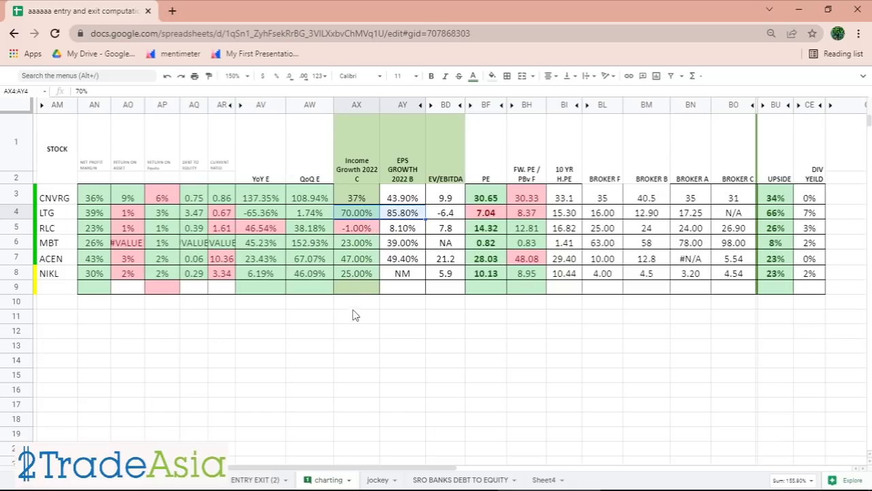
click(356, 346)
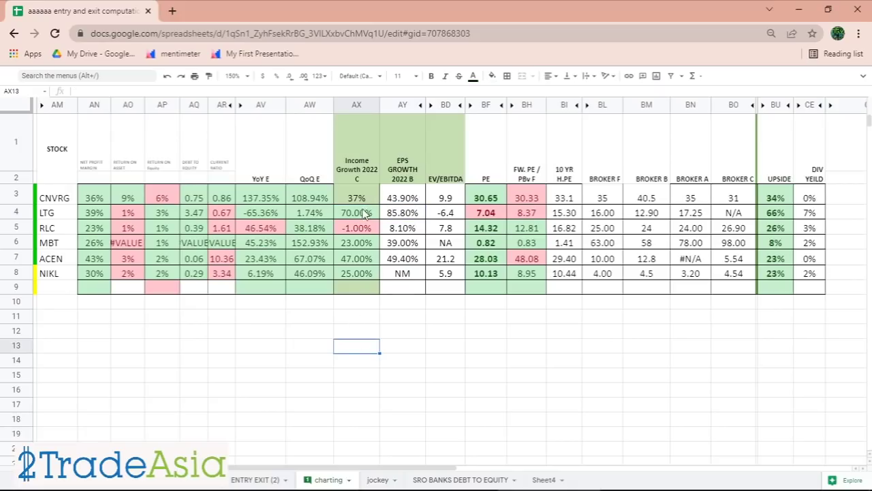
drag(357, 214, 392, 216)
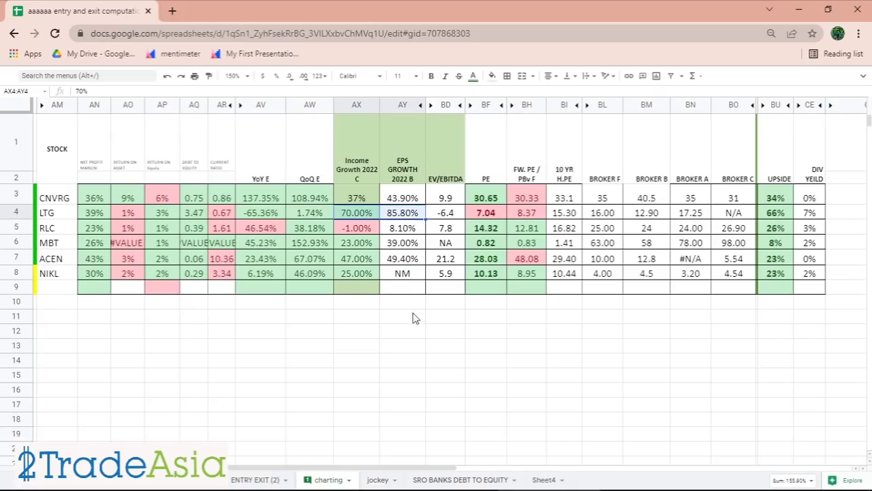
click(423, 361)
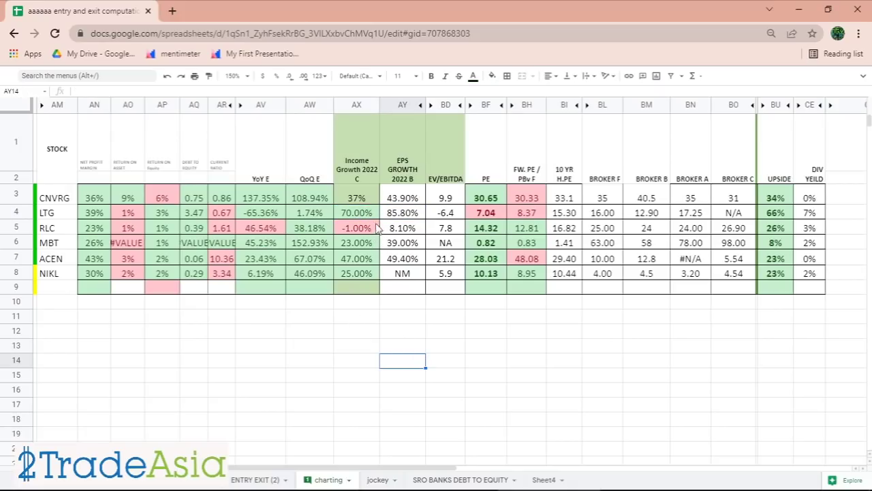
drag(366, 215, 400, 217)
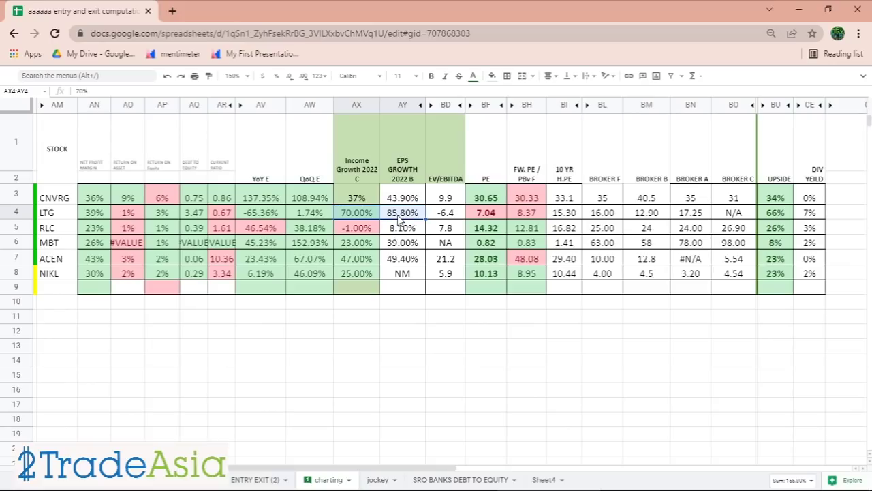
click(452, 361)
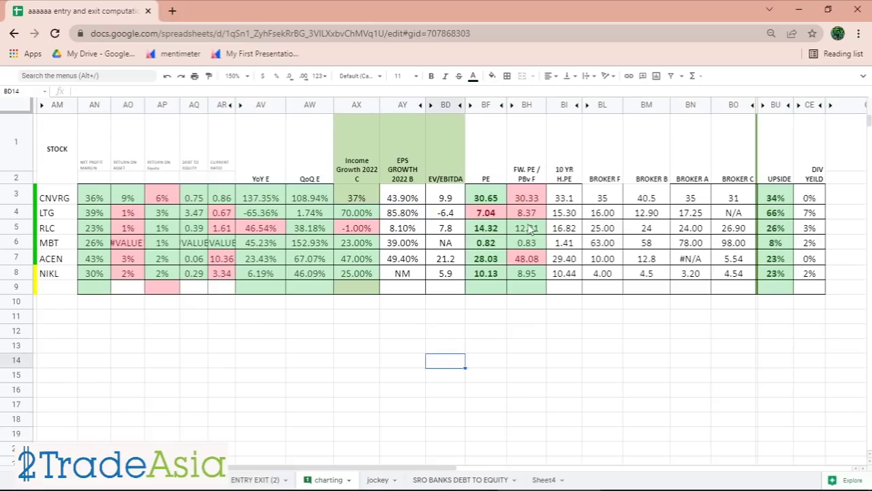
Compare LTG's current PE with its 10-year historical PE and forward PE.
click(486, 214)
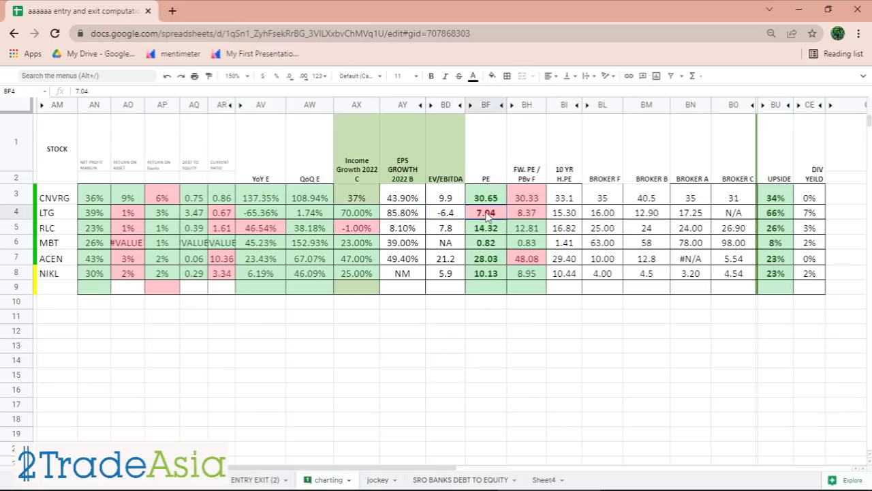
click(568, 218)
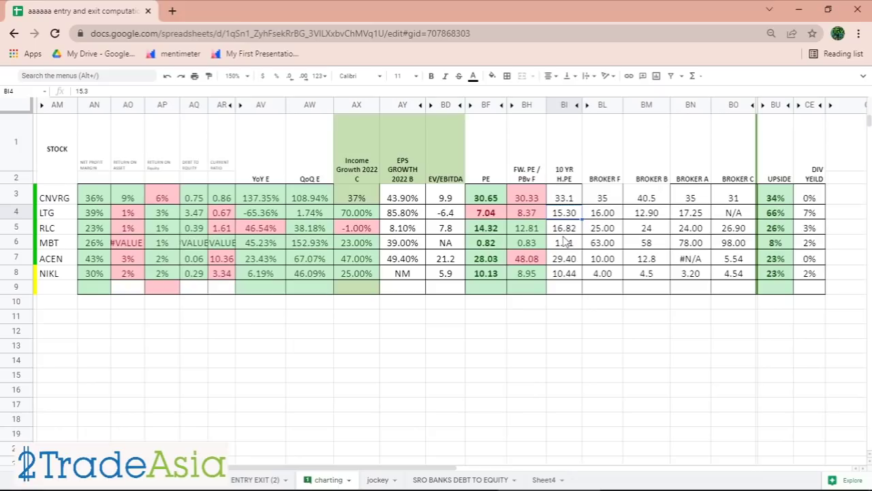
click(536, 218)
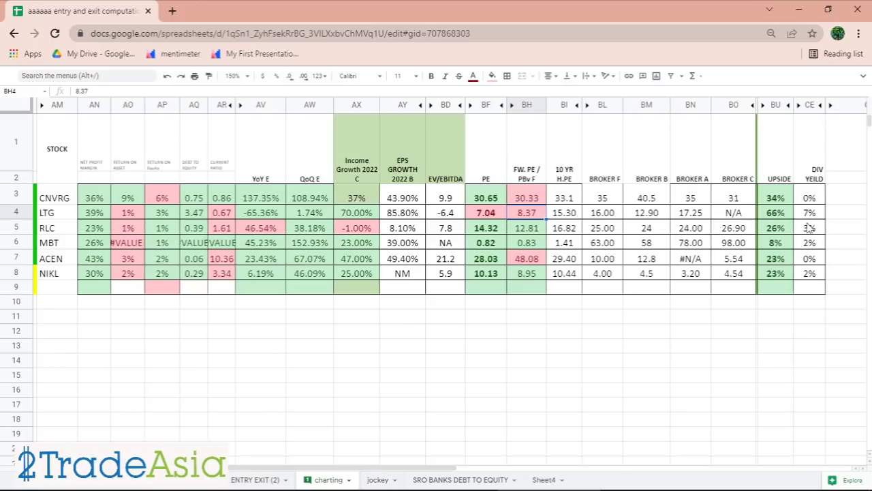
Check LTG's upside value and its Broker F and Broker B target prices in row 4.
click(770, 215)
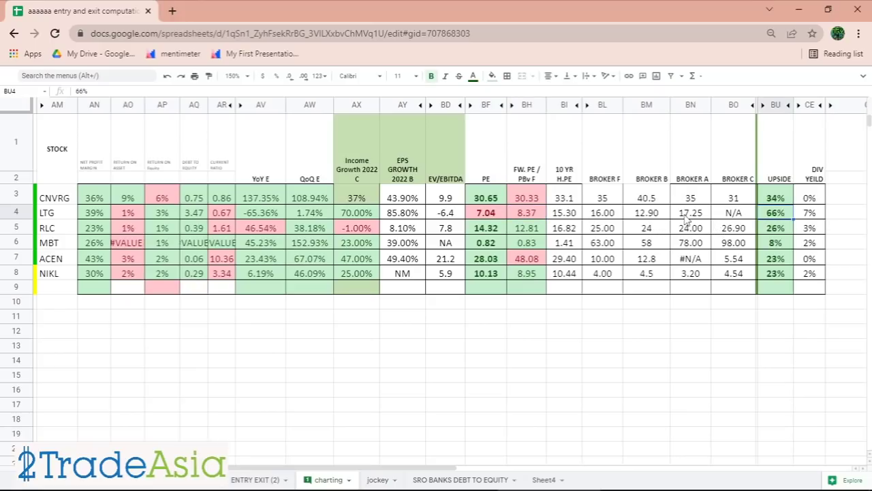
click(596, 213)
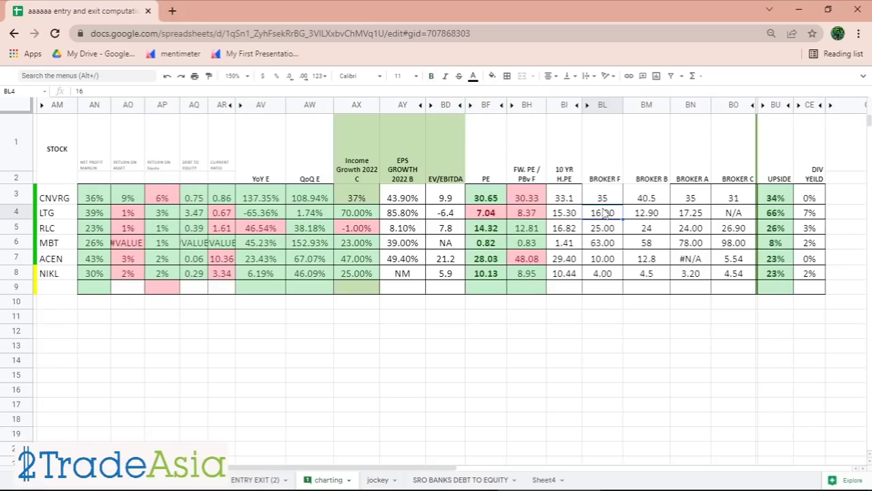
click(653, 217)
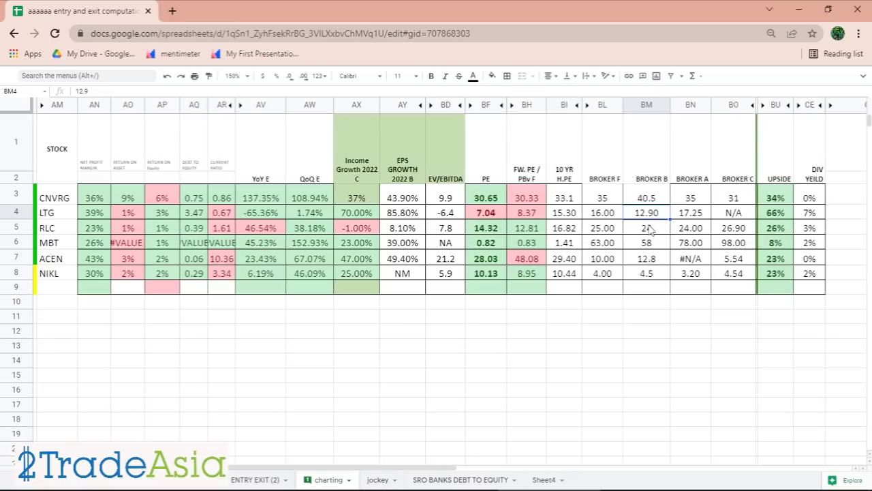
Switch to the 2TradeAsia LTG chart, measure the potential price rise from 10.06 near the 10.12 line, and return to the spreadsheet.
key(alt+Tab)
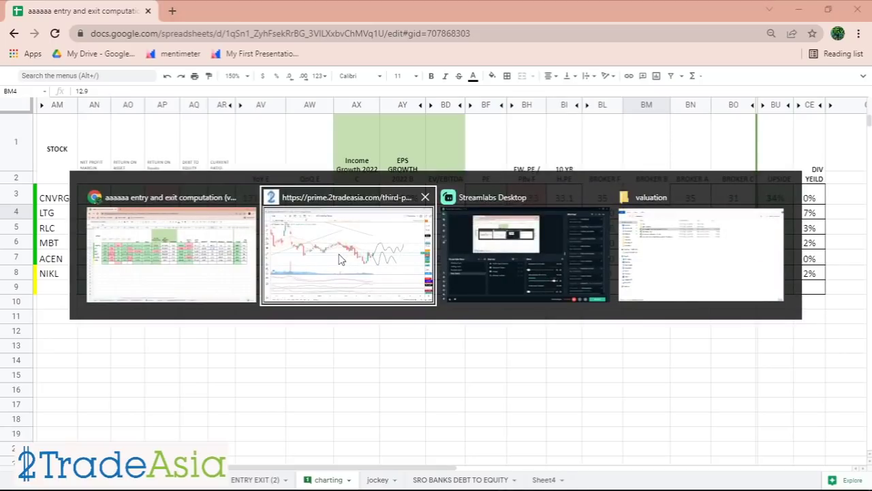
scroll(804, 109, down, 5)
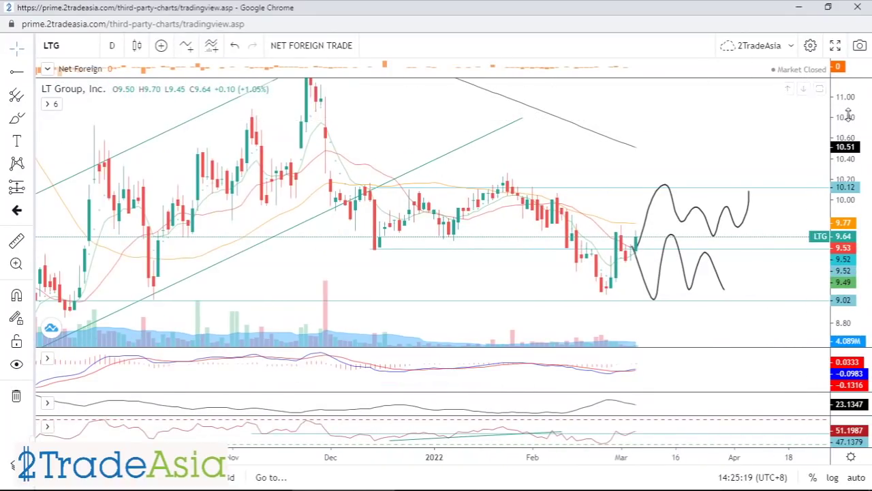
click(17, 240)
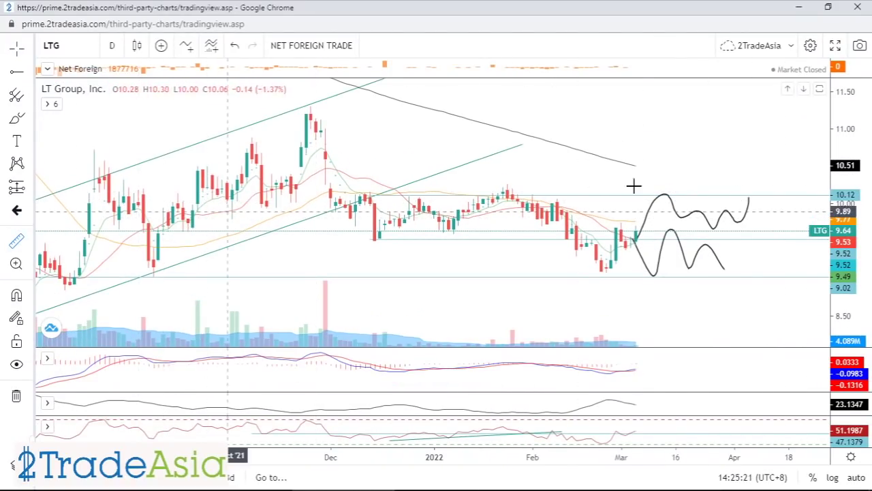
click(781, 197)
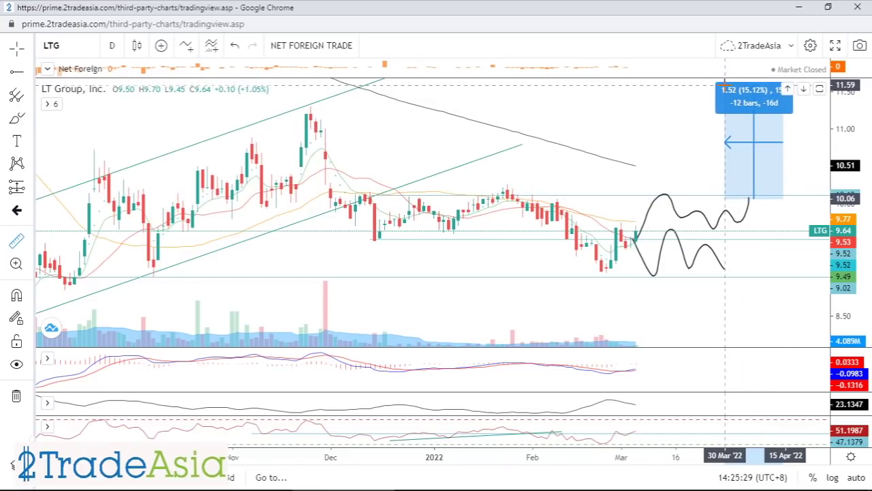
click(754, 142)
scroll(726, 170, down, 2)
drag(845, 186, 845, 191)
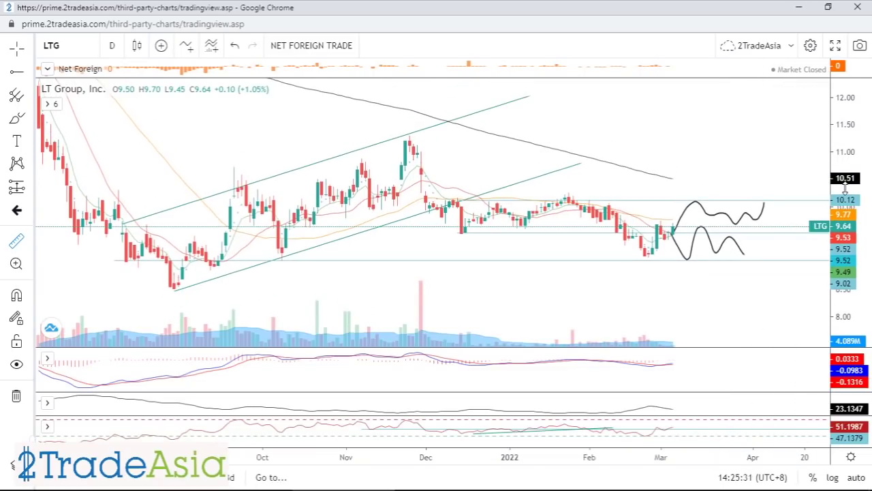
key(alt+Tab)
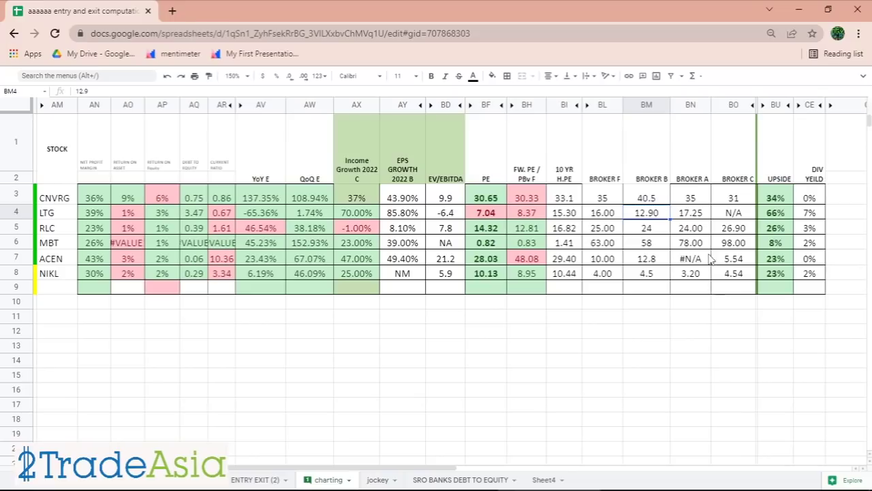
Check LTG's 10-year historical PE against its chart and review its Broker F to Broker C target prices in row 4.
click(572, 216)
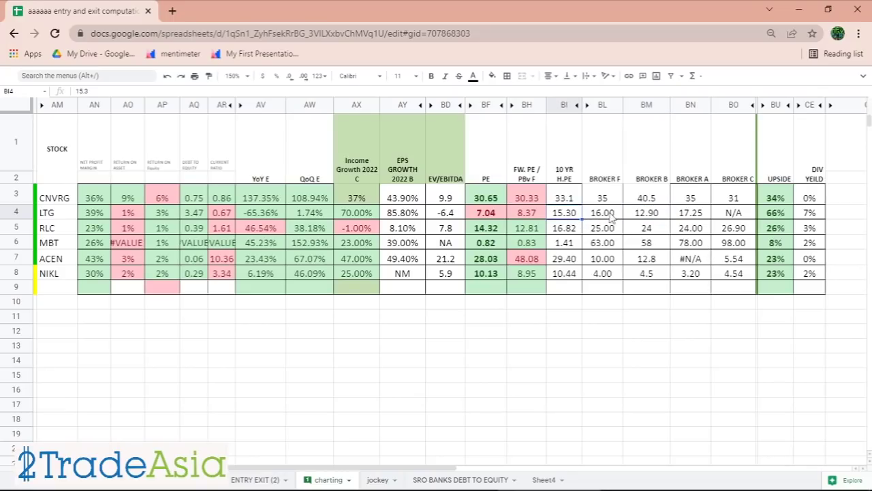
key(alt+Tab)
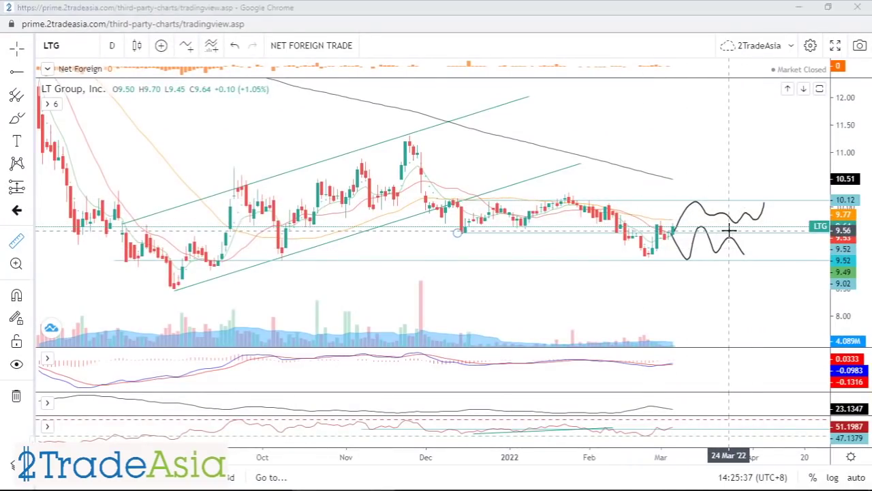
key(alt+Tab)
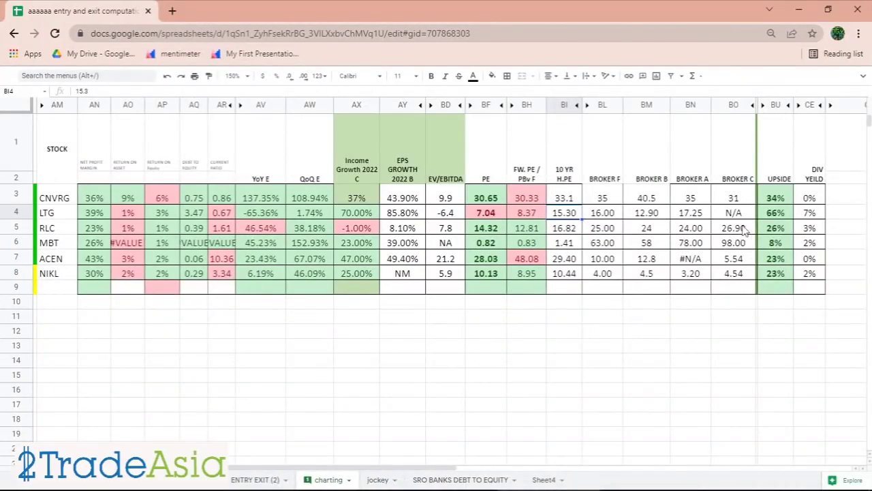
drag(605, 212, 734, 215)
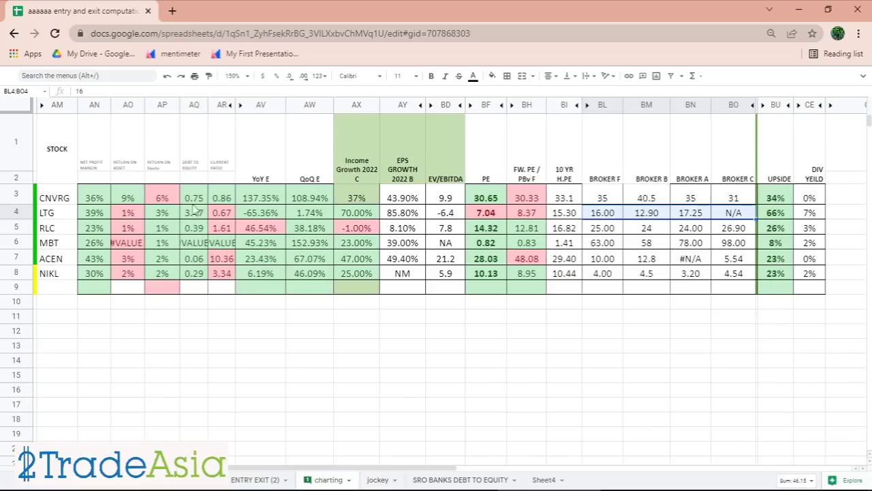
Review CNVRG's fundamentals and broker target prices across row 3, with a brief look at the LTG chart.
drag(88, 199, 726, 204)
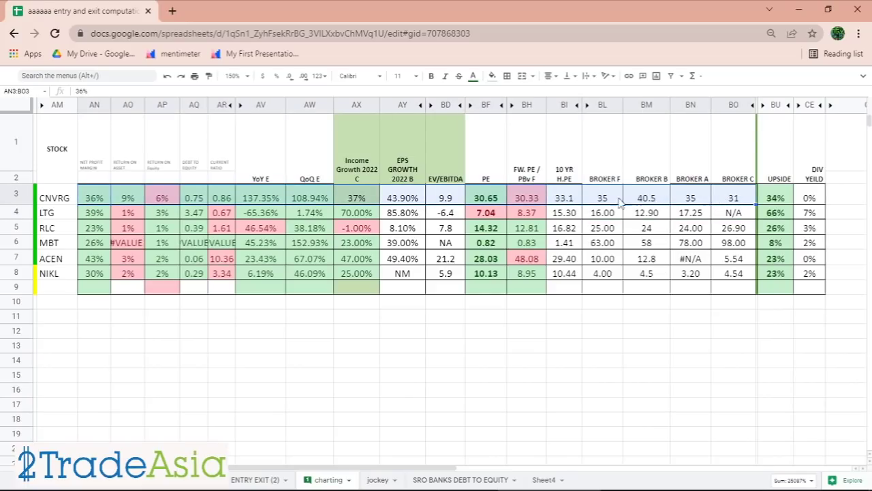
click(690, 204)
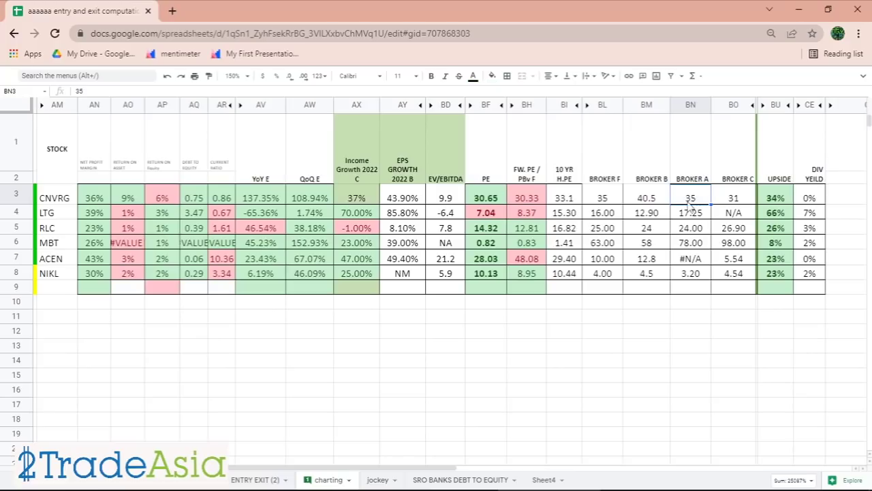
click(651, 204)
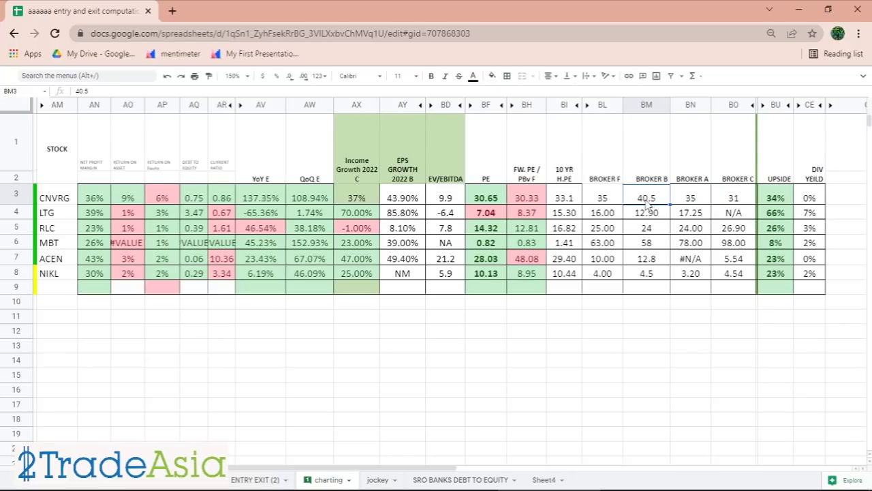
key(alt+Tab)
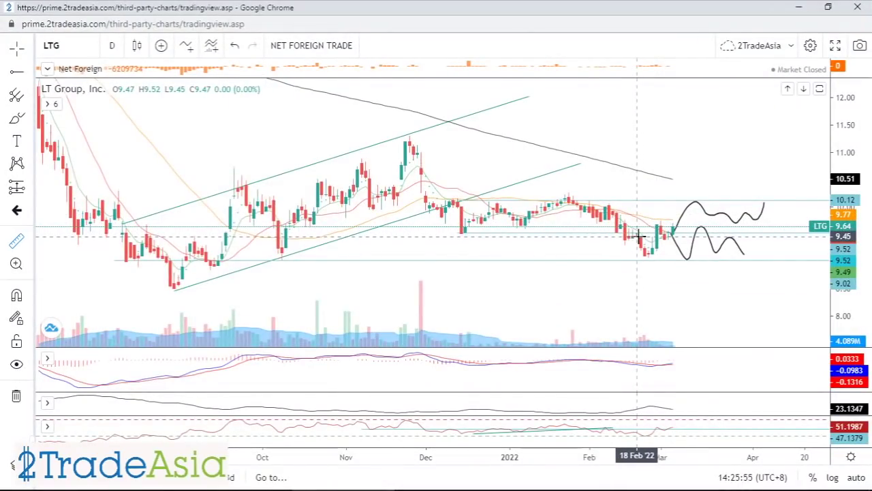
key(alt+Tab)
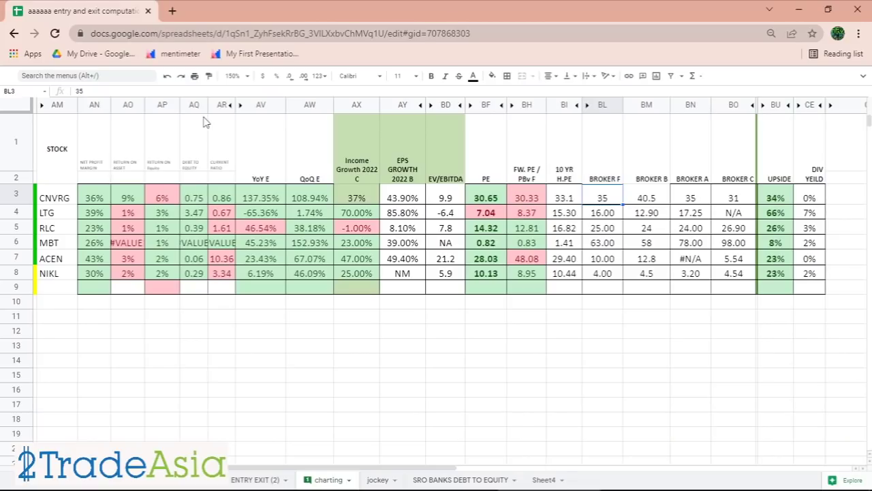
Find RLC in row 5 of the spreadsheet, switch to the 2TradeAsia chart and load the RLC symbol.
click(59, 228)
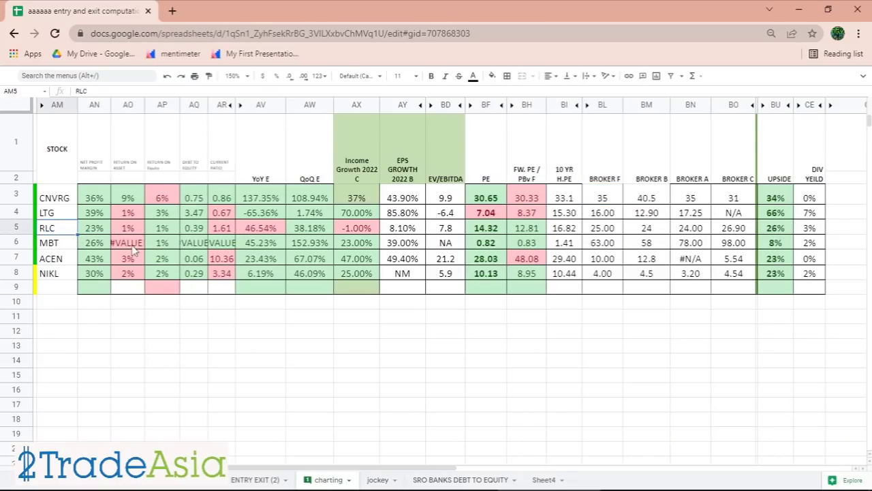
key(alt+Tab)
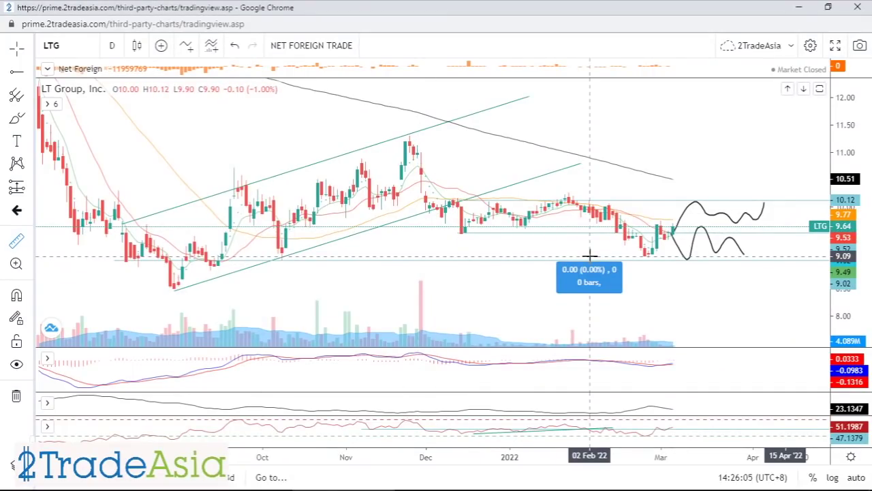
text(RLC)
key(Return)
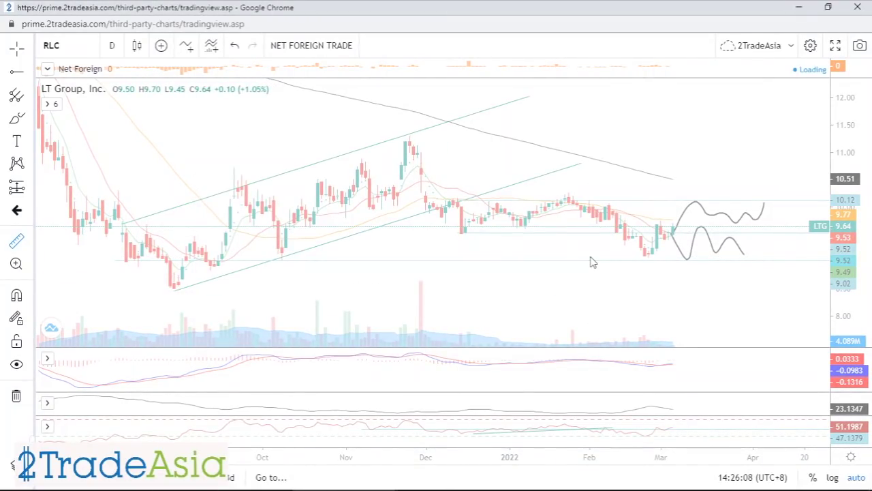
Draw a horizontal ray on the RLC chart at about 19.43, starting at 22 Oct '21 along the recent highs.
scroll(595, 260, down, 5)
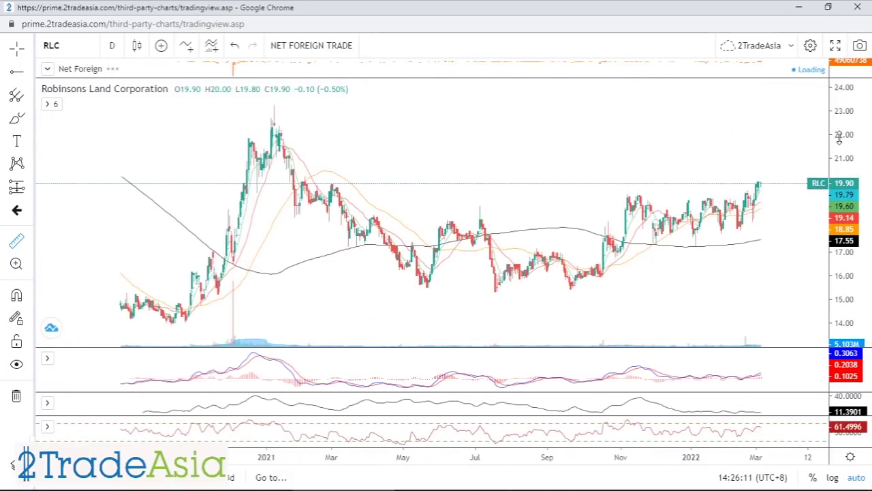
click(17, 72)
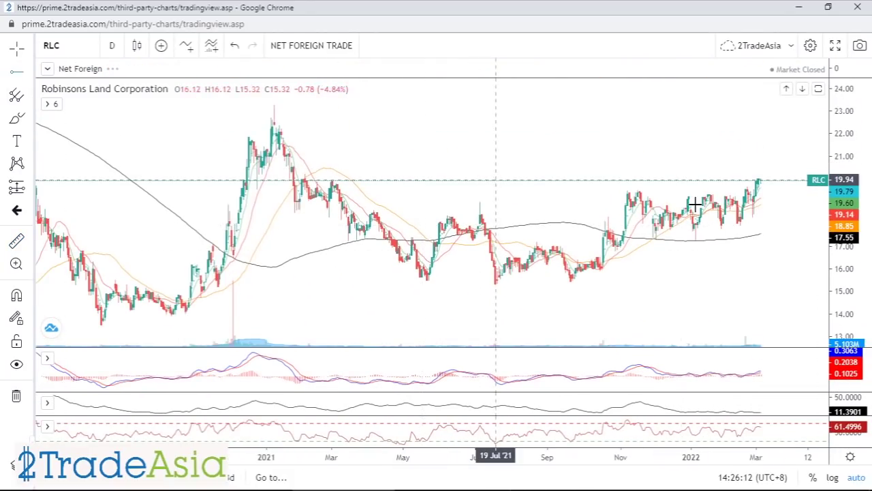
click(611, 192)
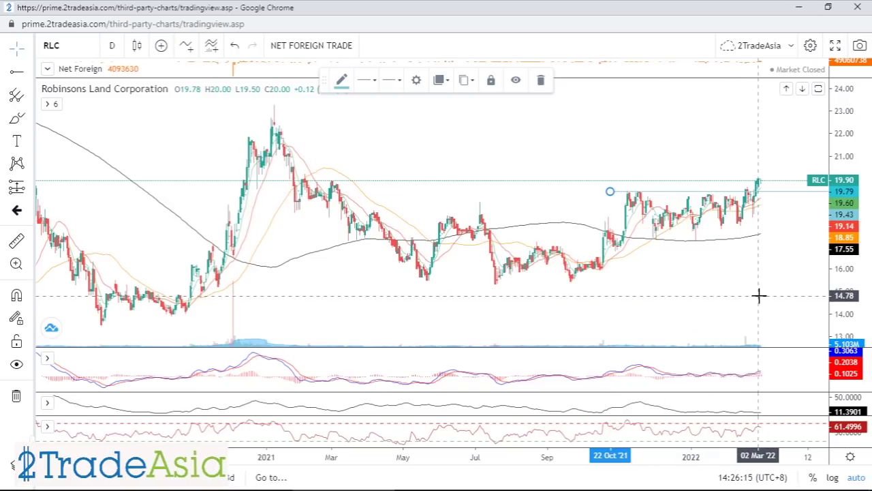
Draw a rising trend line under RLC's lows from about 15.38 on 21 Sep '21 to about 19.12 on 8 Apr '22.
click(29, 72)
click(48, 75)
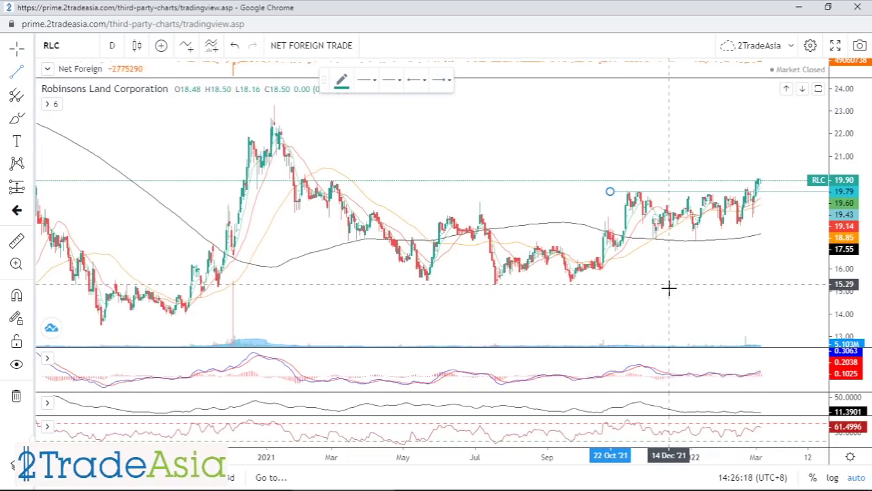
click(570, 282)
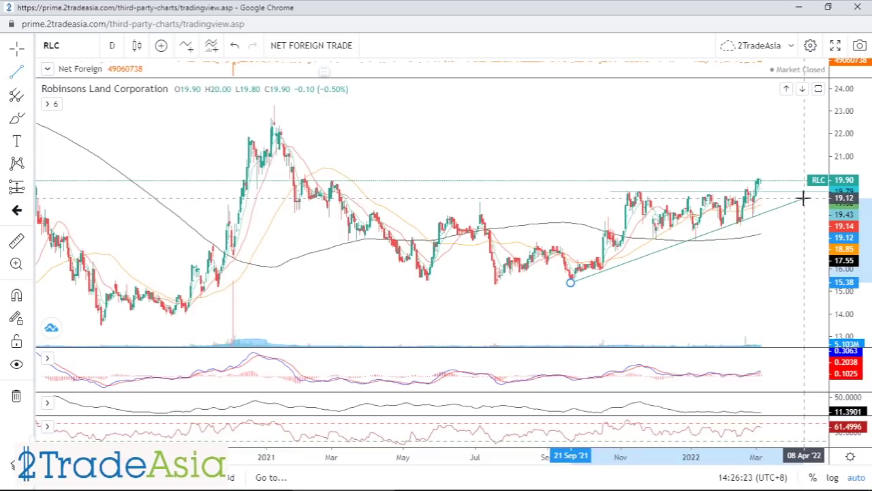
click(803, 197)
click(750, 302)
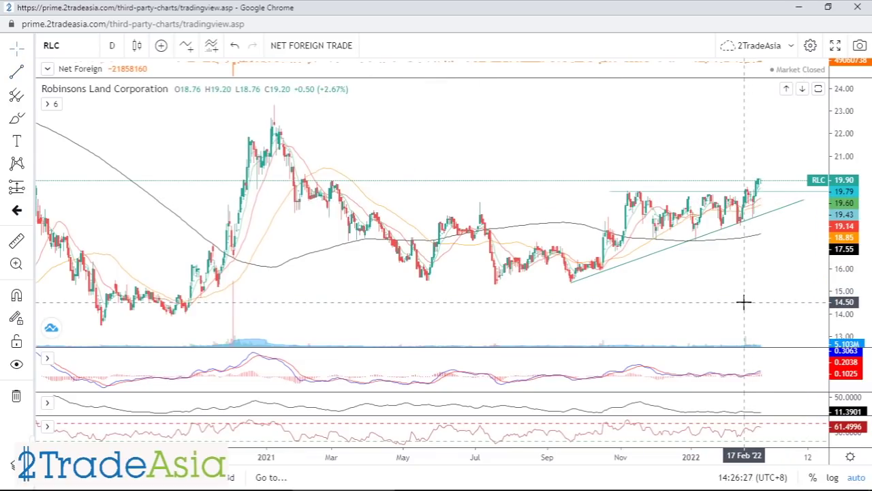
Draw a falling trend line over RLC's long-term highs from about 30.14 on 3 Jan '20 to about 15.55 on 17 Feb '22.
scroll(750, 302, down, 2)
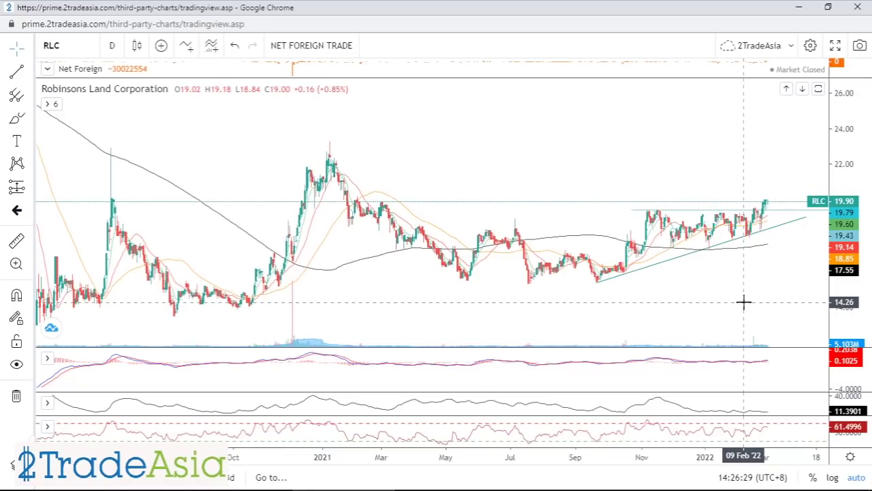
scroll(759, 293, down, 3)
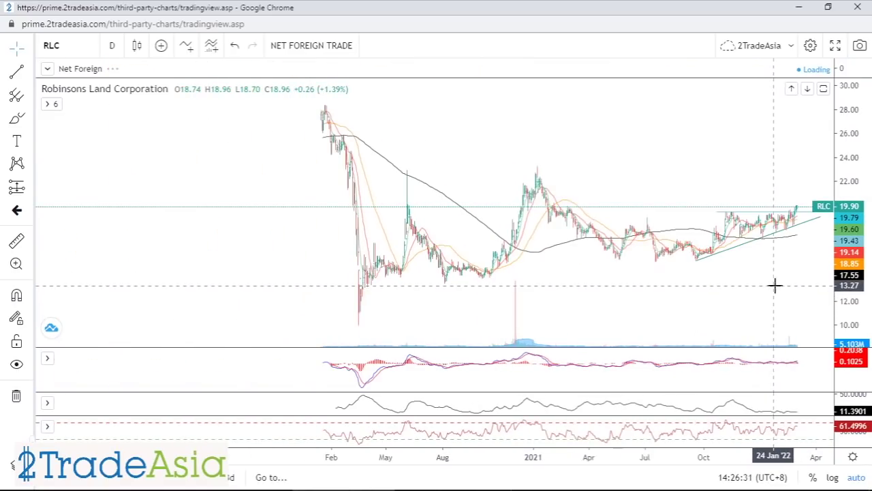
drag(862, 304, 798, 273)
scroll(790, 298, up, 1)
scroll(790, 293, down, 5)
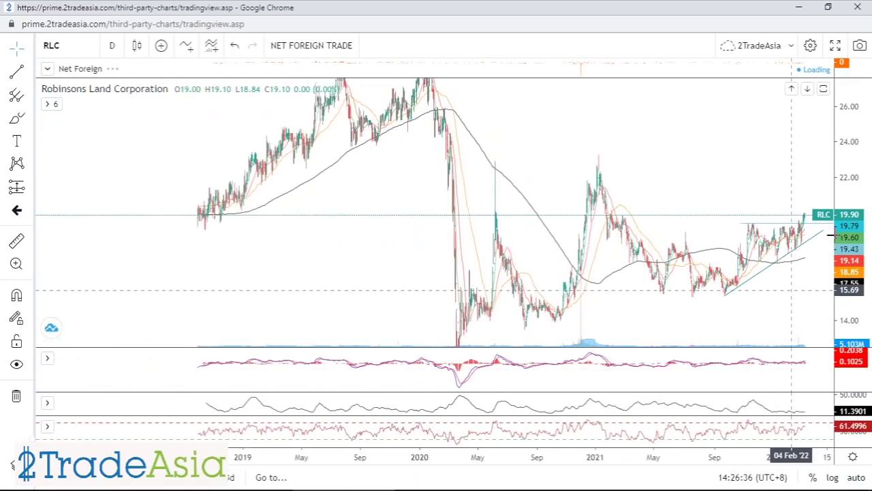
drag(856, 160, 853, 230)
scroll(713, 298, down, 5)
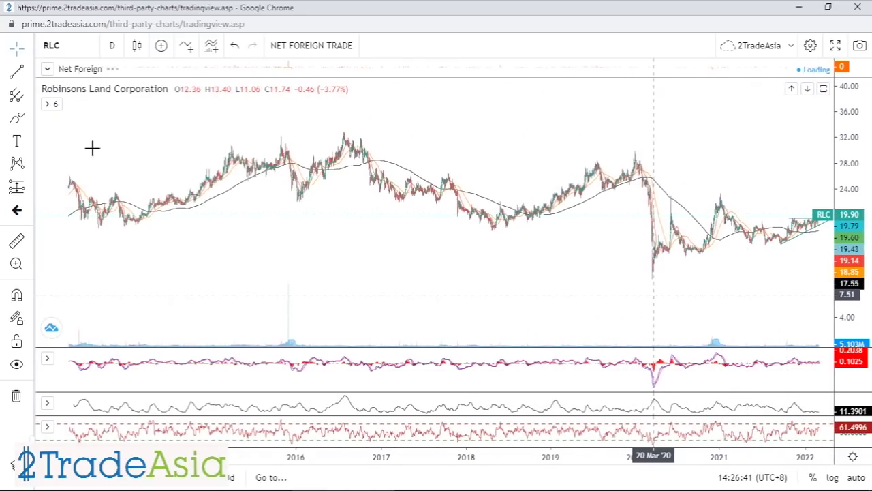
click(19, 72)
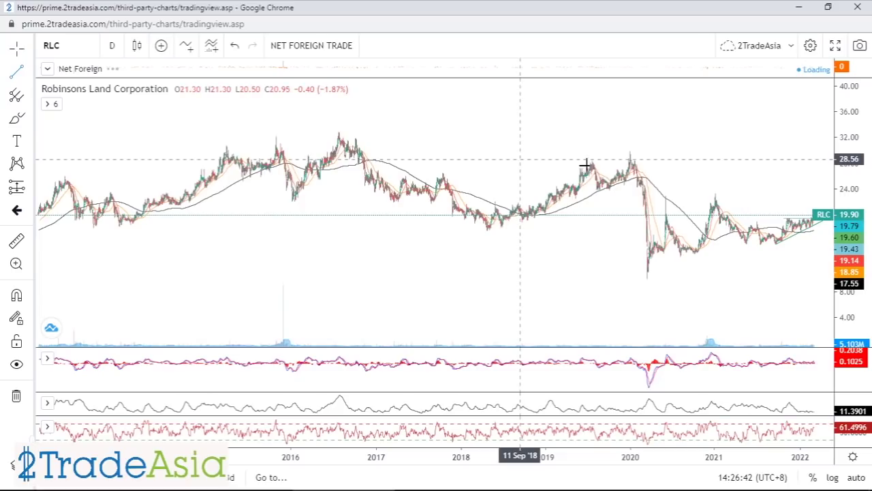
click(630, 148)
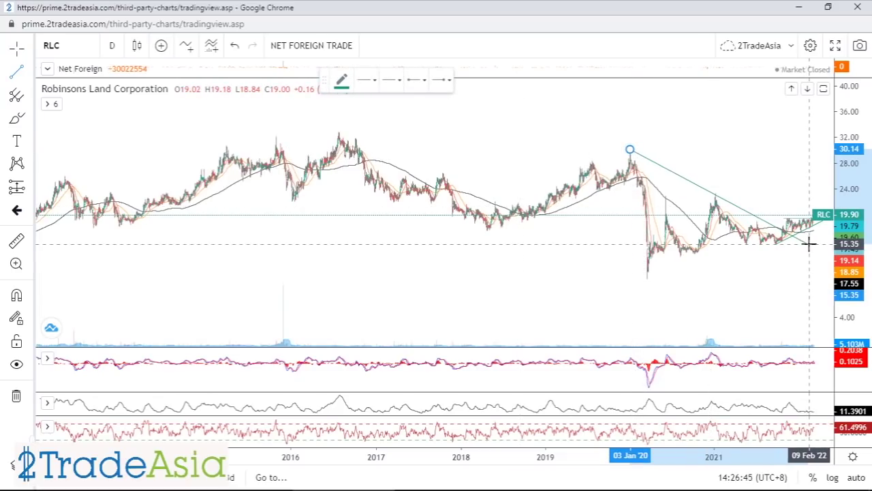
click(811, 243)
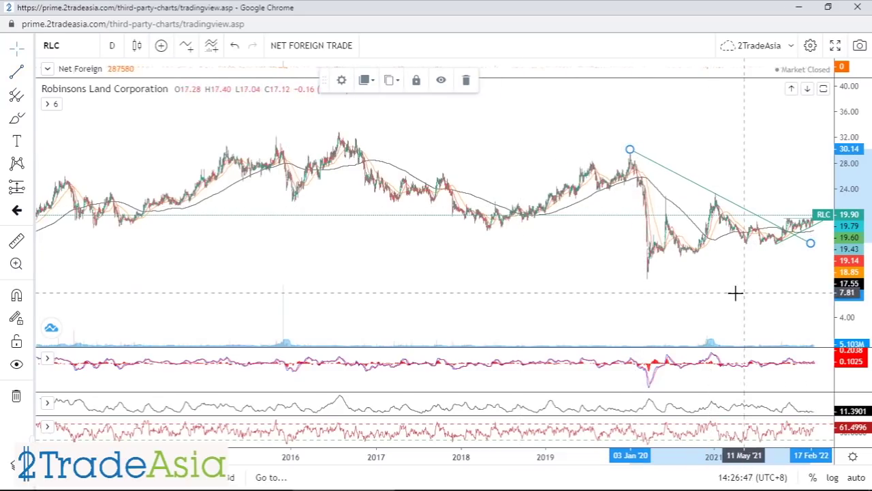
Adjust the falling trend line's endpoints to start at about 30.03 and end at about 15.92 on 21 Feb '22.
scroll(736, 293, up, 2)
scroll(736, 293, up, 3)
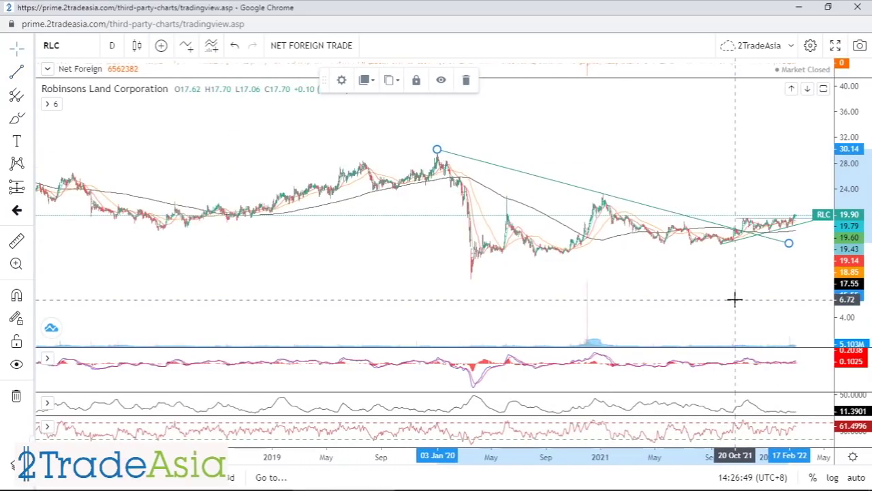
scroll(759, 261, up, 3)
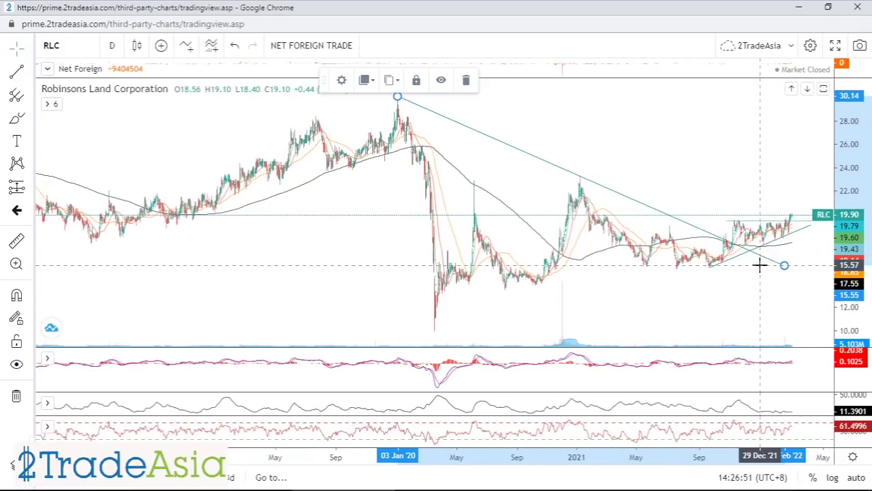
click(787, 295)
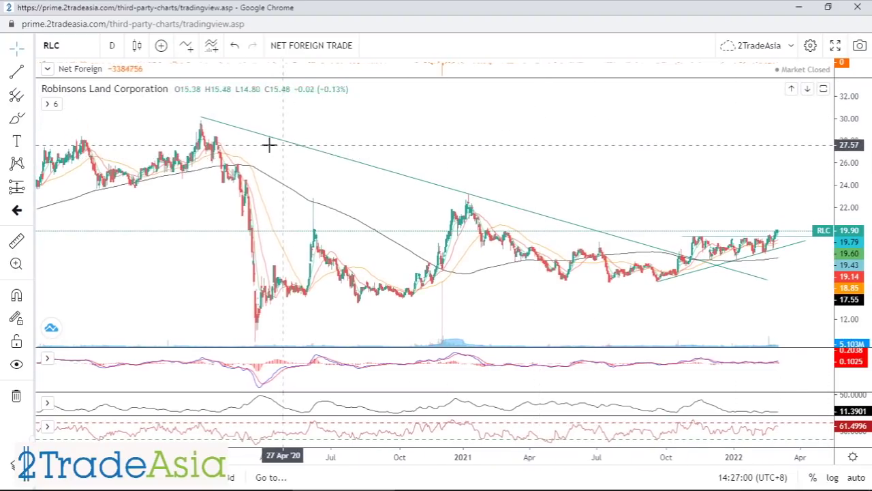
click(199, 121)
drag(193, 119, 190, 118)
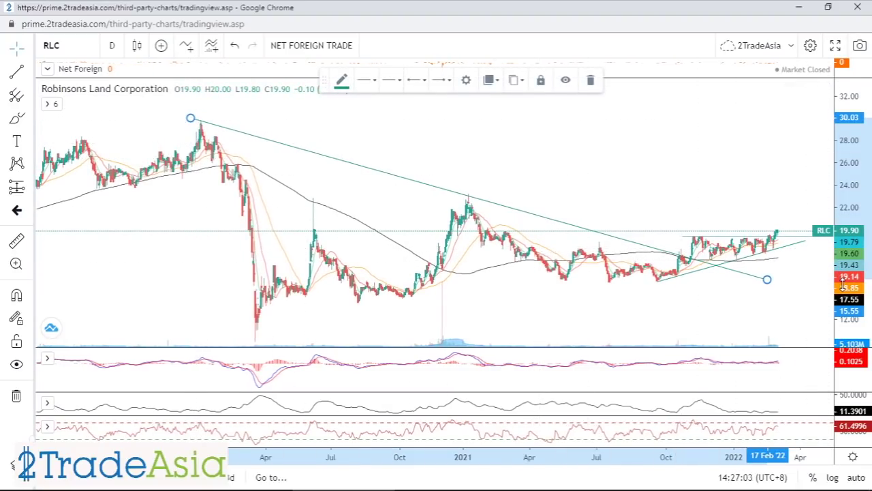
drag(768, 303, 770, 295)
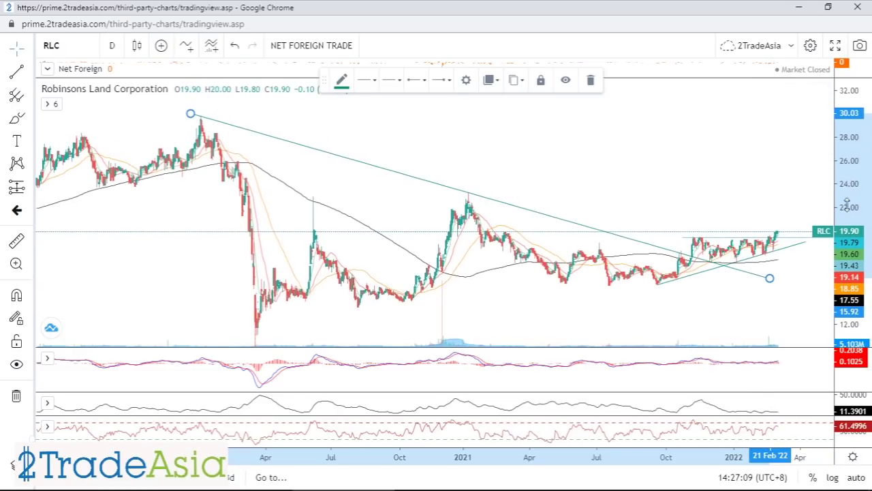
Examine RLC's recent candles around the 19.43 horizontal ray, the rising trend line and the falling trend line.
scroll(798, 306, up, 2)
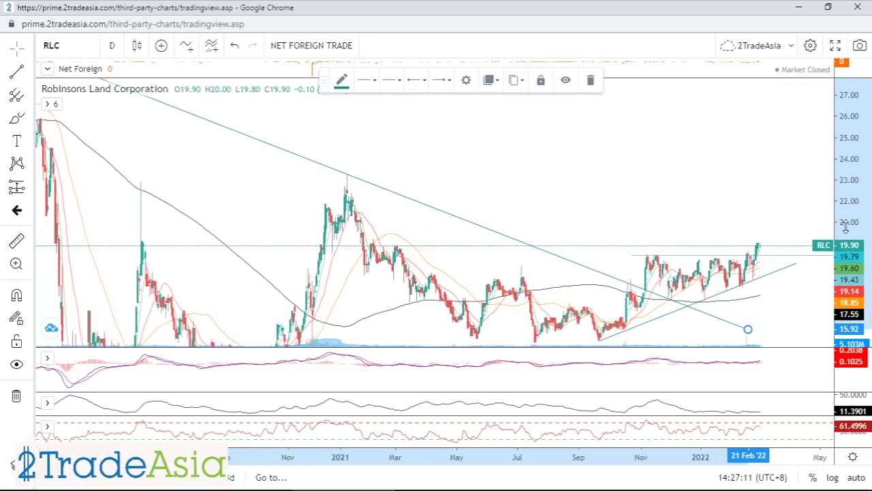
scroll(757, 317, up, 4)
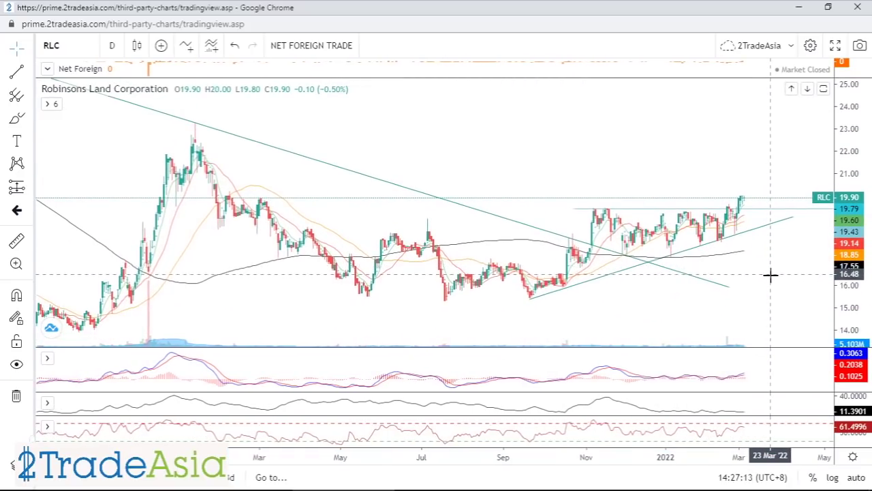
scroll(770, 275, up, 3)
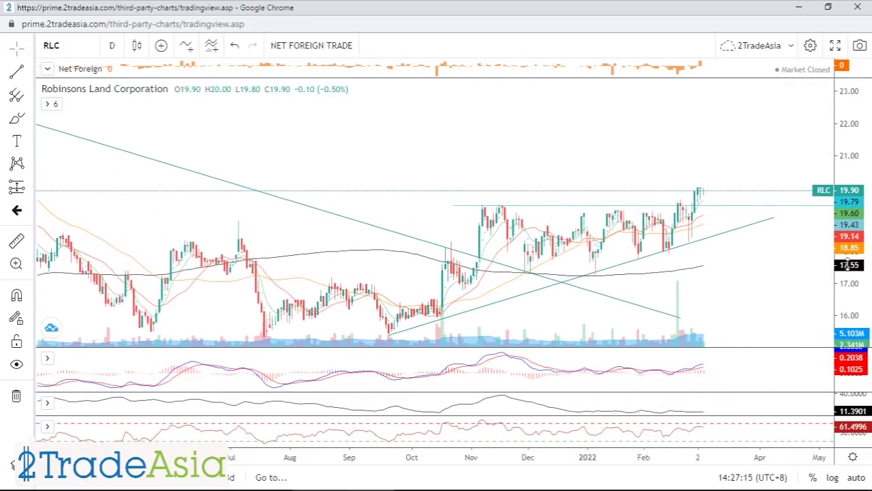
scroll(730, 288, up, 1)
drag(738, 288, 755, 265)
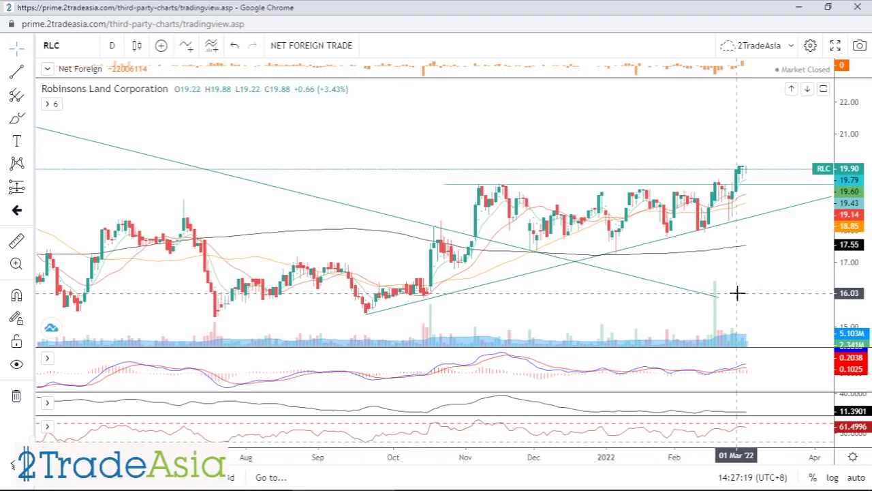
scroll(762, 310, up, 1)
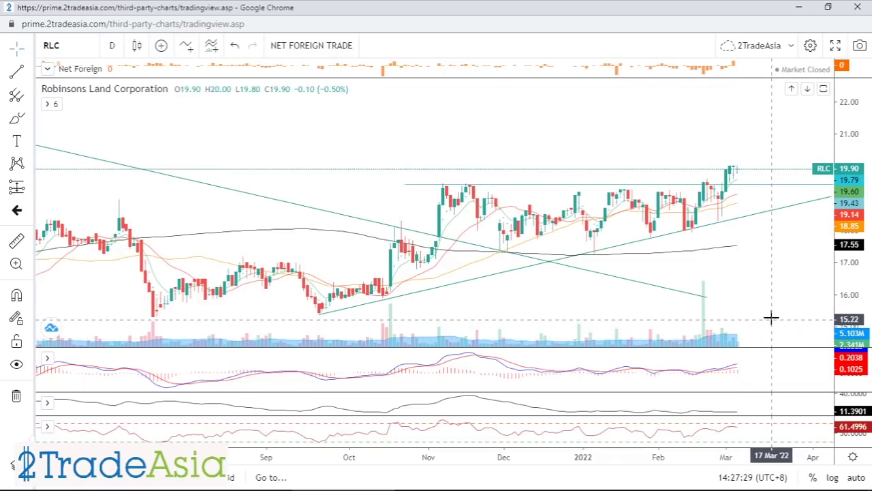
Measure a price range about 3.12 tall from RLC's rising trend line to its November peak, and move it up to span about 19.39 to 22.51.
scroll(750, 275, up, 1)
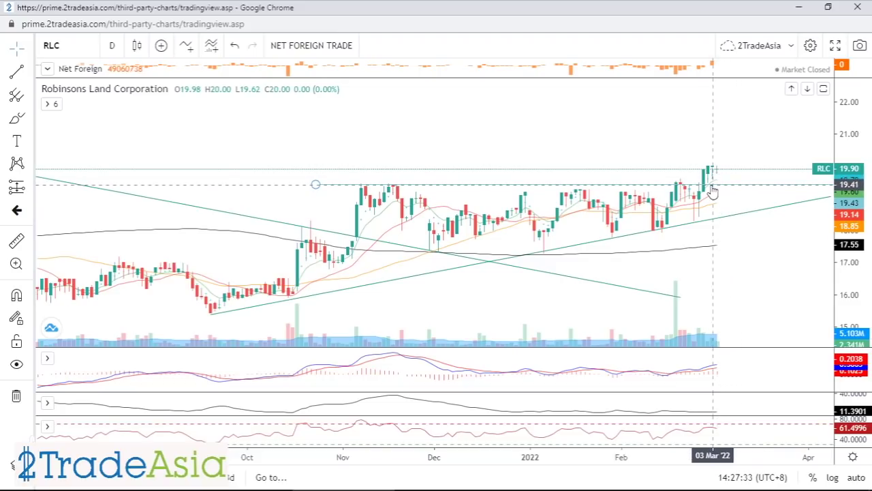
scroll(683, 202, up, 1)
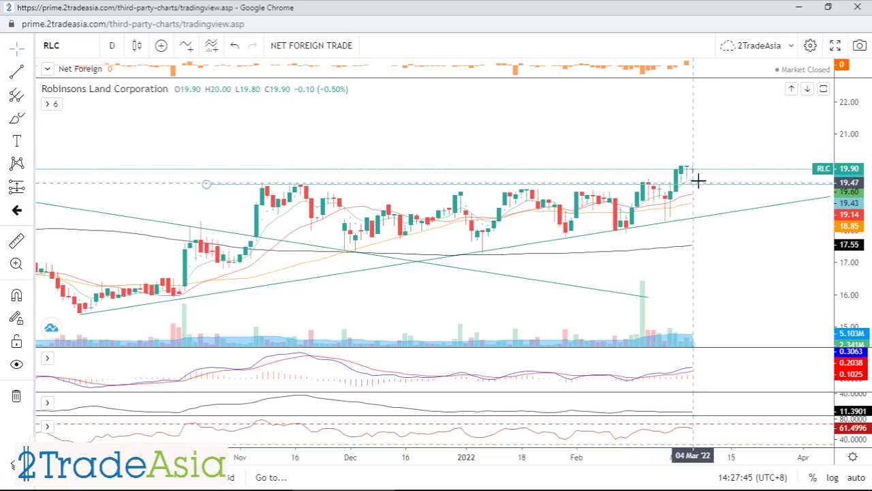
scroll(742, 253, down, 5)
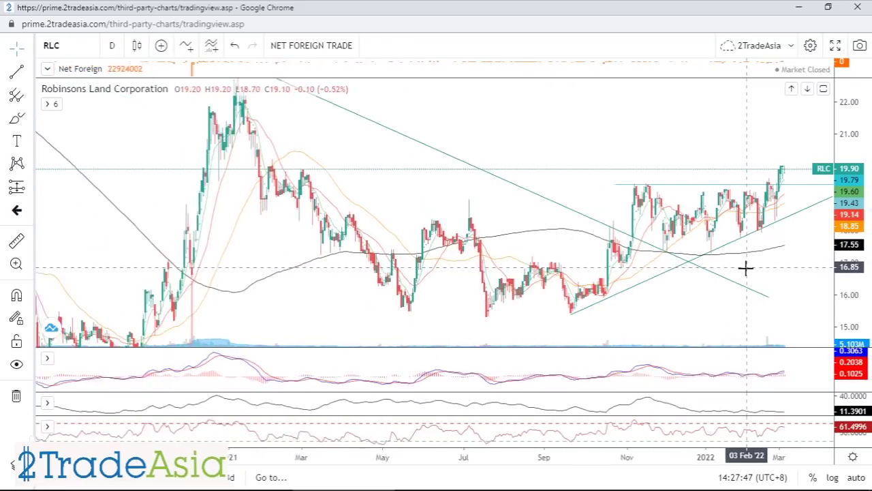
scroll(746, 268, down, 2)
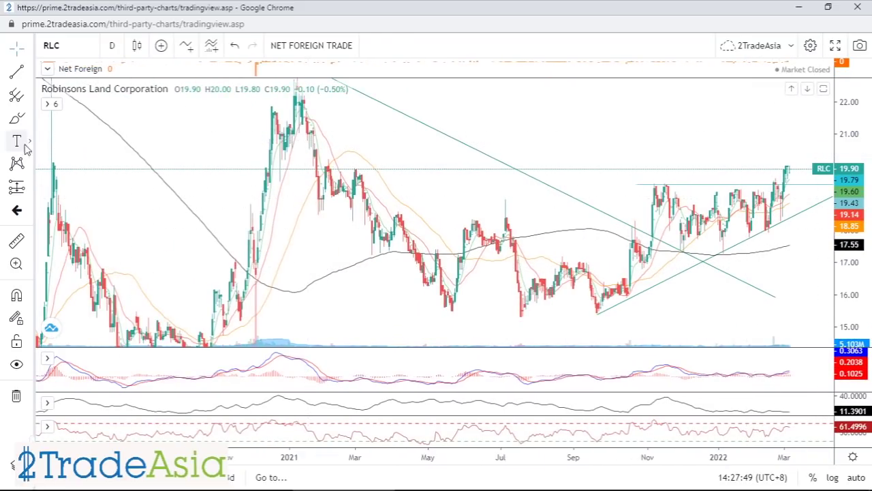
click(31, 188)
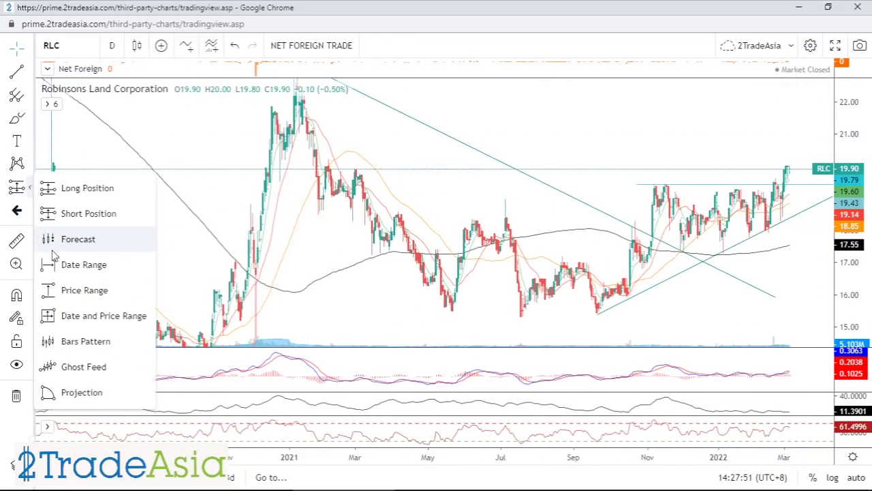
click(42, 291)
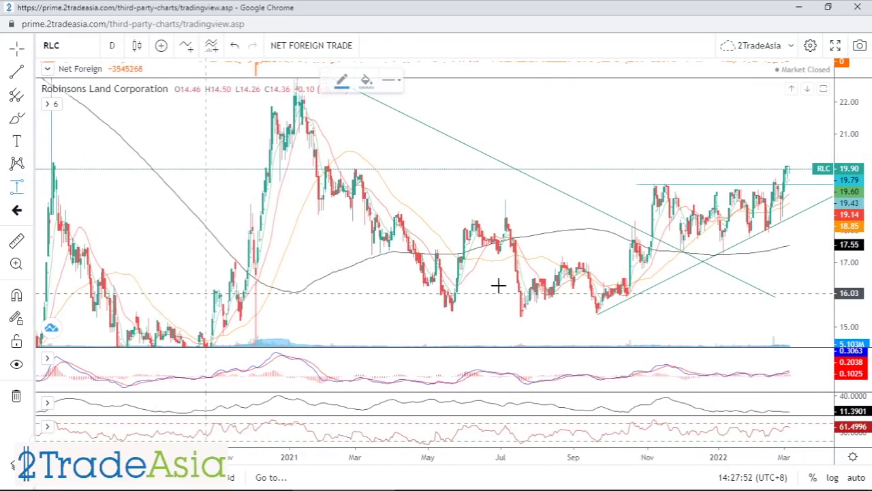
click(649, 287)
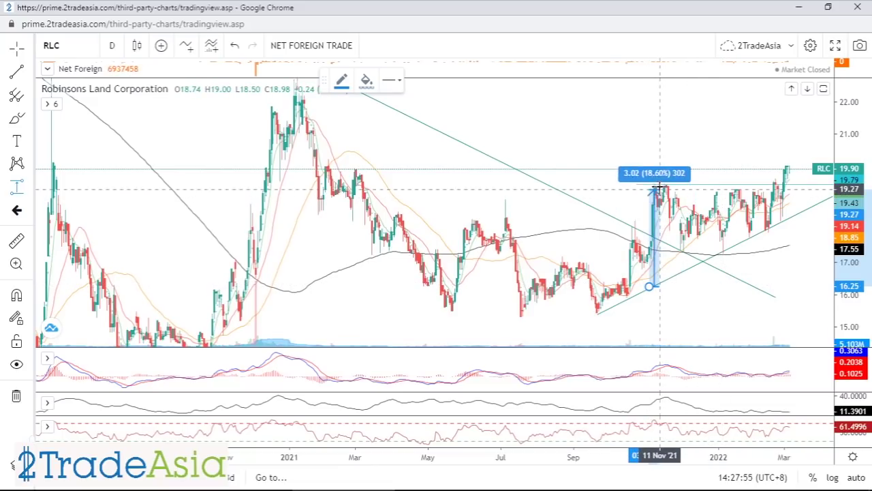
click(660, 187)
drag(659, 252, 665, 151)
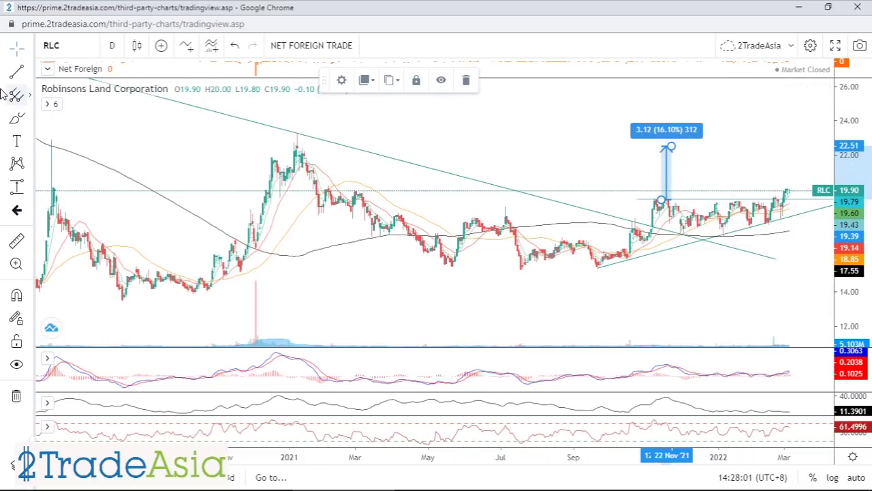
Place a horizontal ray near the top of the projected price range, adjusting its anchor to about 23.04 on 12 May '20.
click(30, 73)
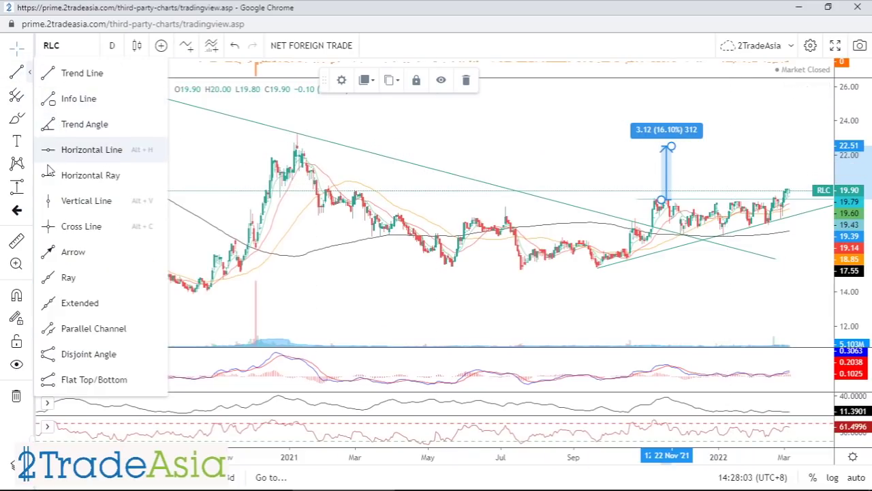
click(75, 146)
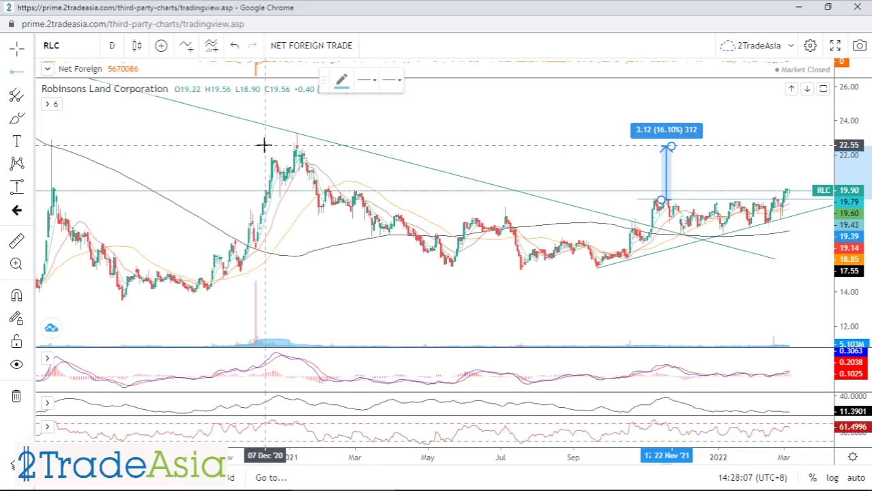
click(264, 144)
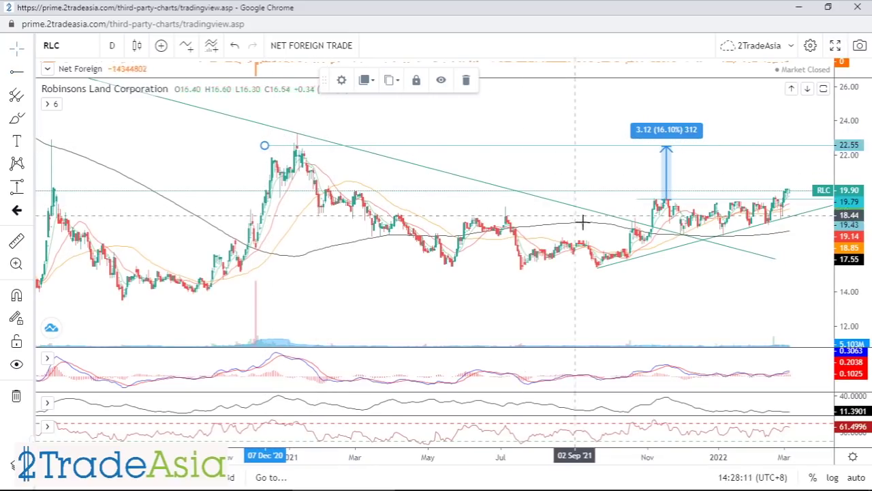
scroll(415, 245, down, 2)
drag(460, 148, 304, 140)
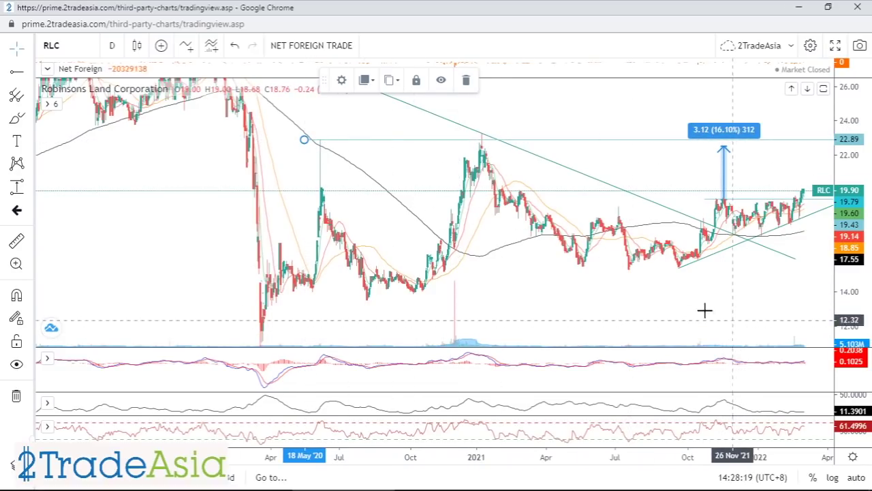
drag(304, 140, 300, 136)
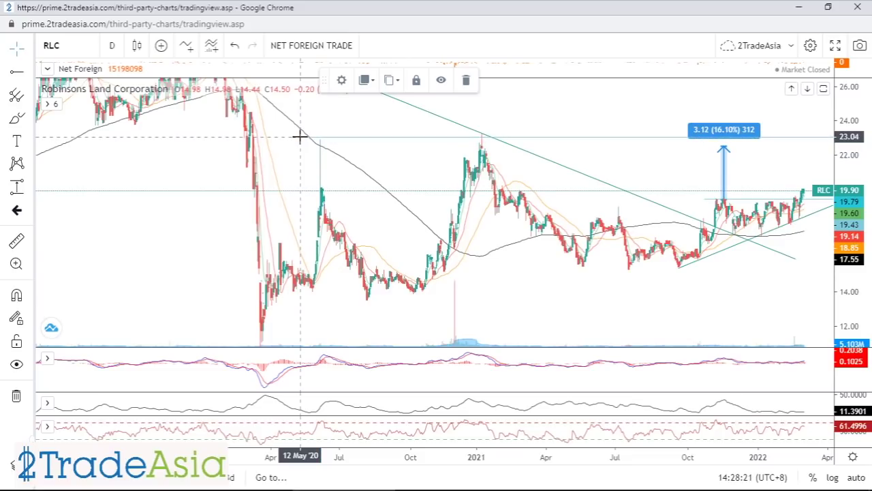
Examine RLC's recent candles against the projected price range, the upper horizontal ray and both trend lines.
drag(697, 307, 629, 211)
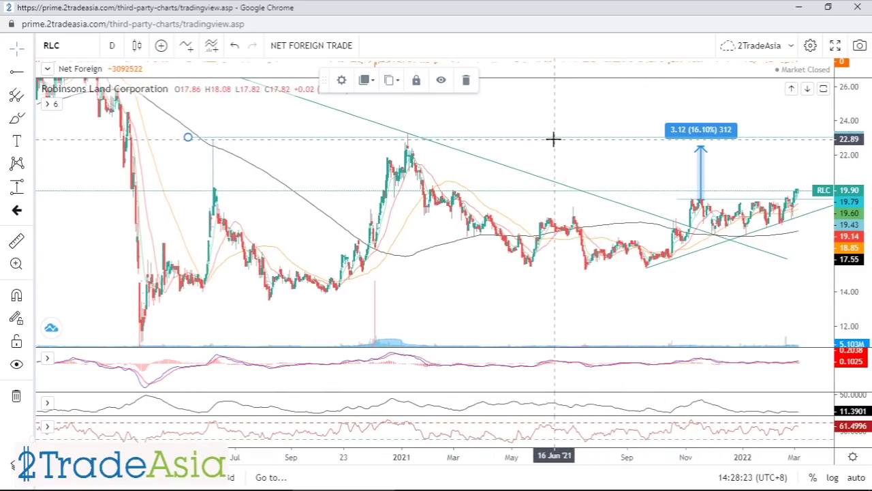
scroll(572, 190, up, 3)
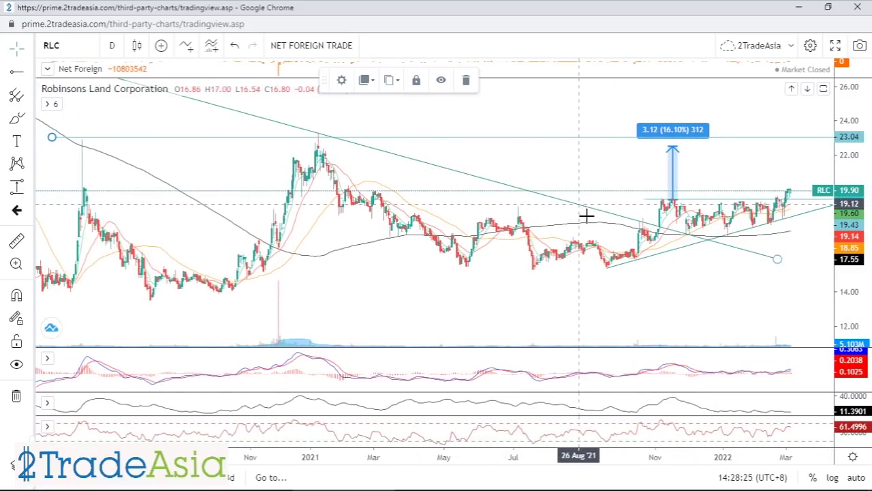
drag(857, 317, 857, 273)
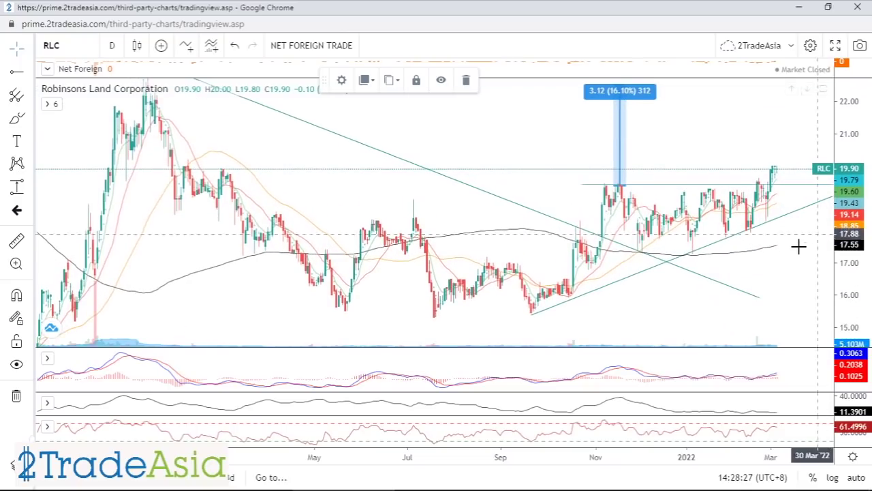
scroll(740, 258, up, 2)
drag(862, 150, 852, 221)
scroll(779, 274, up, 2)
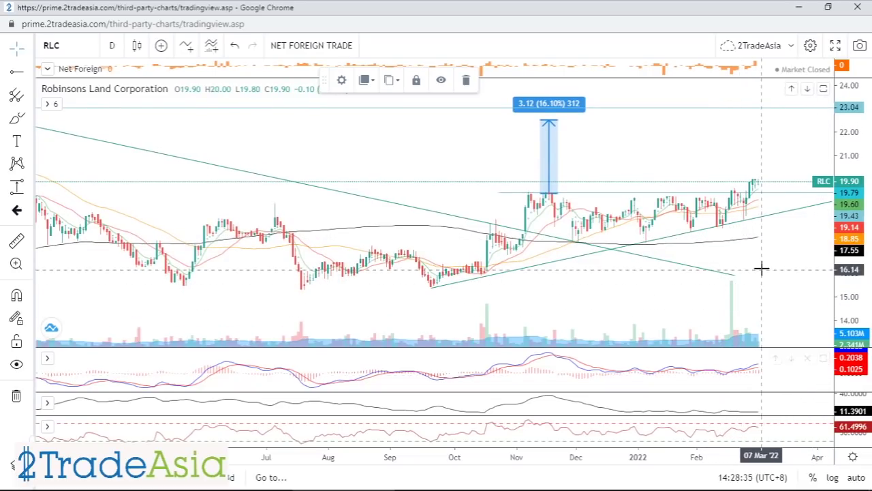
scroll(732, 244, down, 2)
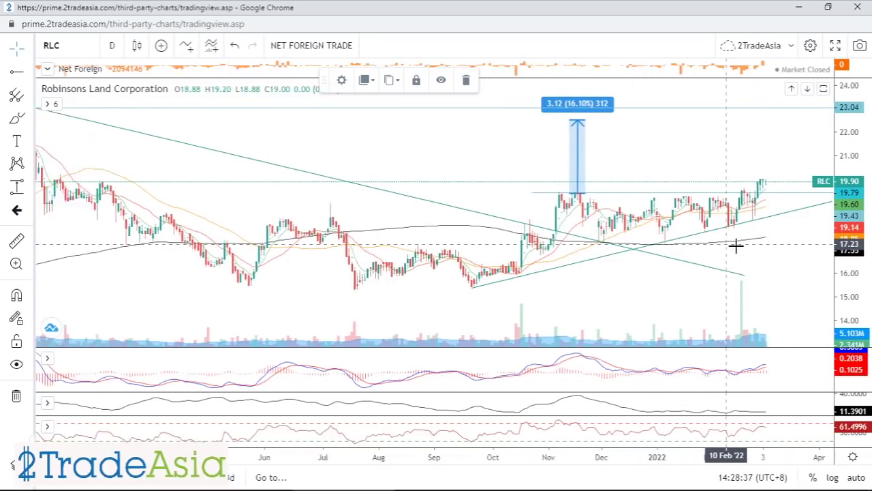
scroll(734, 278, up, 3)
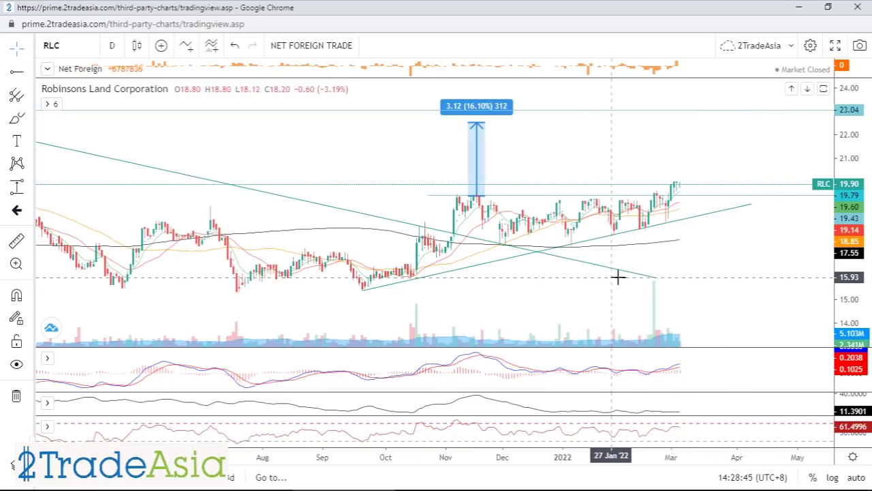
scroll(702, 293, down, 3)
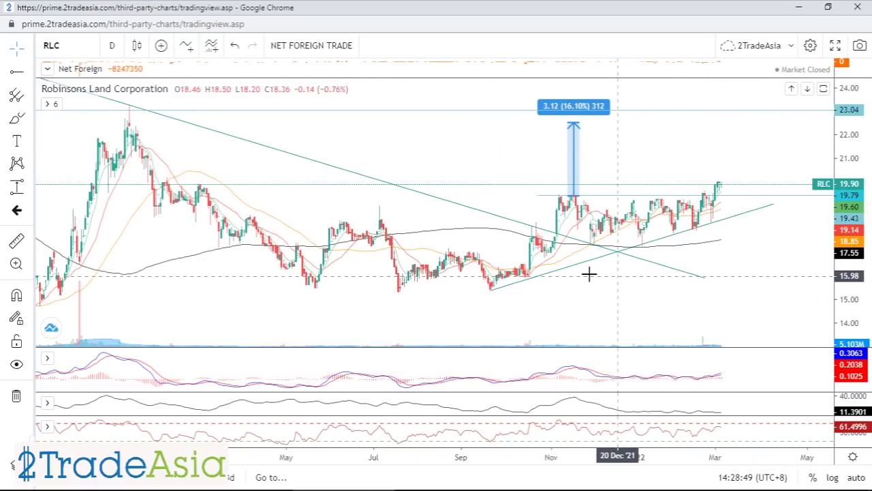
Switch to the Google Sheets stock table and review RLC's margin, return, debt, earnings growth, 2022 income growth and EPS growth figures.
key(alt+Tab)
click(217, 363)
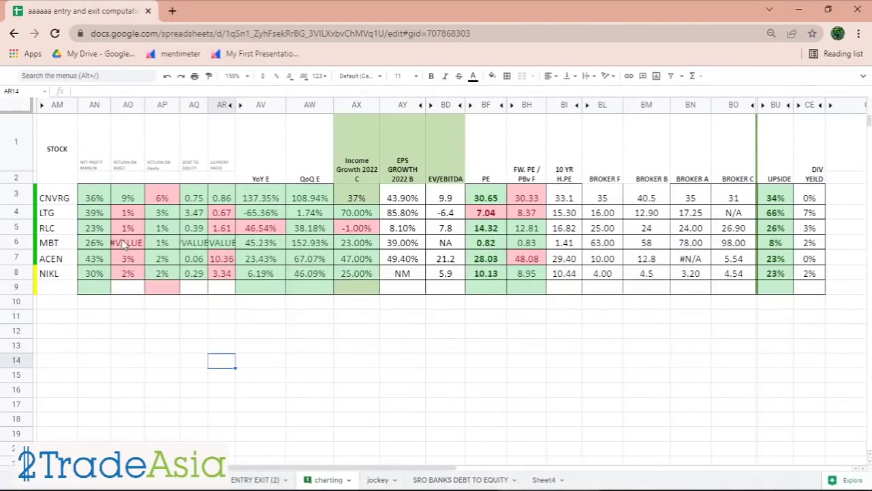
drag(91, 232, 330, 235)
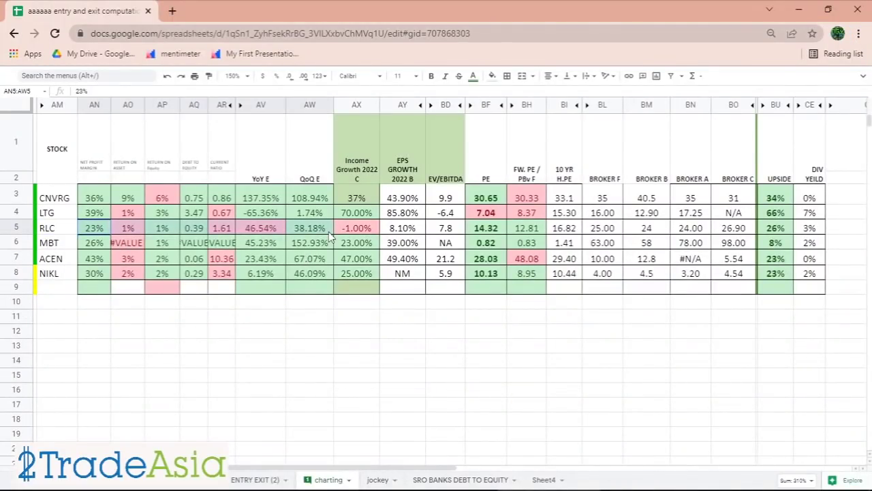
click(358, 236)
click(394, 234)
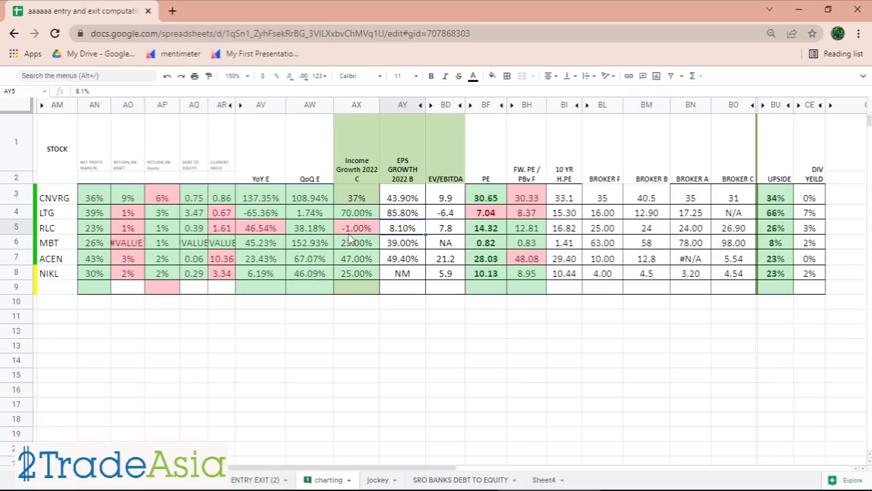
click(439, 335)
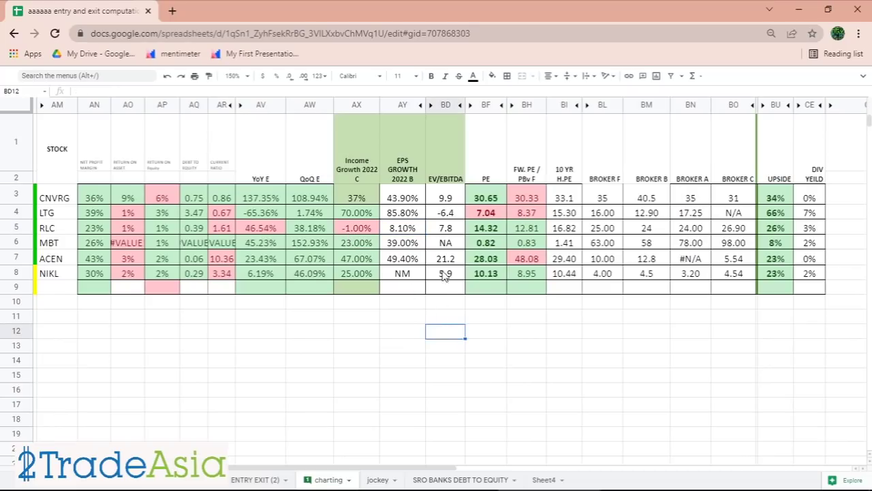
drag(99, 230, 368, 242)
click(449, 379)
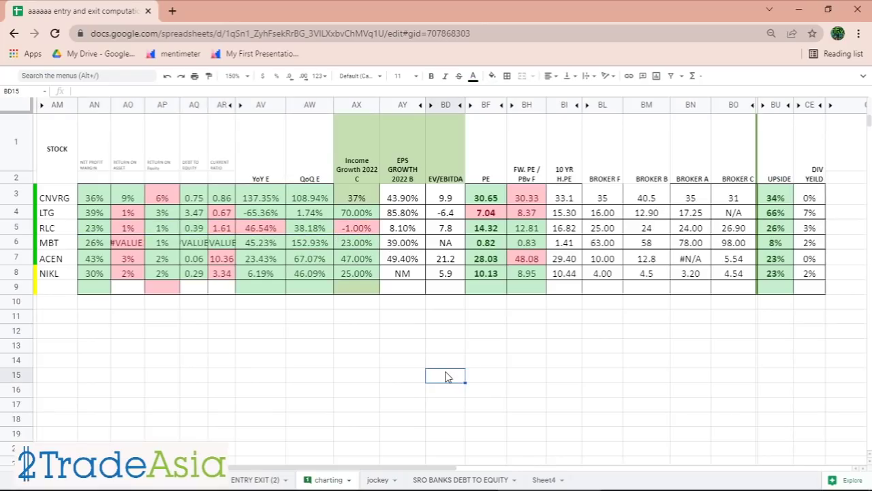
Compare RLC's PE, forward PE and 10-year historical PE, and review its broker targets, upside and full row of figures.
click(571, 232)
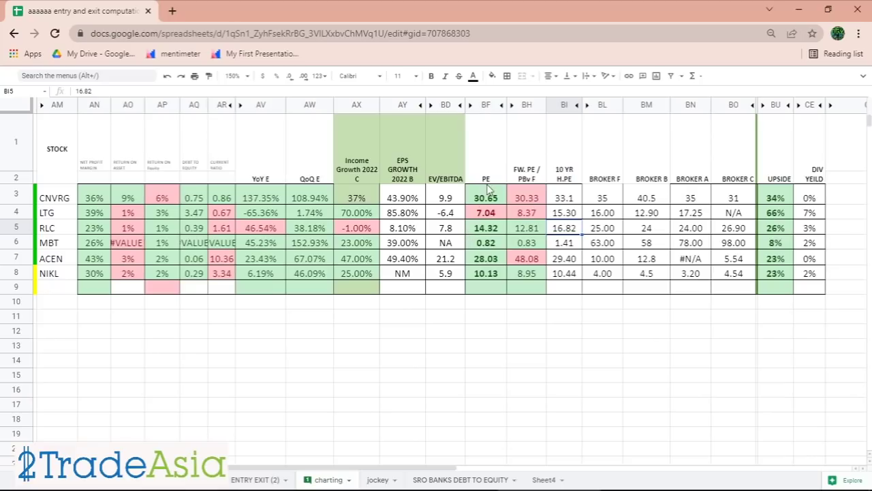
click(489, 234)
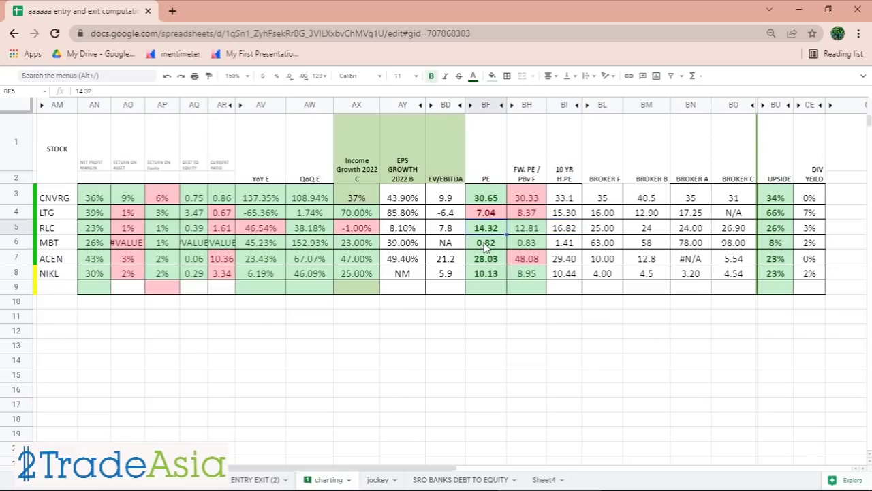
click(528, 232)
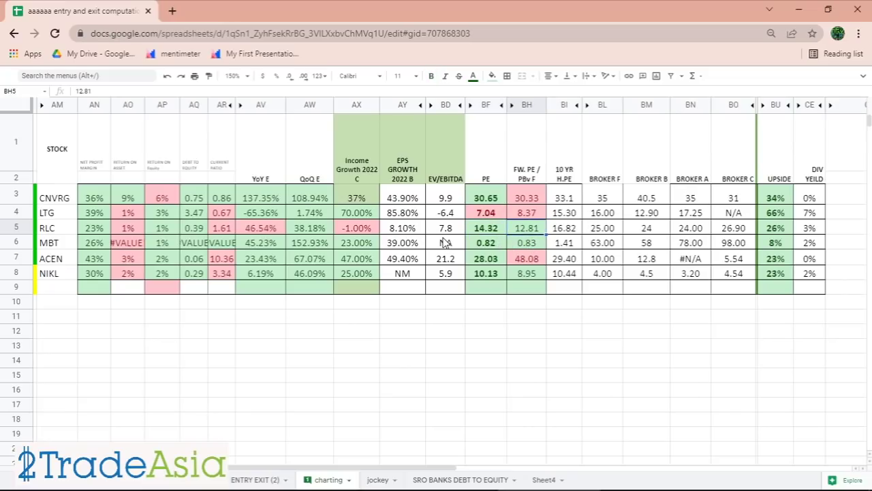
click(560, 230)
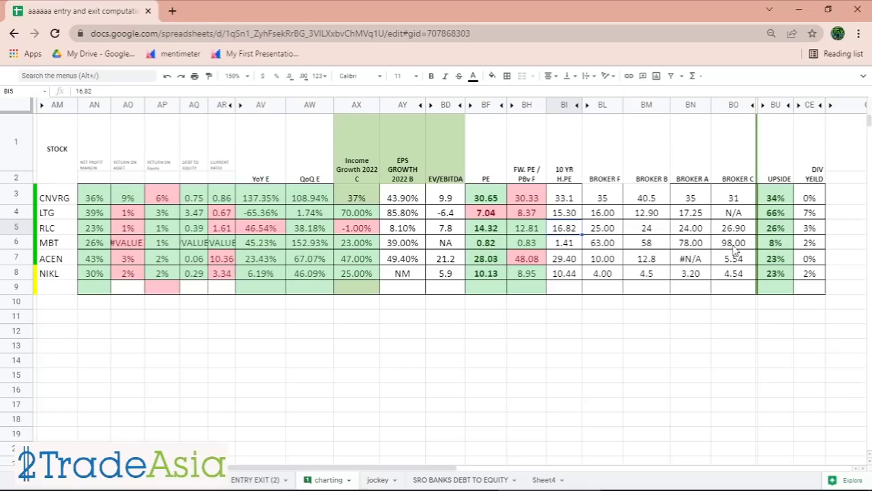
click(783, 231)
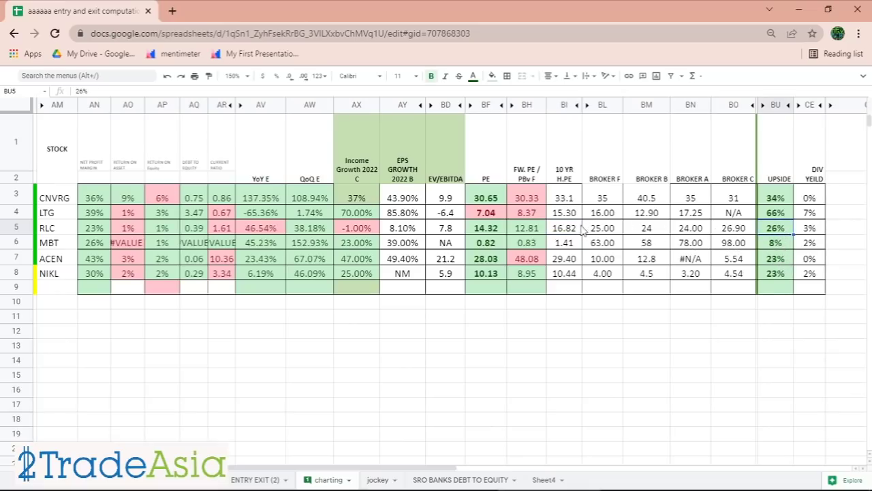
click(606, 231)
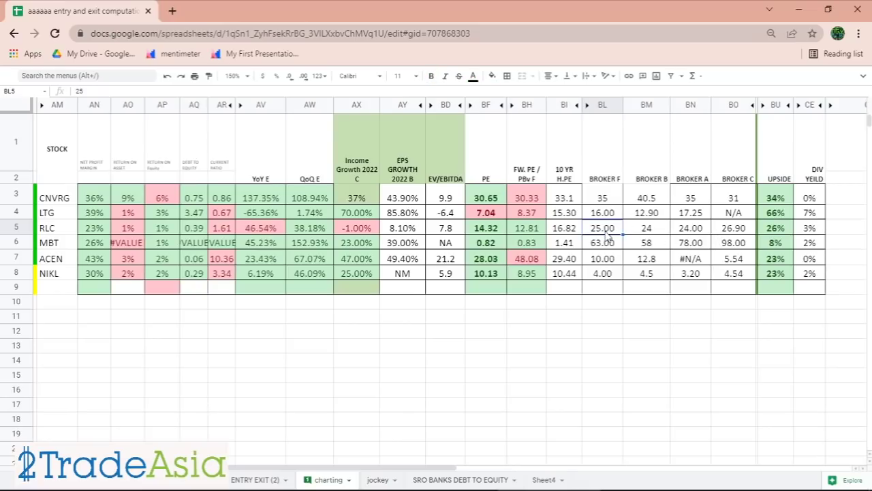
click(770, 233)
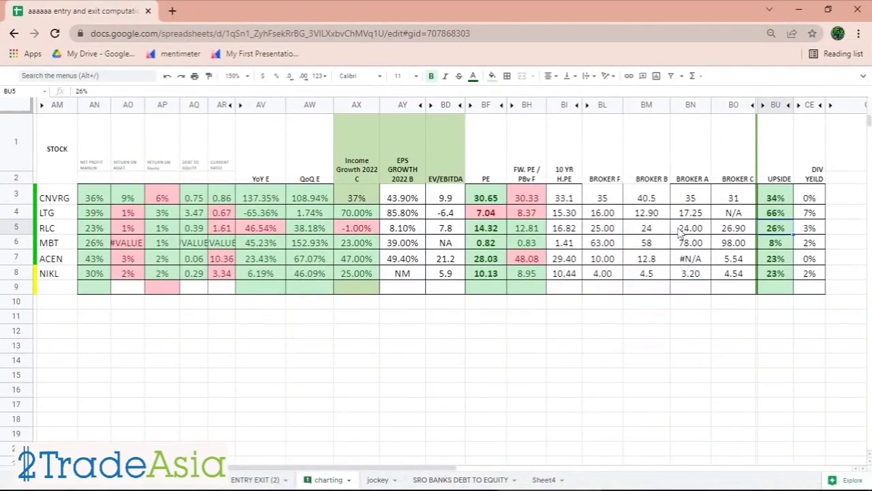
drag(82, 233, 830, 234)
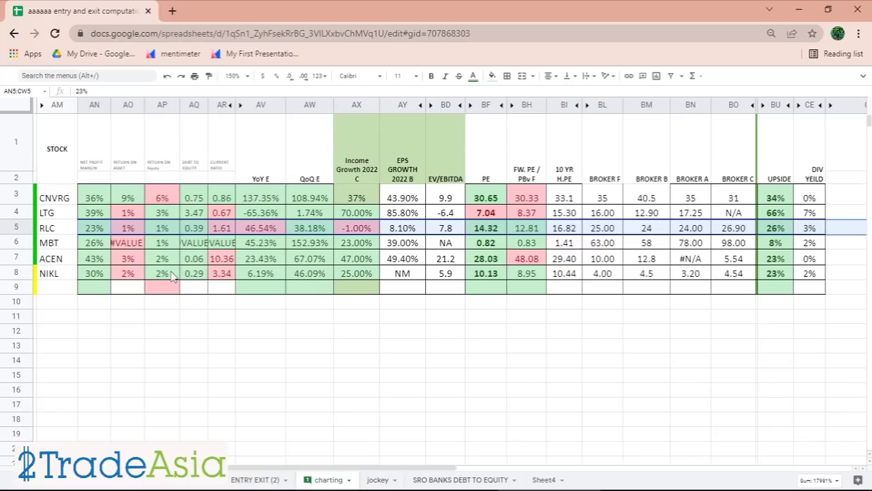
Select MBT in the stock column and switch back to the TradingView chart.
click(66, 243)
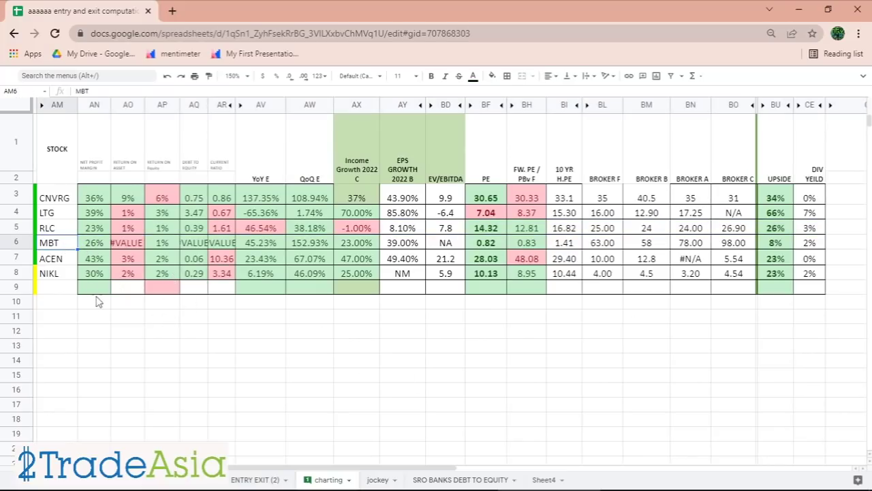
key(alt+Tab)
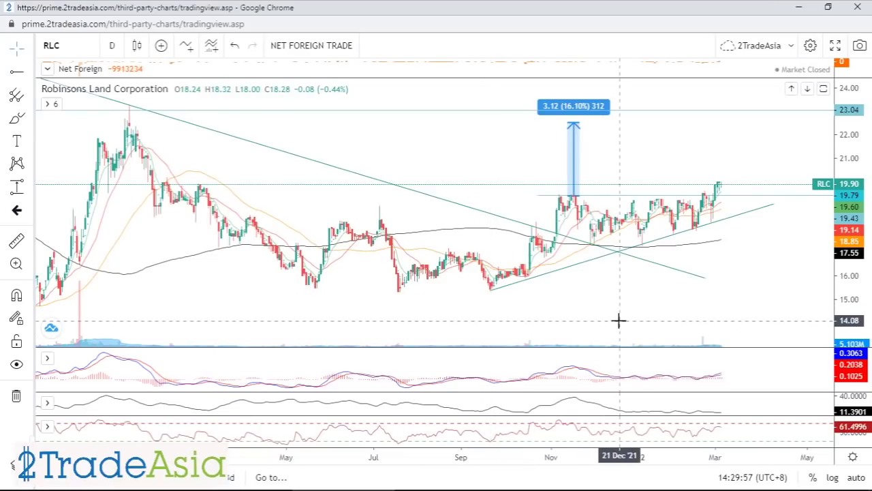
text(RE)
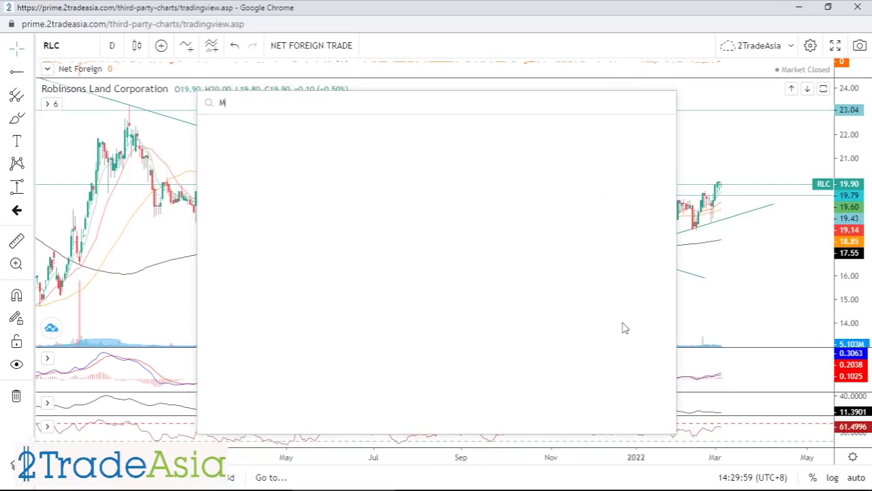
key(Escape)
key(alt+Tab)
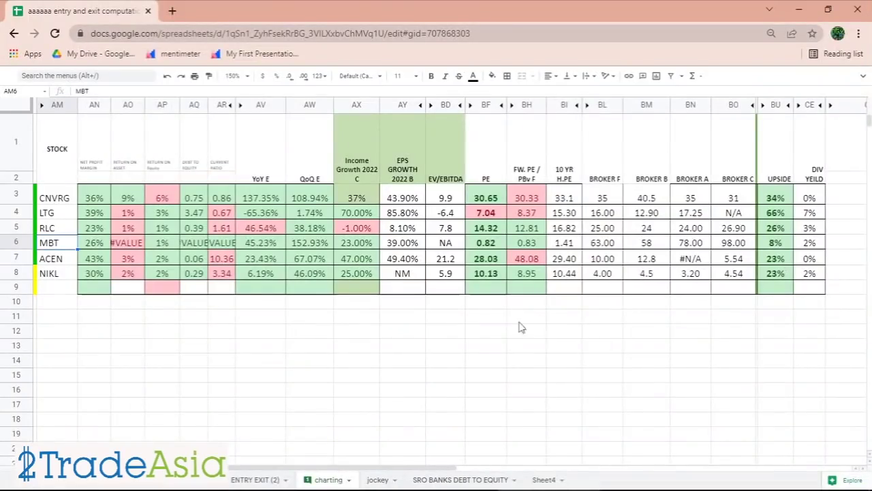
key(alt+Tab)
Load the MBT chart and examine its recent candles, moving averages and lower indicators.
text(MBT)
key(Return)
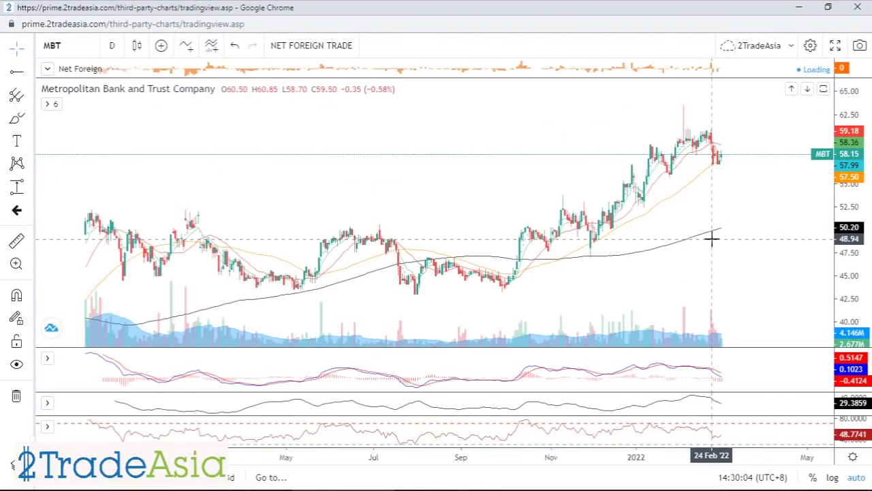
scroll(749, 241, up, 4)
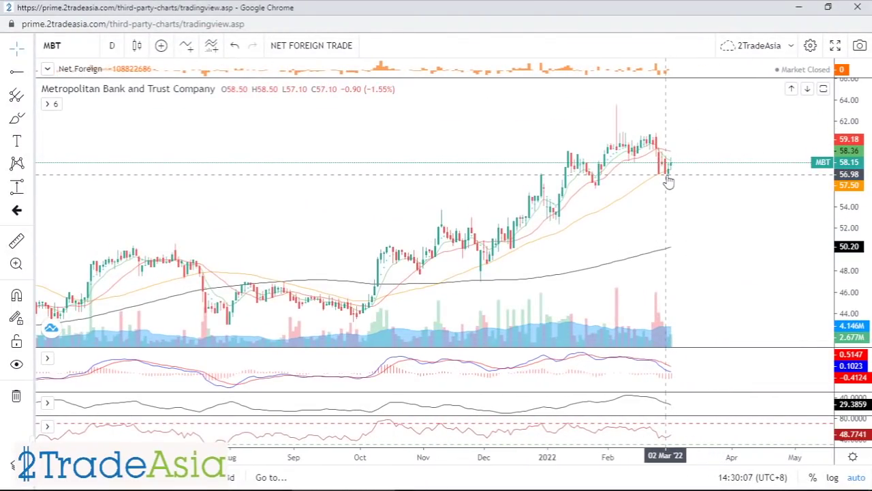
scroll(771, 259, down, 2)
scroll(708, 295, up, 3)
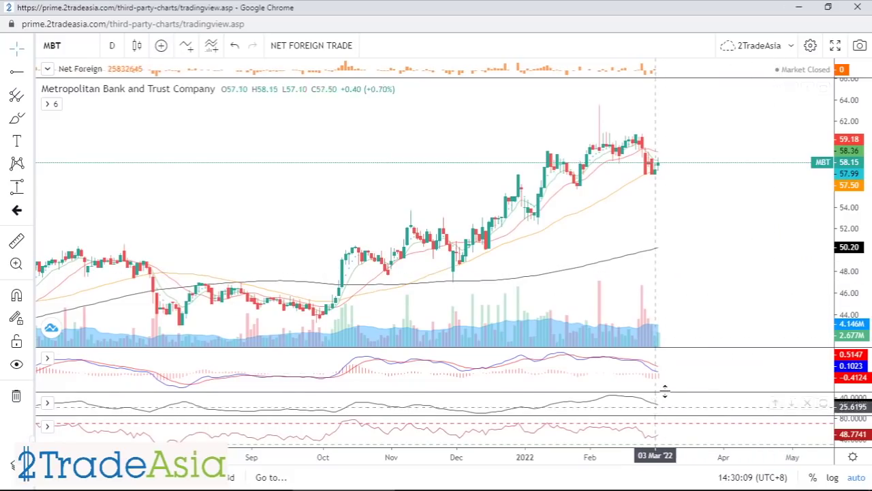
scroll(411, 175, down, 3)
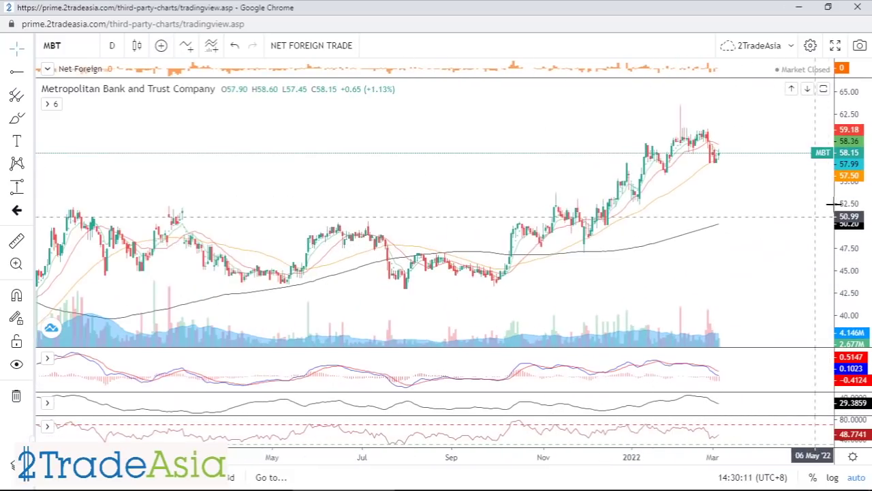
Draw a temporary Fibonacci retracement on MBT from about 43.44 up to about 63.62, and delete it after checking its levels.
drag(833, 203, 758, 239)
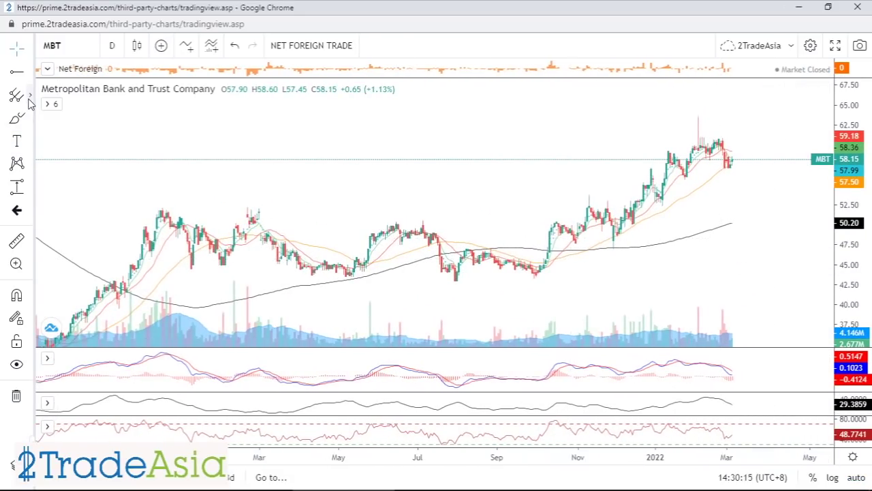
click(29, 95)
click(63, 285)
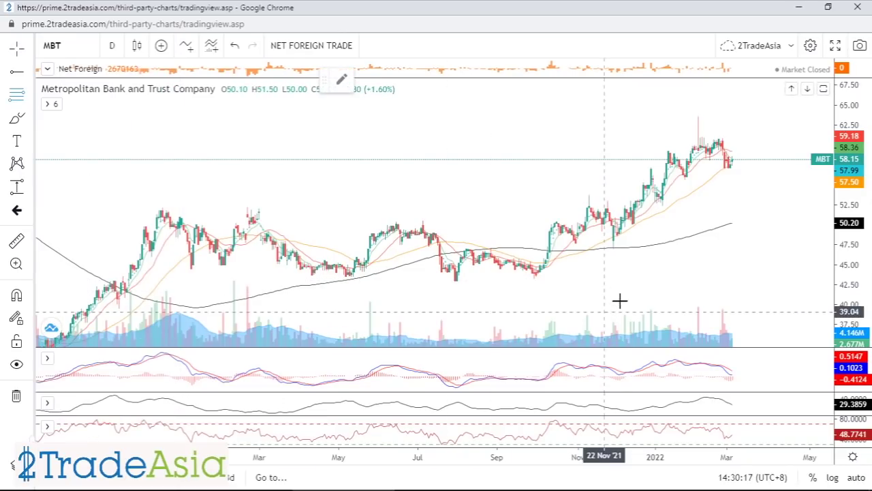
click(612, 277)
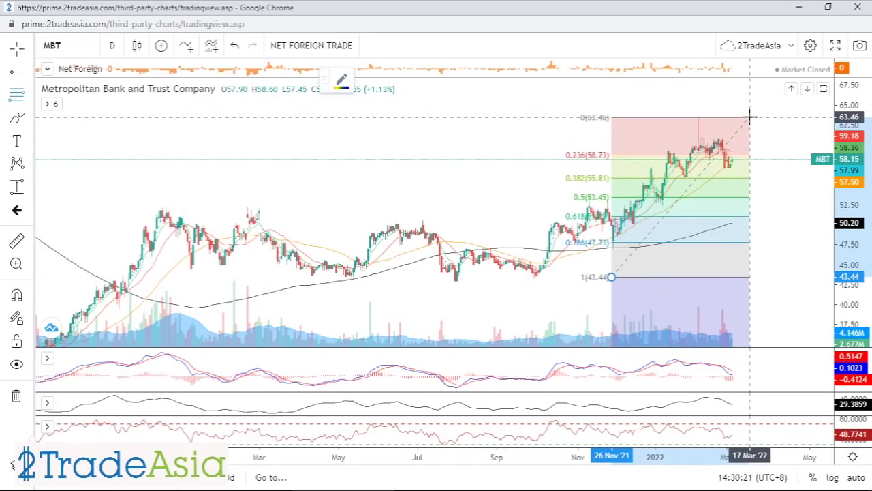
click(748, 116)
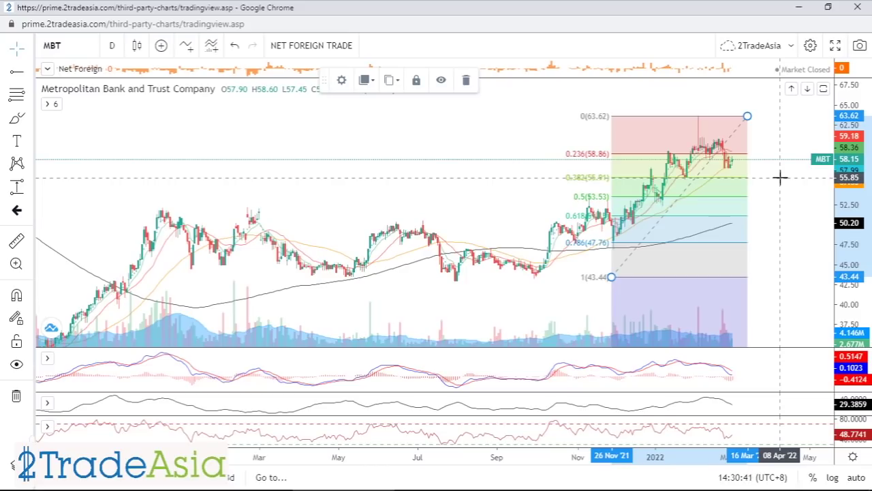
click(466, 82)
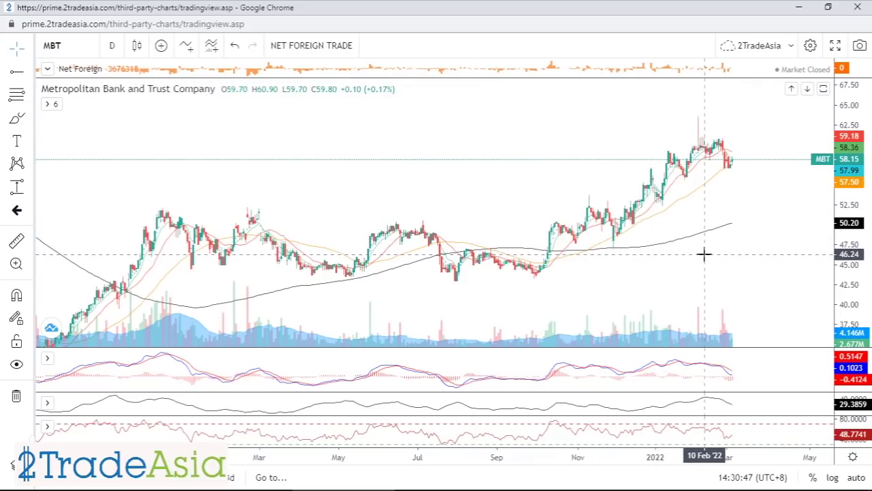
Place two horizontal rays on MBT, at about 57.13 along the recent lows and about 60.98 along the recent highs.
scroll(740, 320, up, 1)
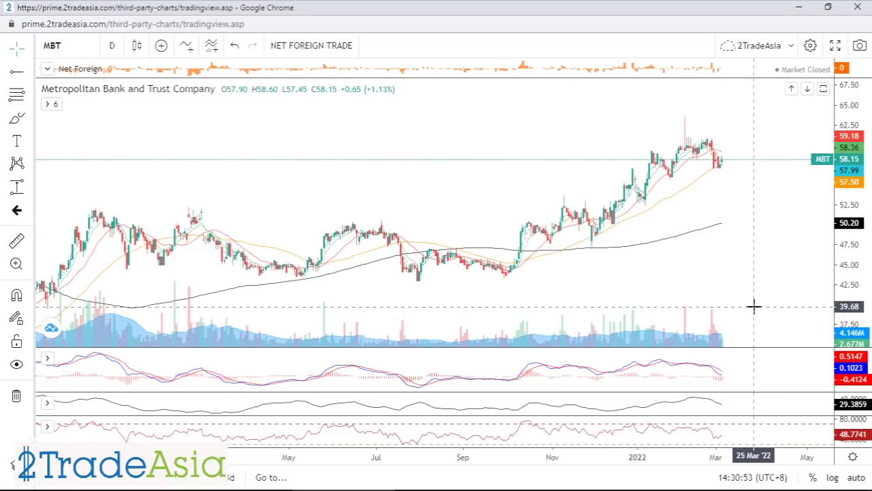
scroll(746, 365, up, 2)
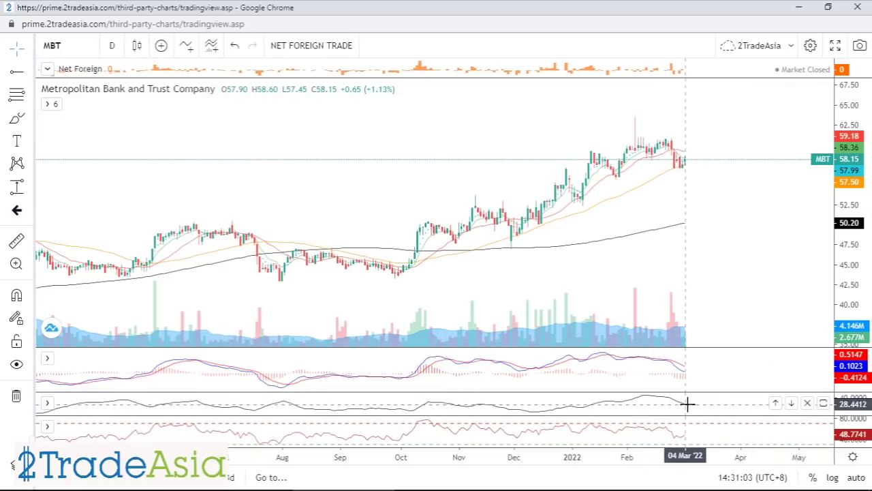
click(17, 72)
click(665, 167)
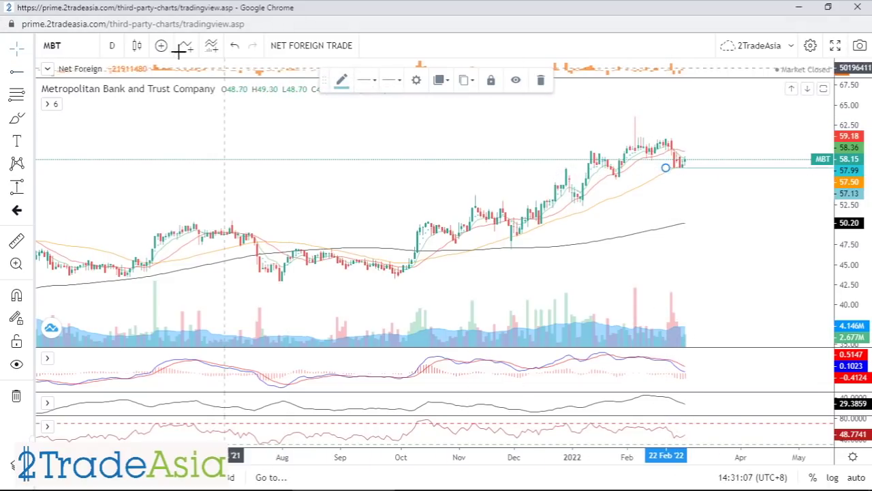
click(17, 72)
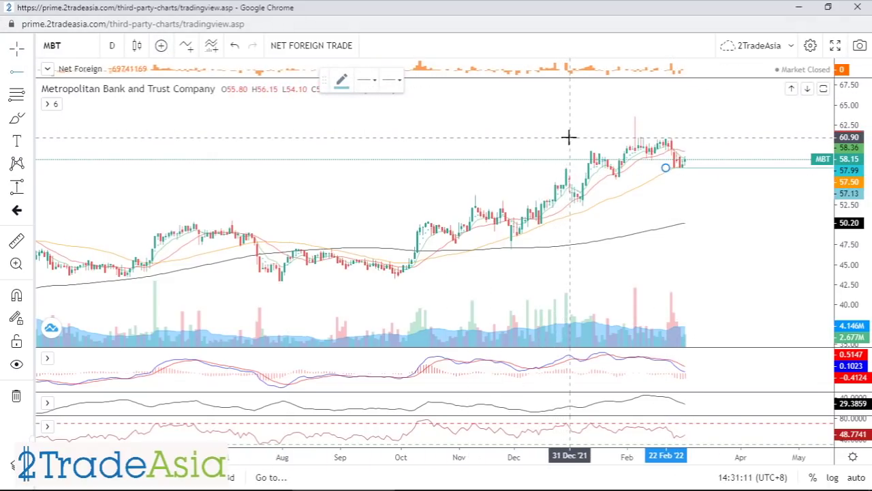
click(566, 138)
Draw a price range beside MBT's latest candles from the lower horizontal ray at about 57.05 up to the upper ray at 60.98.
scroll(519, 224, up, 2)
click(17, 186)
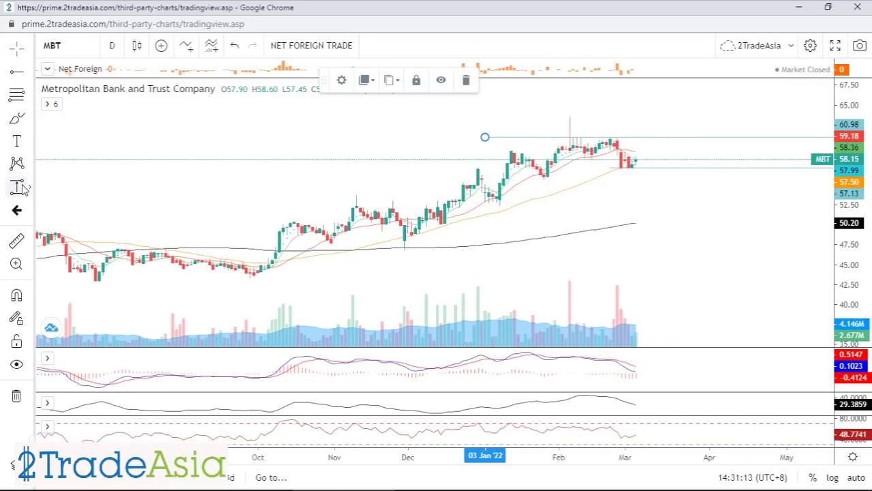
click(724, 167)
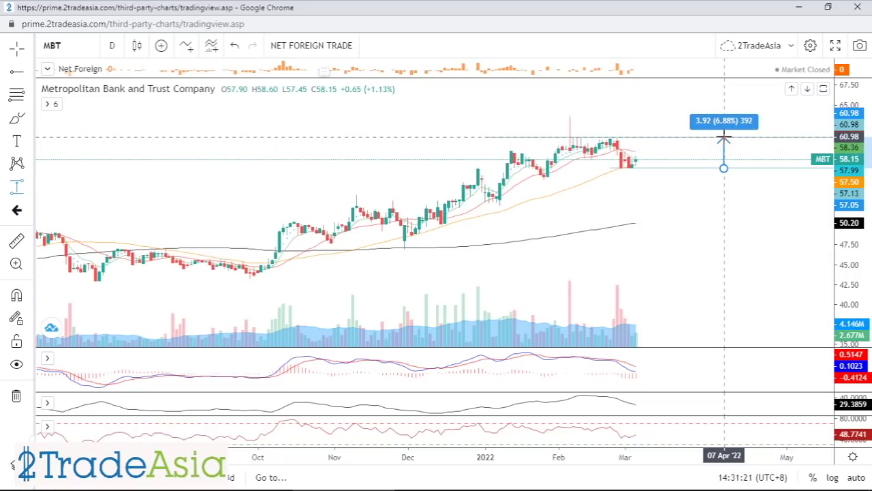
click(724, 137)
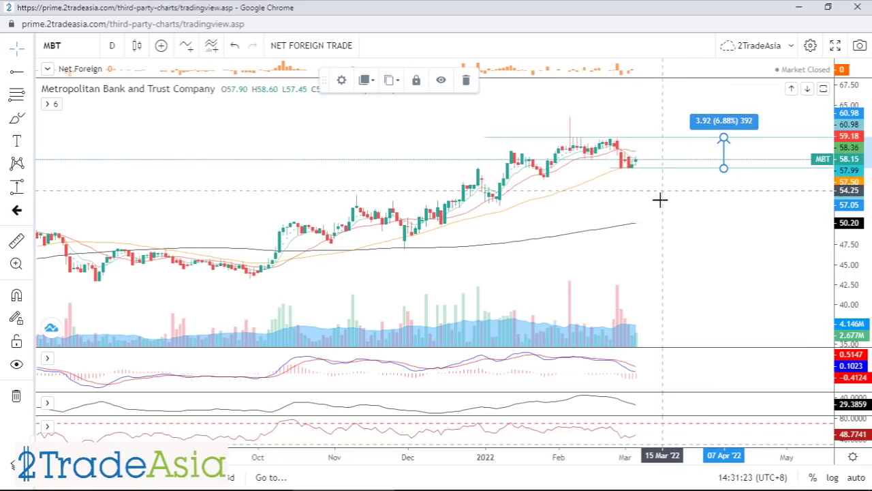
click(681, 212)
scroll(696, 232, down, 1)
scroll(688, 242, up, 1)
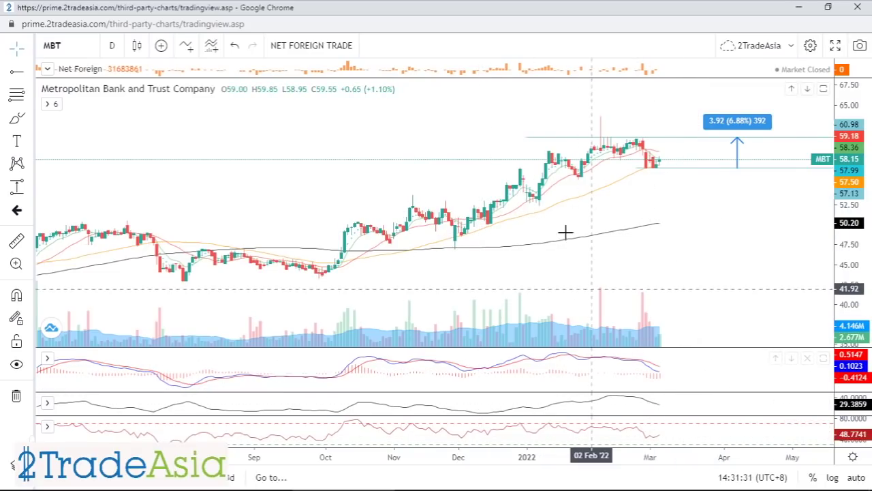
Switch to the Google Sheets stock table and review MBT's margin, return, earnings growth, 2022 income growth and EPS growth figures.
key(alt+Tab)
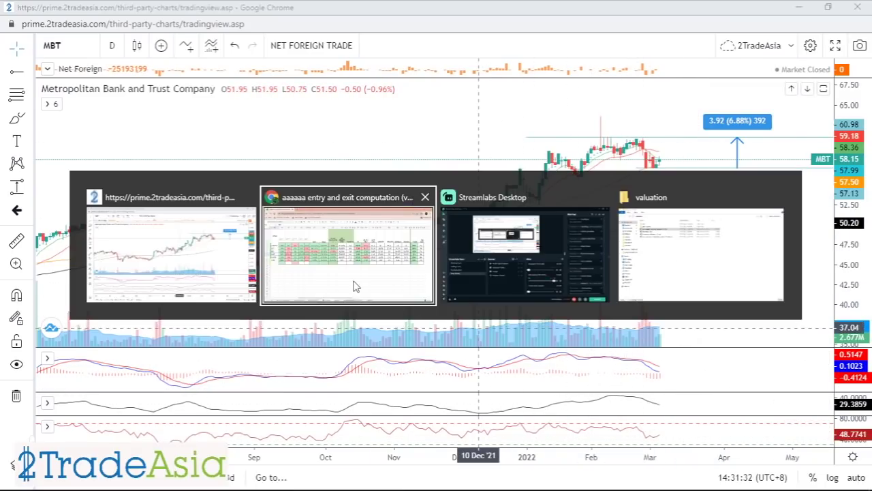
click(397, 280)
drag(94, 244, 377, 251)
click(414, 247)
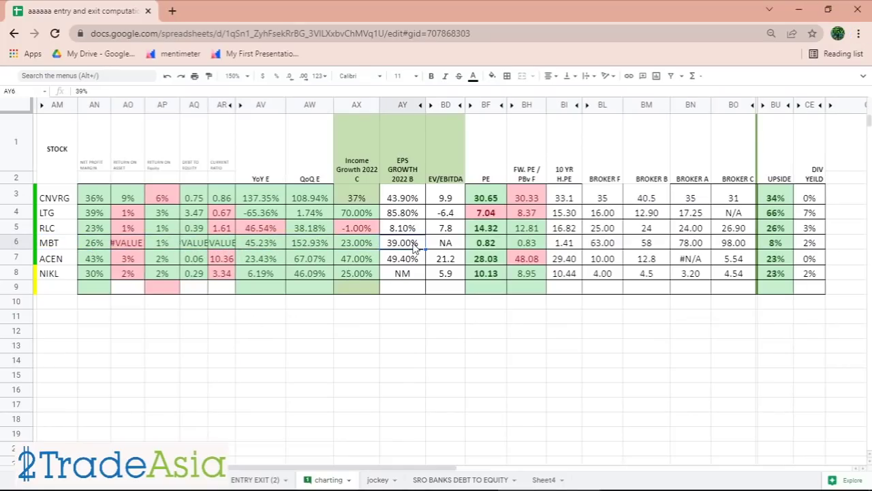
click(368, 246)
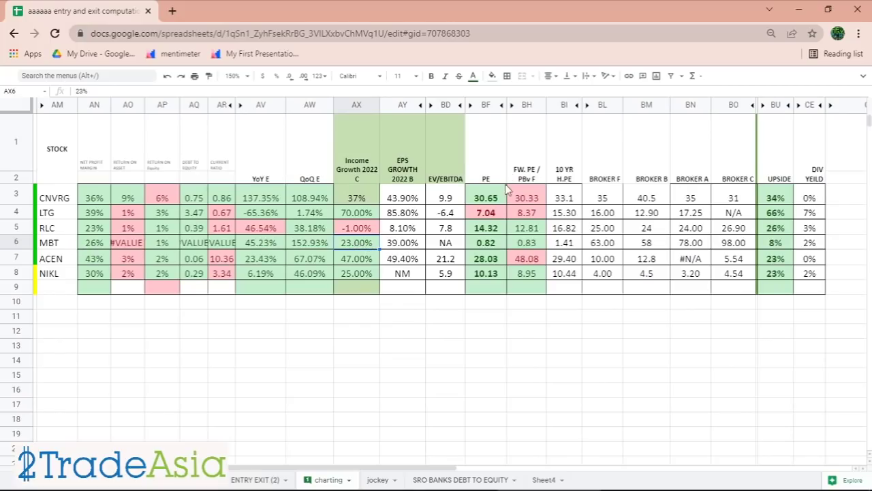
Compare MBT's PE, forward PE/PBV and 10-year historical values, and check its upside.
click(490, 245)
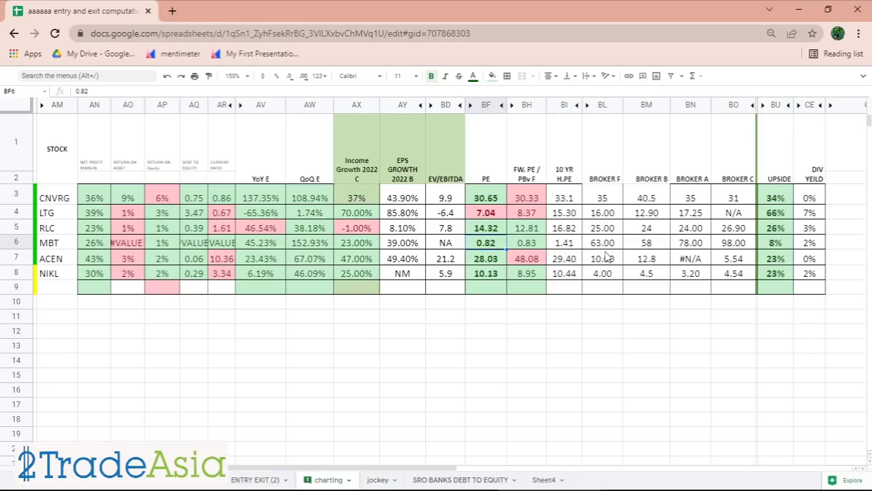
click(569, 247)
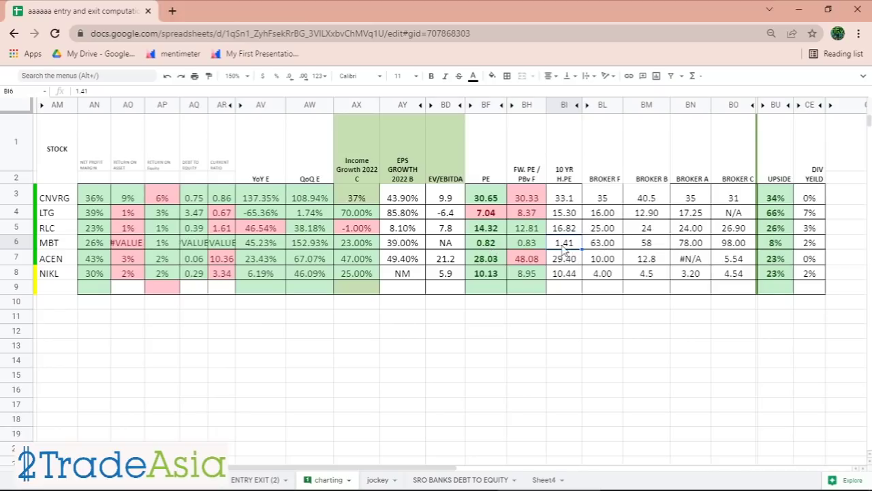
click(775, 244)
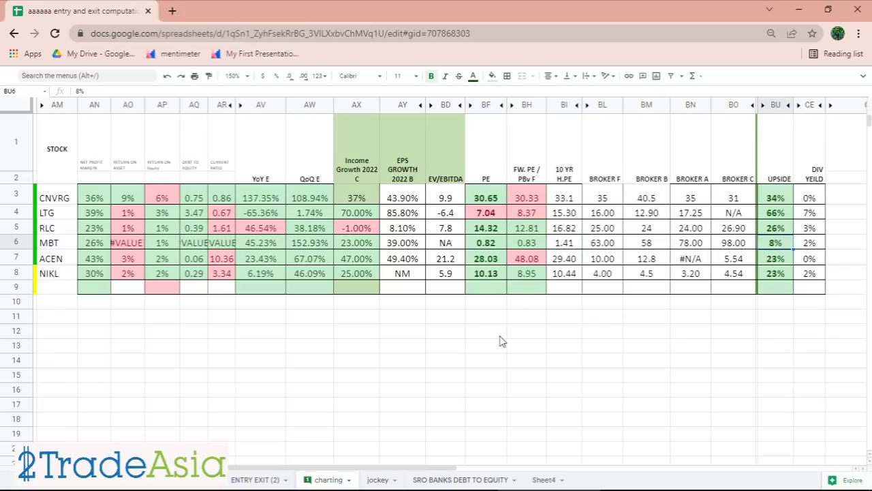
drag(486, 246, 528, 246)
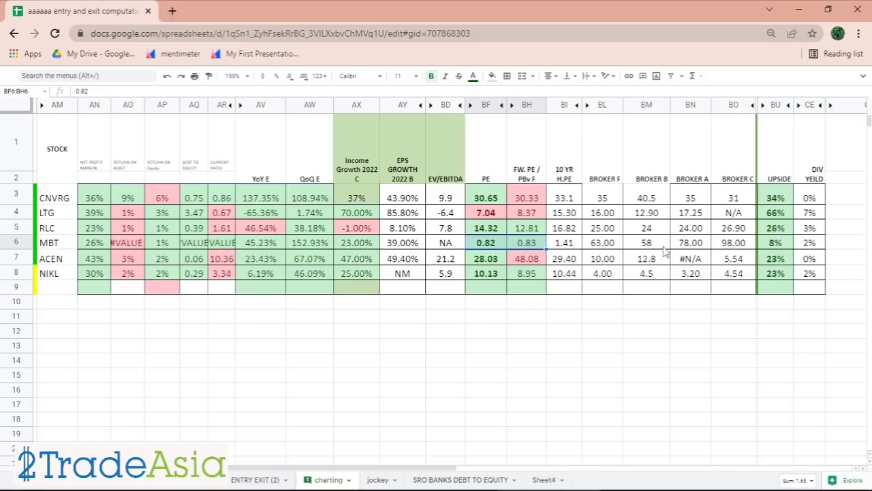
Review MBT's price targets from brokers F, C, B and A.
click(602, 243)
click(739, 241)
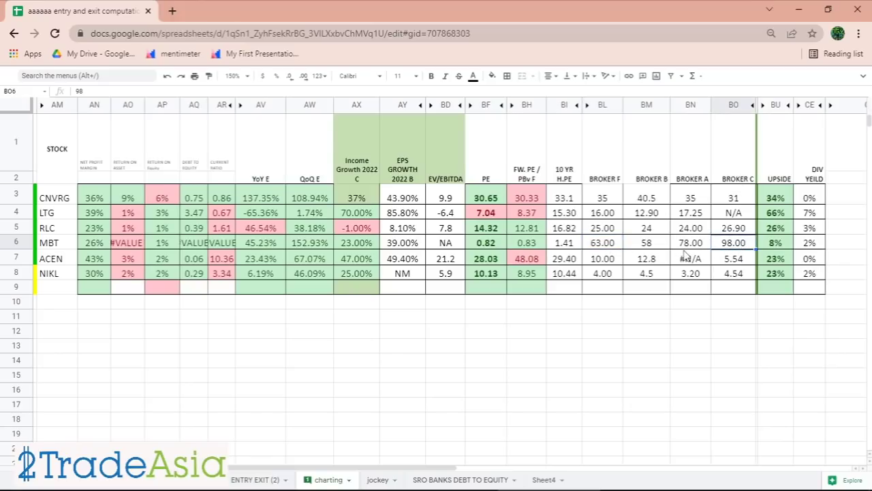
drag(646, 246, 692, 249)
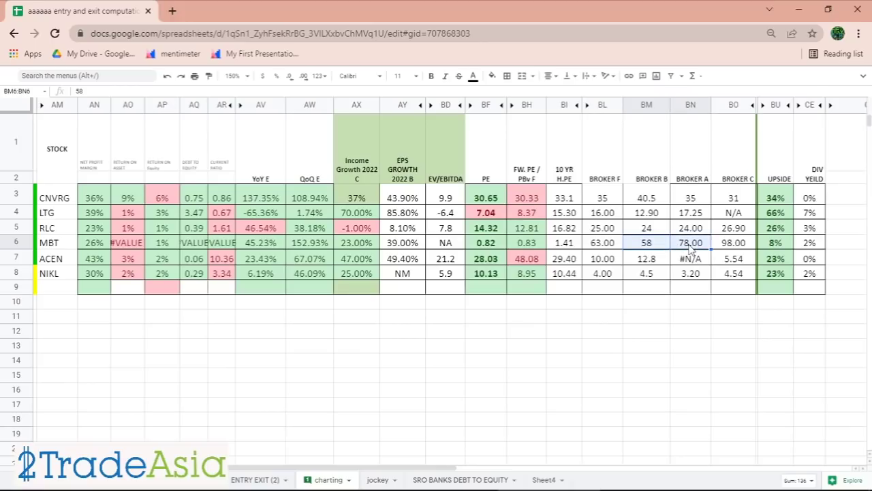
click(602, 244)
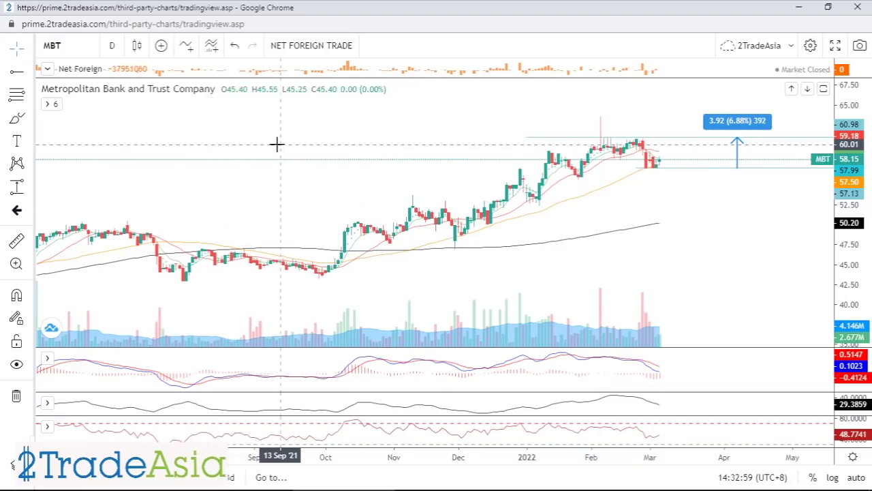
key(alt+Tab)
key(alt+Tab)
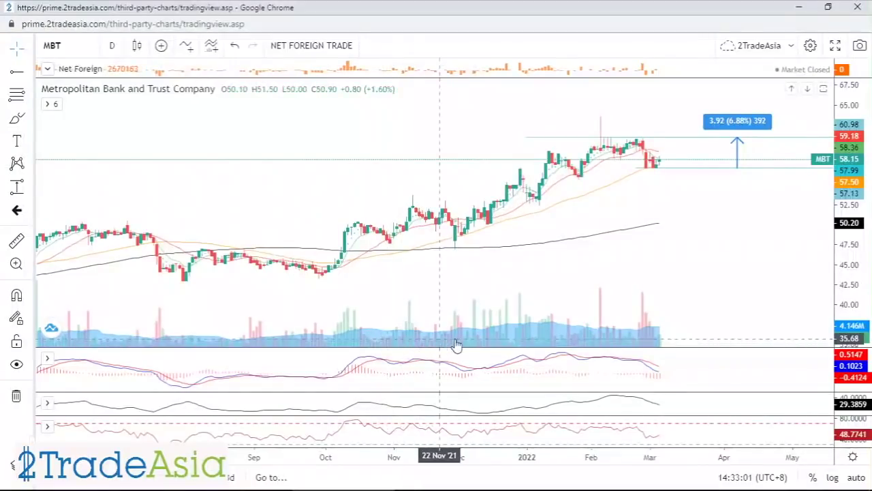
key(alt+Tab)
key(alt+Tab)
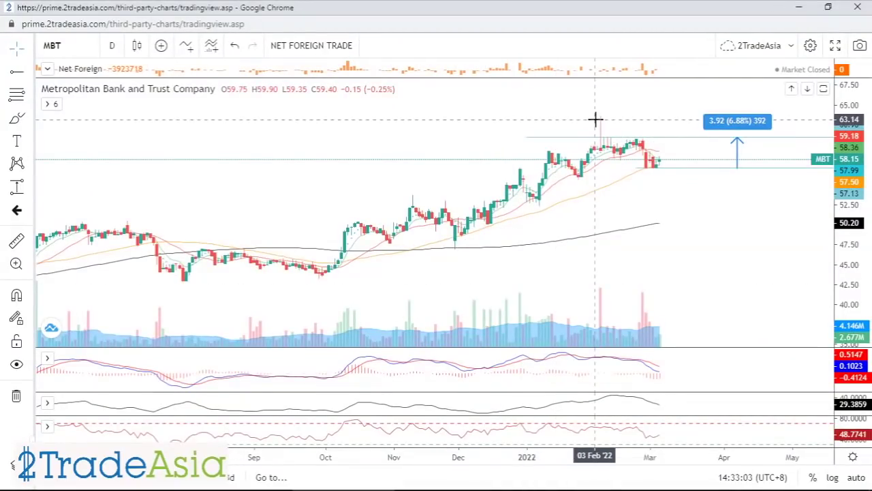
key(alt+Tab)
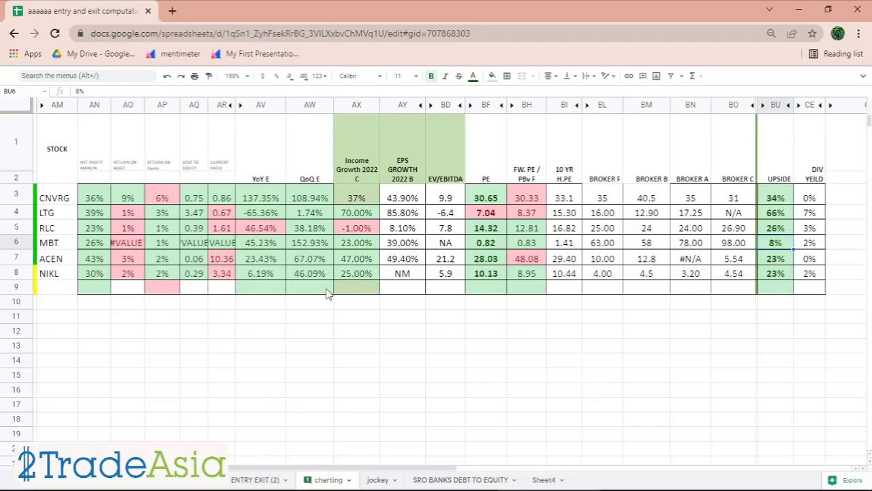
Switch back to the TradingView chart and load the ACEN symbol.
key(alt+Tab)
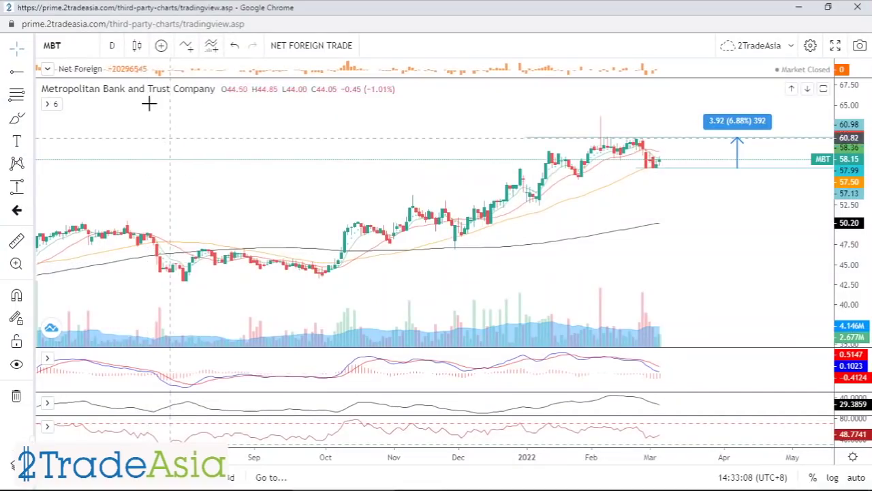
click(81, 49)
text(ACE)
key(Return)
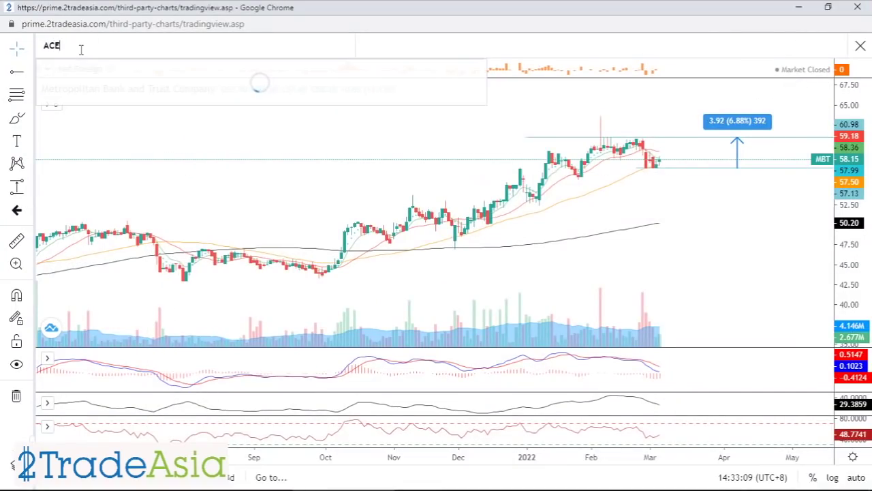
text(N)
key(Return)
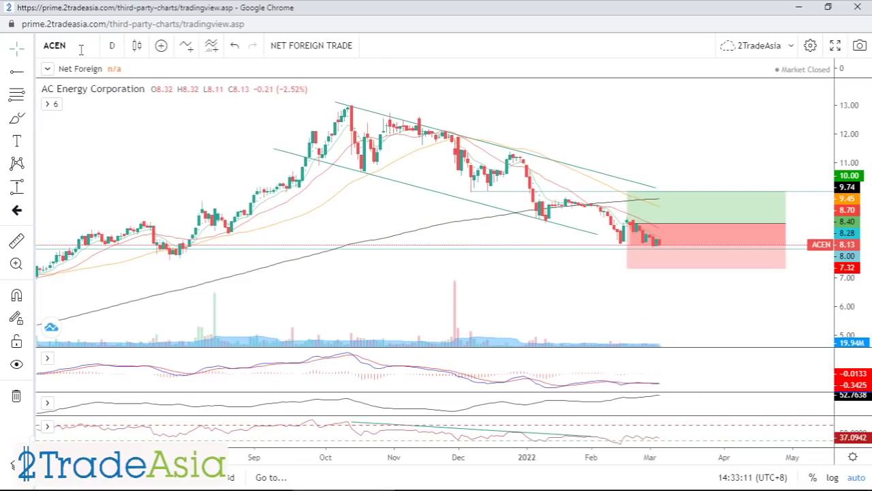
Delete the long-position drawing from the ACEN chart and extend the descending channel's lower line to about 7 April 2022.
click(631, 232)
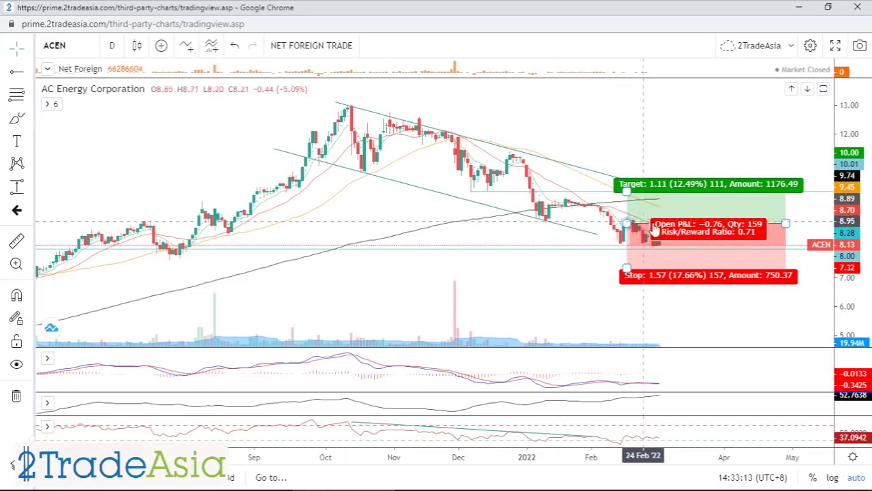
click(567, 81)
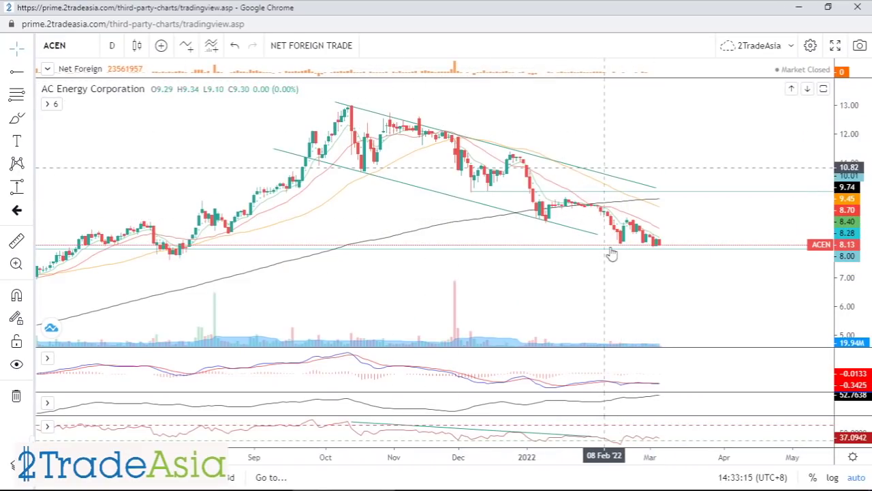
scroll(671, 304, down, 4)
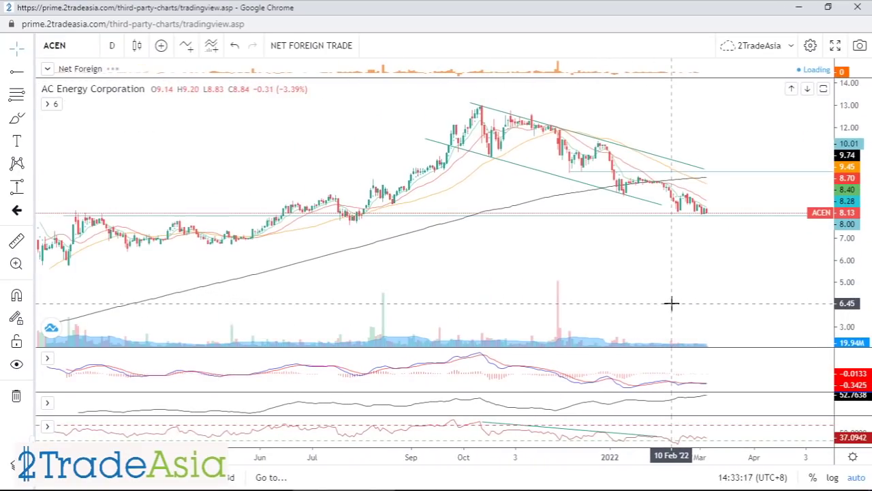
drag(662, 204, 766, 235)
click(627, 280)
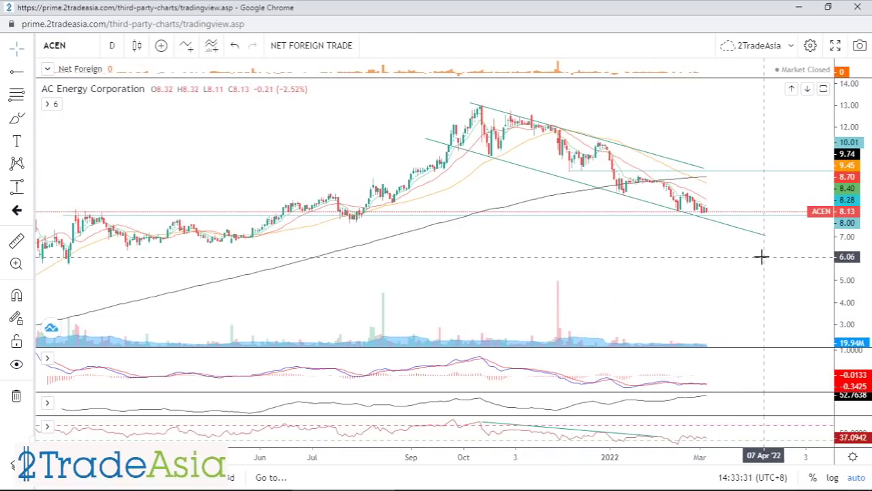
Draw a steeper descending trend line from about 9.52 on 8 February 2022 over the recent highs, ending just above the channel's lower line.
scroll(588, 276, up, 3)
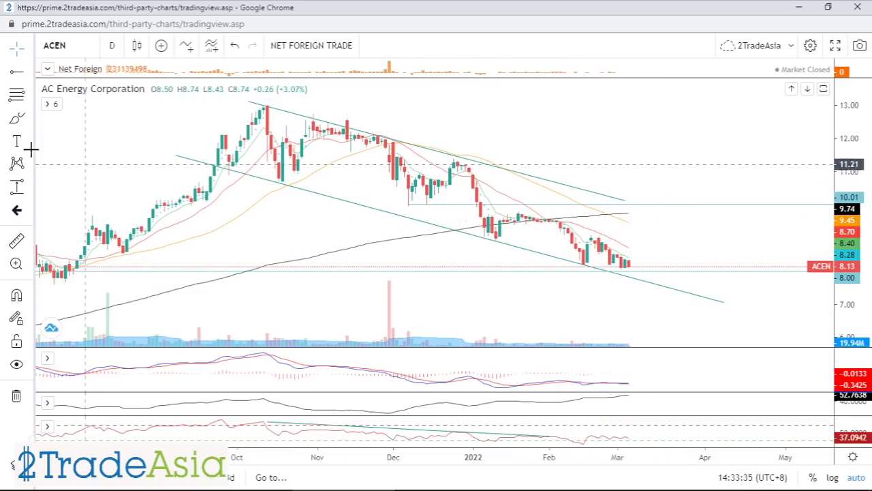
click(27, 73)
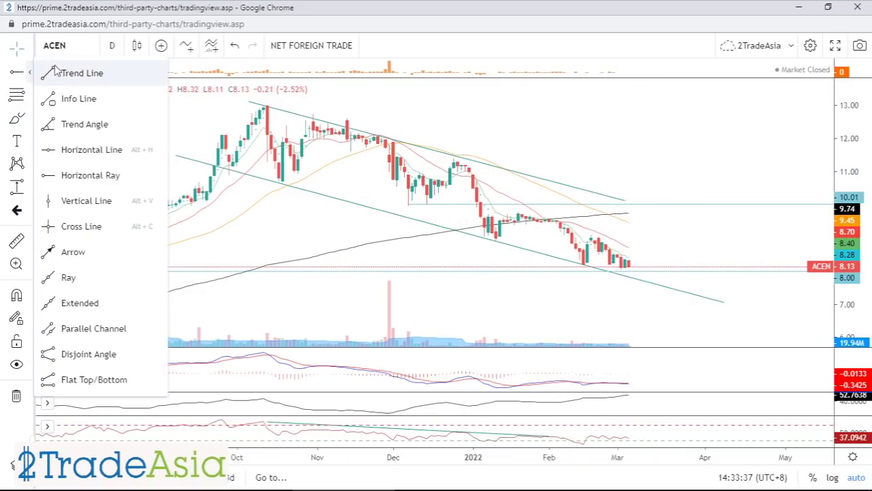
click(43, 72)
click(568, 225)
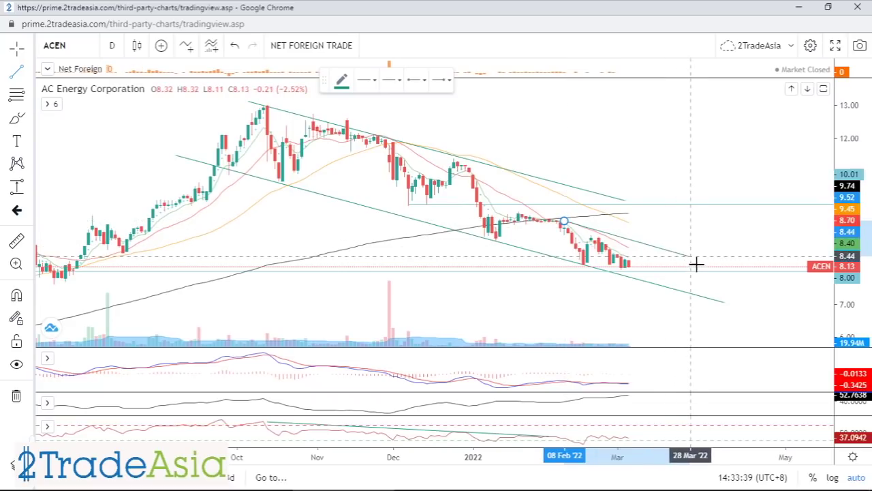
click(700, 286)
click(726, 249)
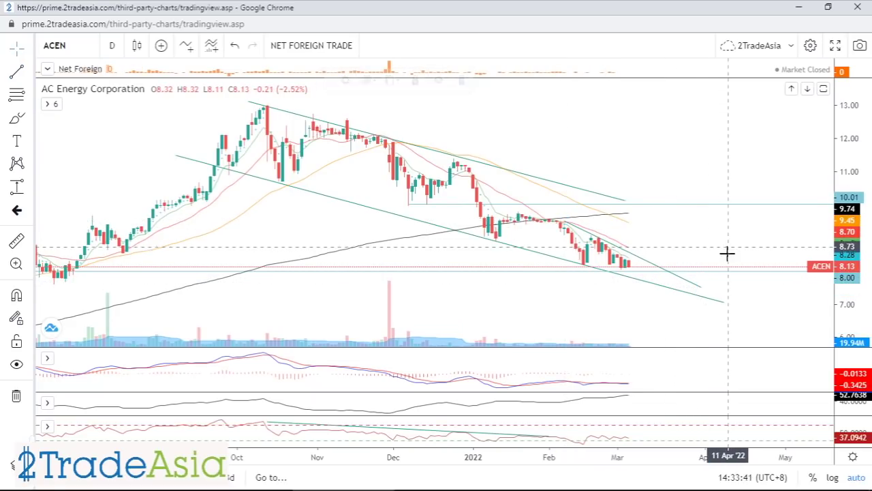
Add a horizontal ray at 6.70 from the March 2021 lows and move the 8.00 ray to 7.75, starting 29 March 2021.
scroll(625, 307, down, 2)
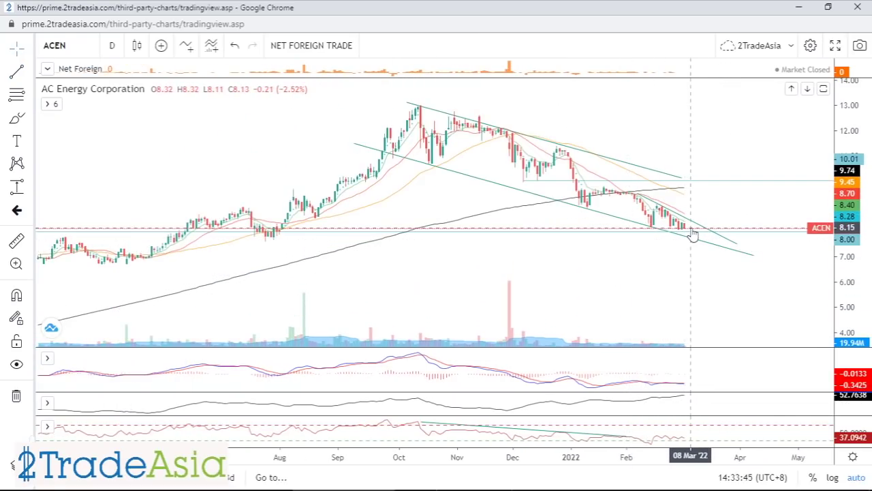
scroll(650, 293, down, 1)
scroll(650, 293, down, 4)
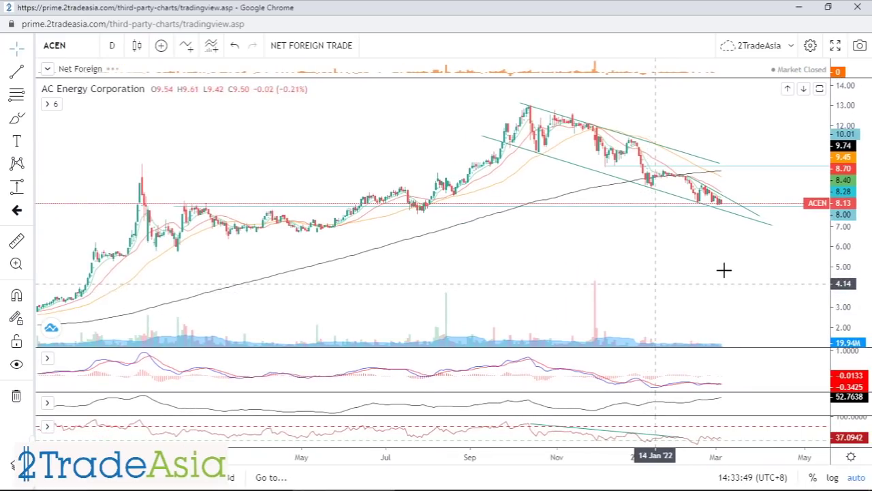
click(29, 74)
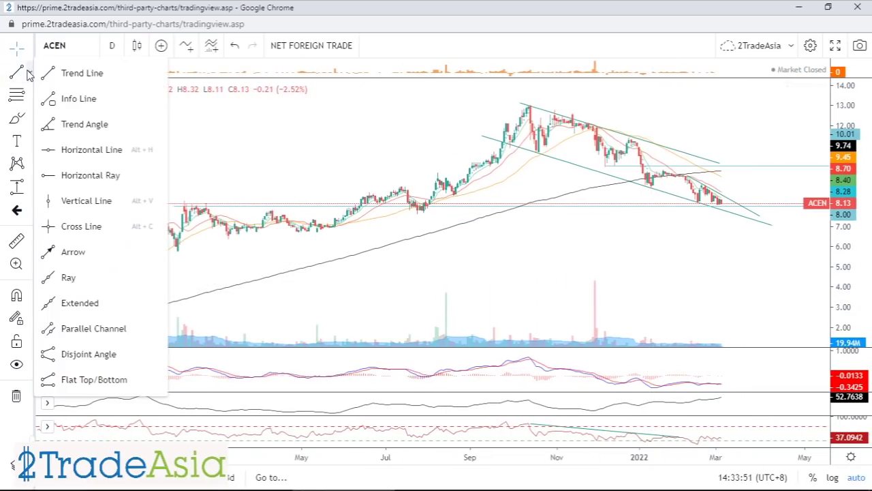
click(68, 175)
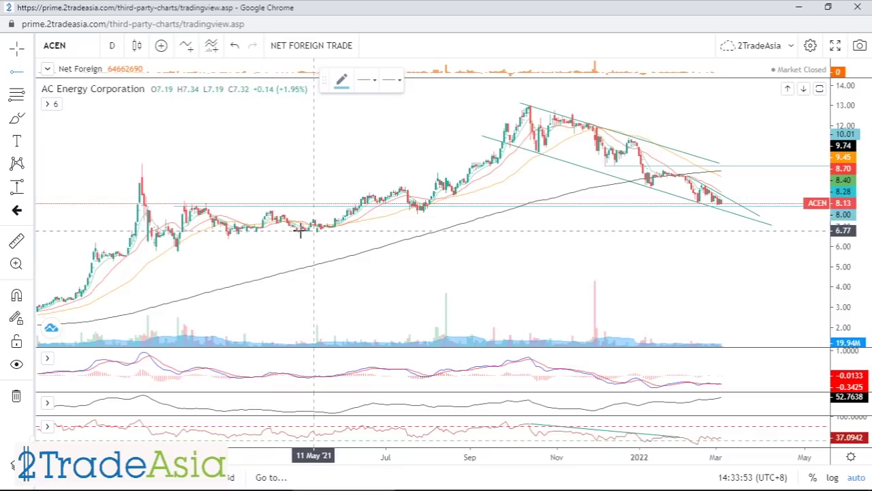
click(235, 232)
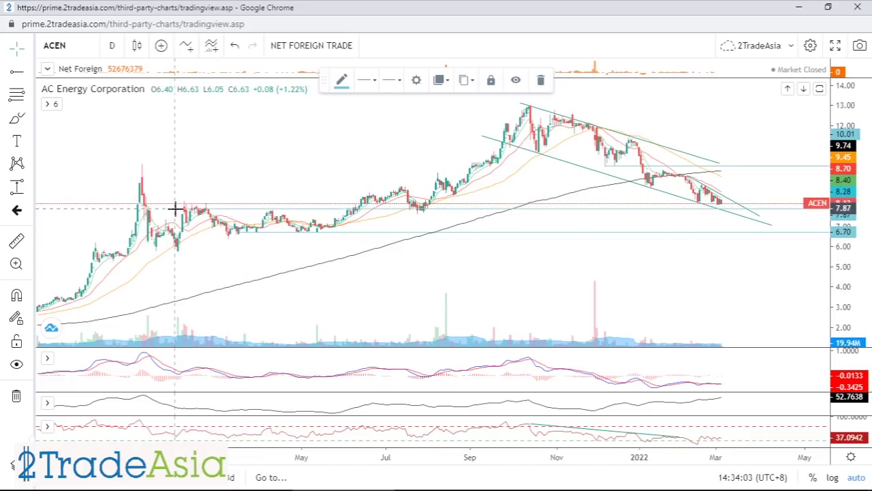
click(257, 211)
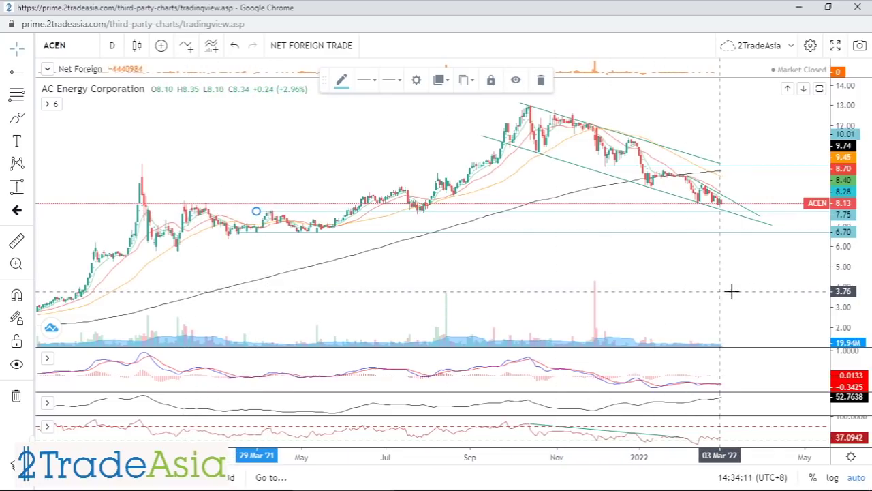
Draw a rectangle marking the support zone from about 8.16 down to 7.75, from early 2021 to 4 April 2022.
drag(845, 288, 844, 259)
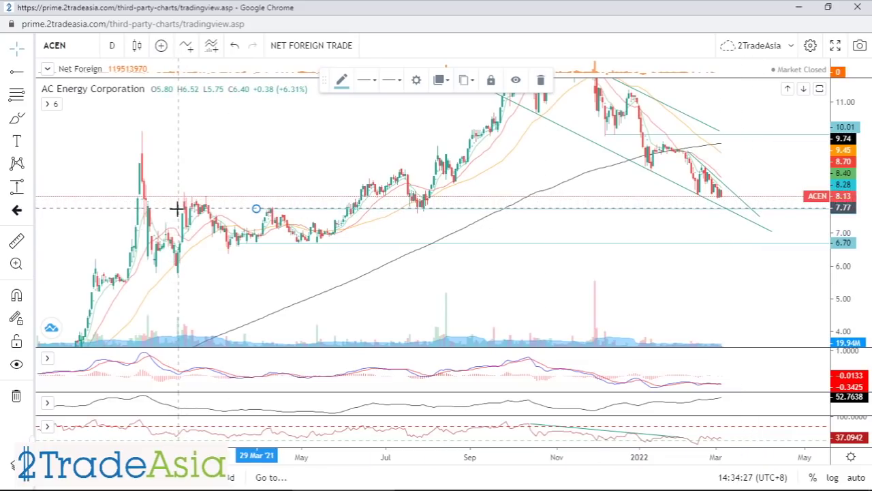
click(33, 121)
click(49, 144)
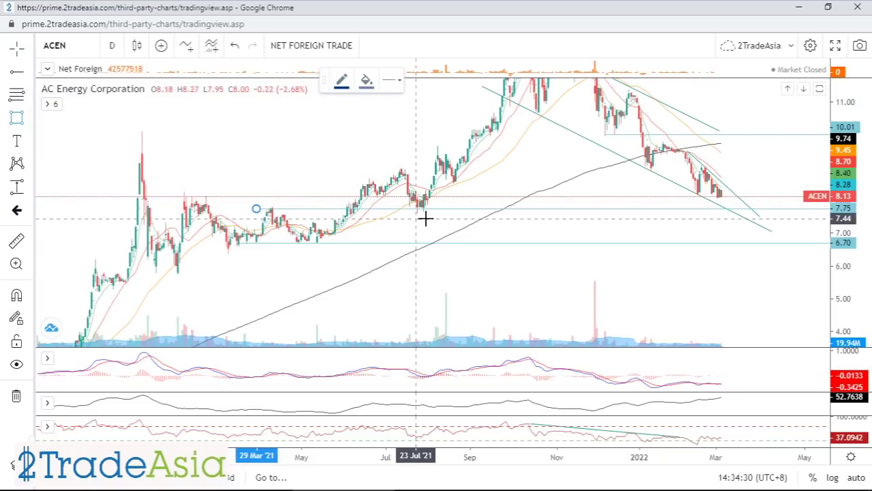
click(168, 195)
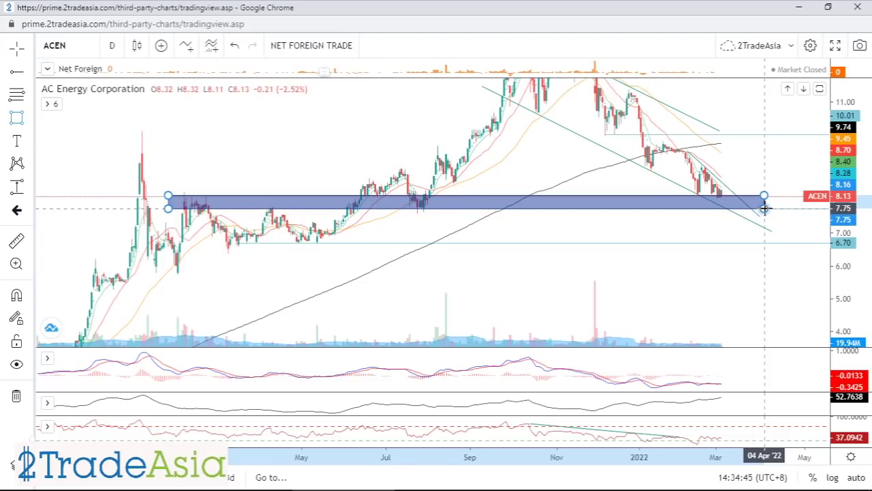
click(764, 209)
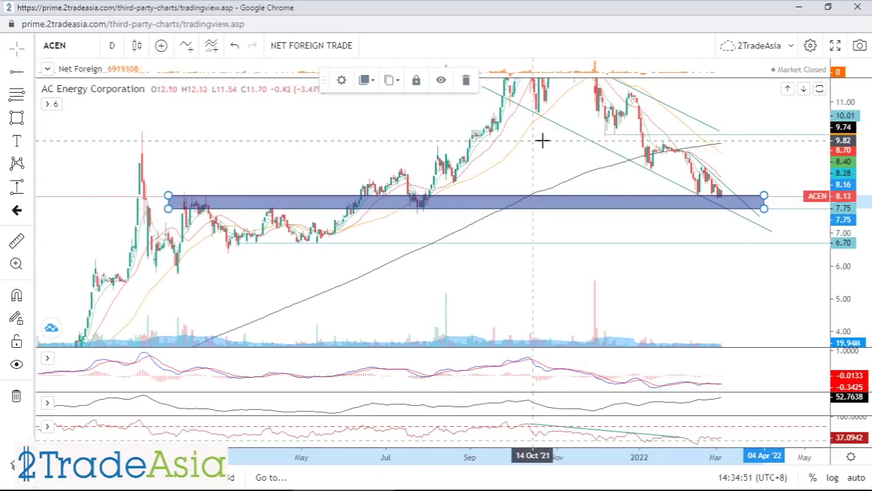
click(701, 289)
Measure the price range from the bottom of the support zone down to the 6.70 ray.
scroll(769, 251, down, 2)
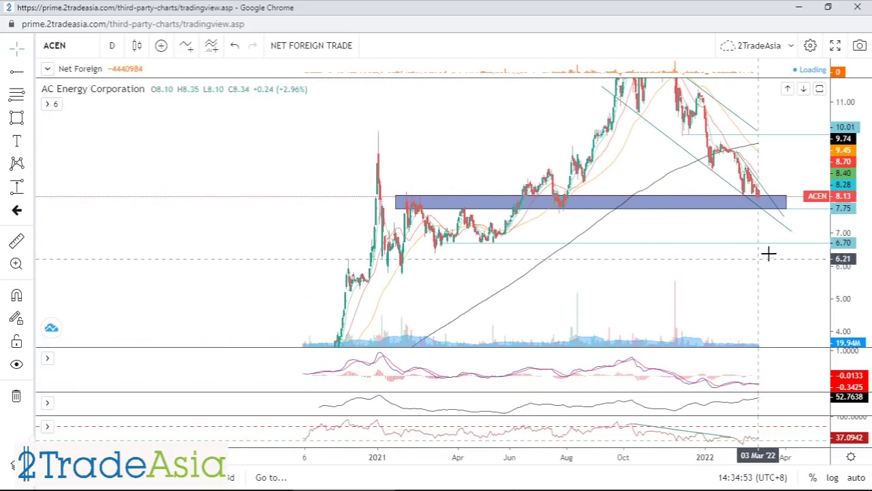
scroll(564, 259, down, 1)
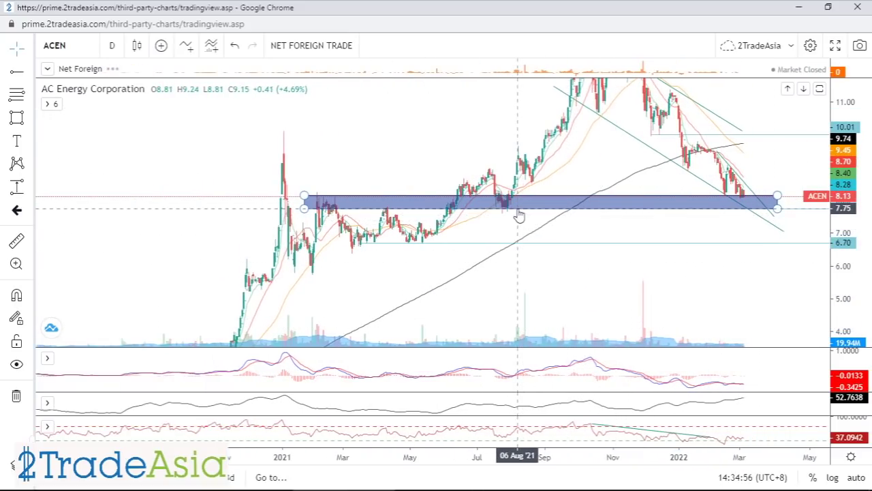
drag(685, 294, 639, 294)
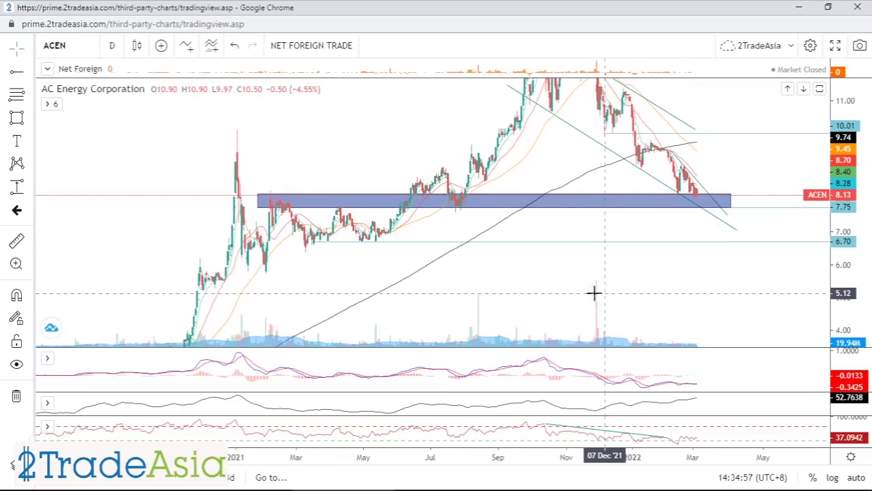
click(17, 186)
click(787, 230)
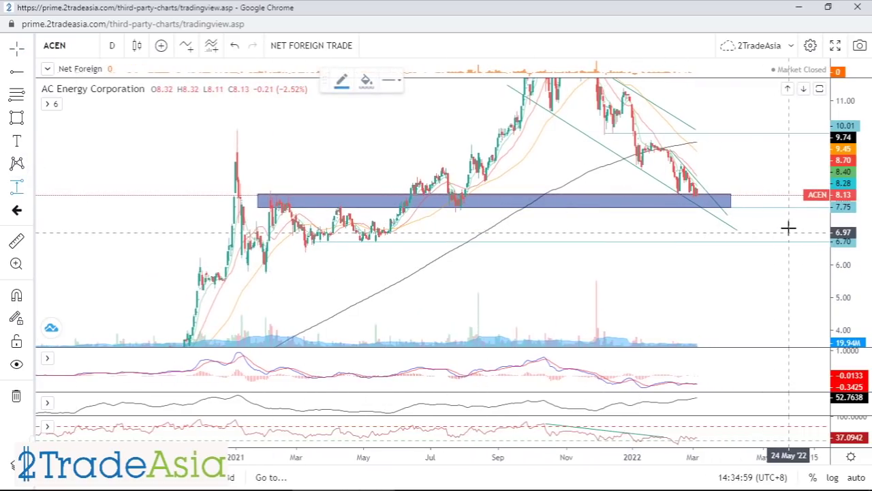
shift+click(759, 208)
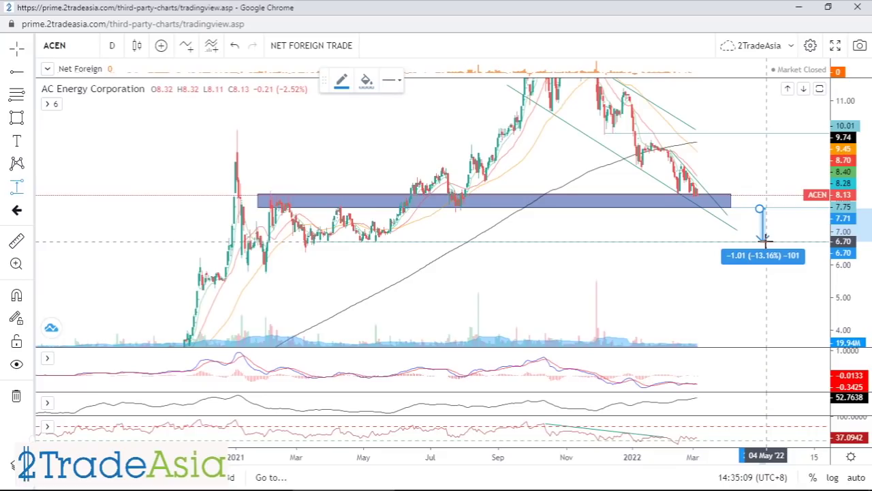
click(763, 238)
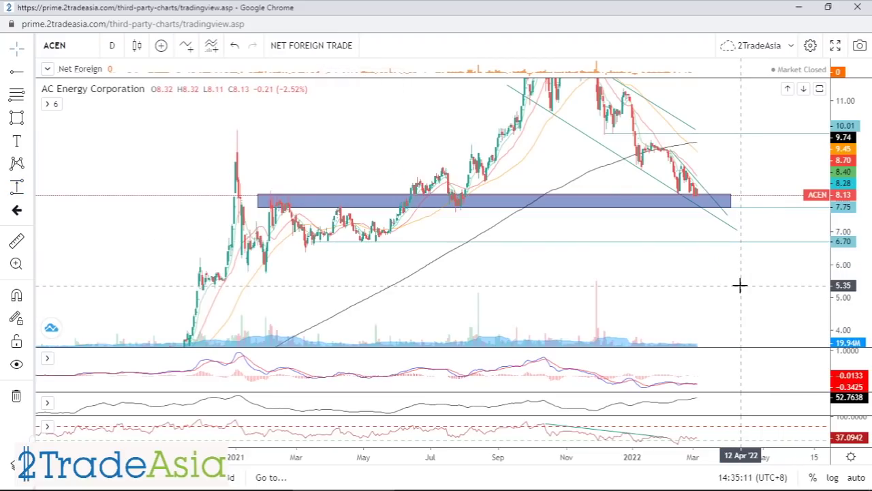
Measure the price range from the current price down to the bottom edge of the support zone.
scroll(740, 285, down, 2)
scroll(721, 225, down, 2)
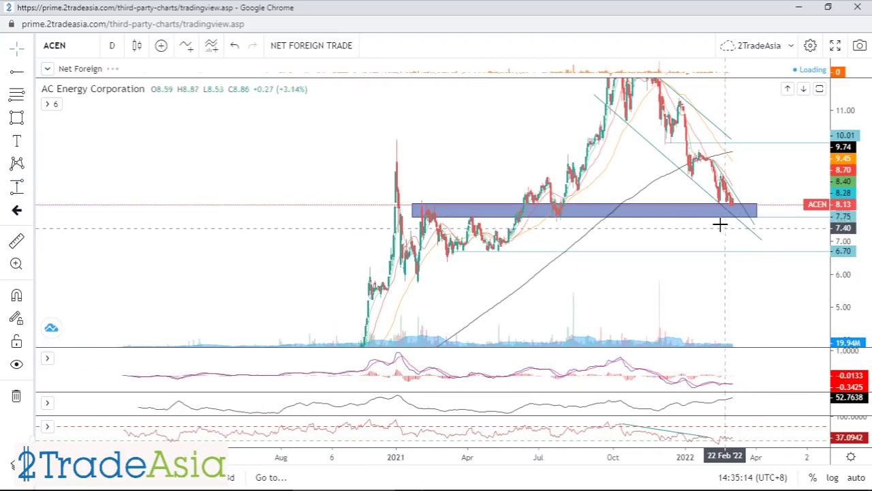
scroll(716, 282, up, 2)
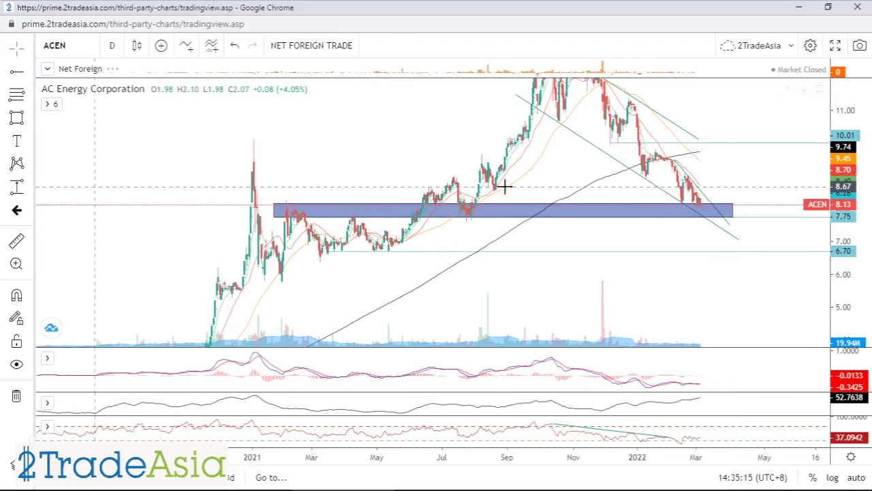
key(alt+h)
click(759, 204)
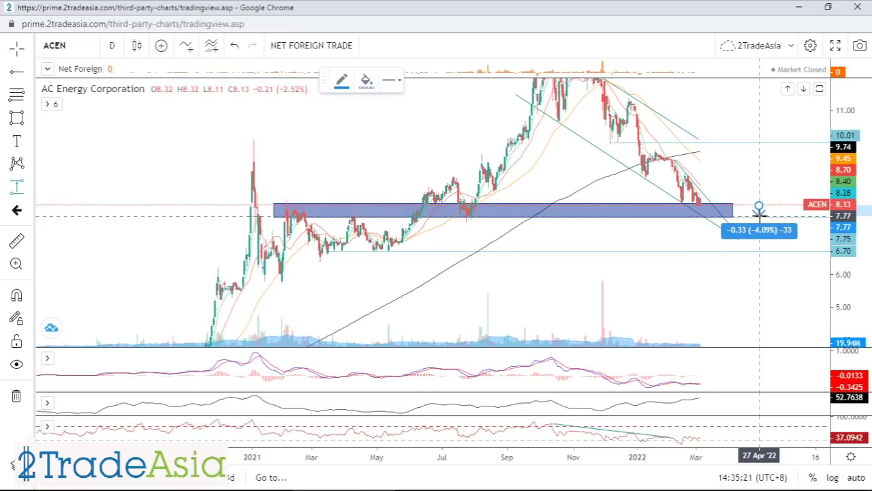
key(Escape)
Examine ACEN's recent price action and volume against the support zone, the channel lines and the 6.70 level.
scroll(761, 255, down, 4)
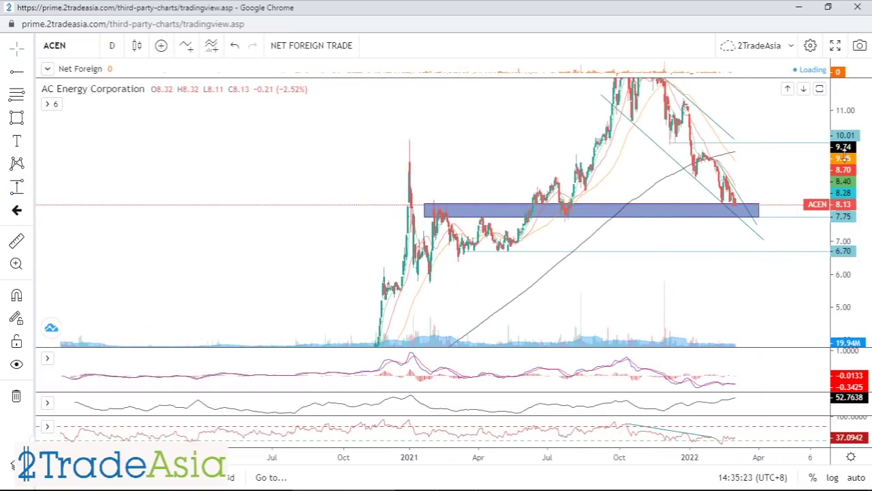
scroll(738, 302, up, 5)
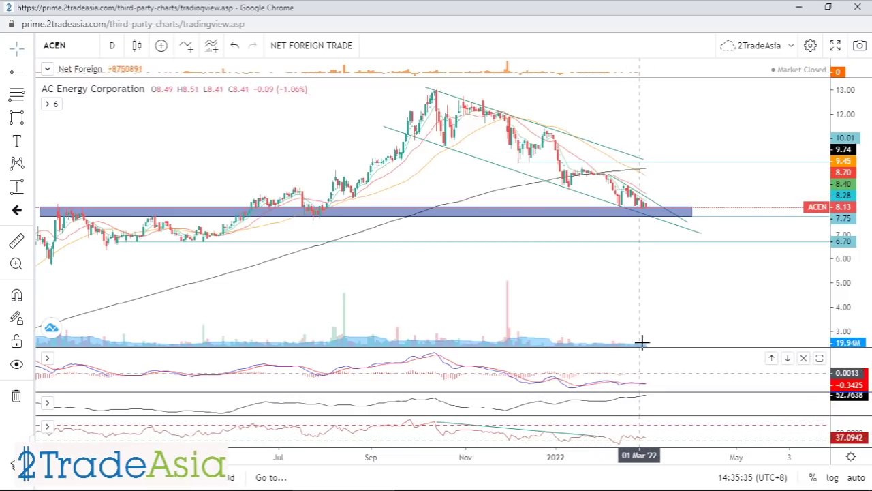
scroll(636, 321, down, 3)
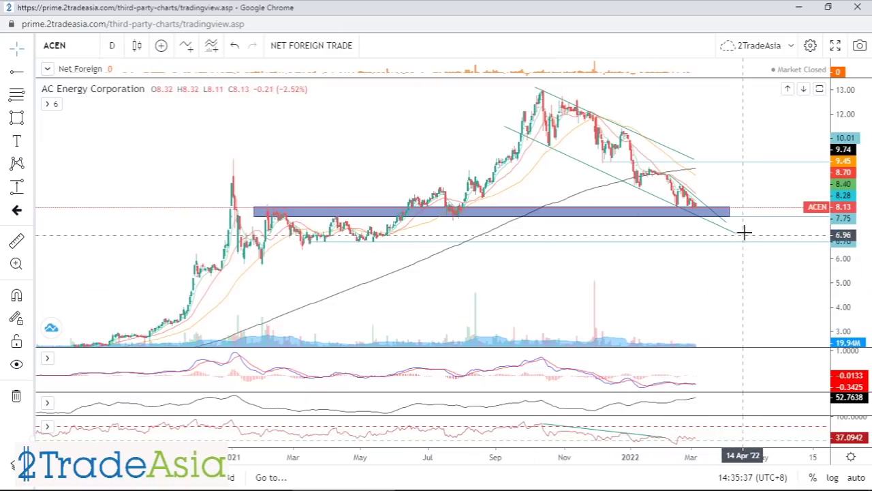
drag(839, 293, 844, 210)
scroll(724, 253, up, 2)
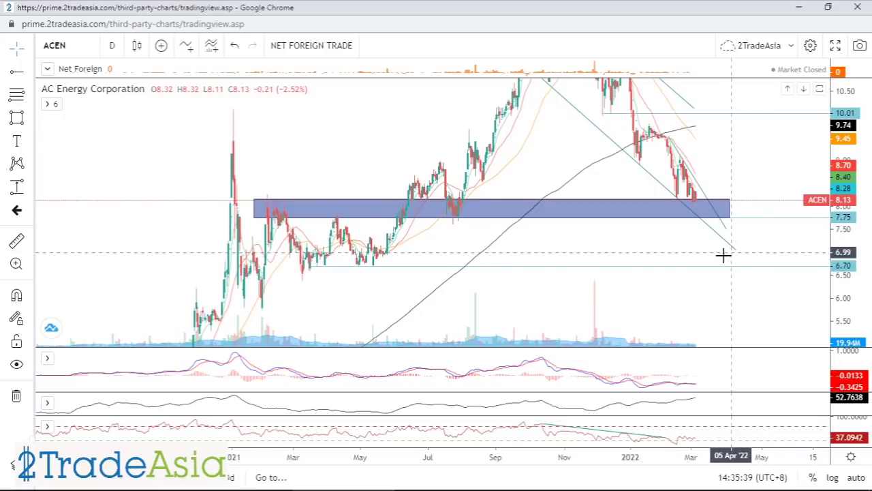
click(723, 205)
scroll(722, 197, up, 3)
click(794, 207)
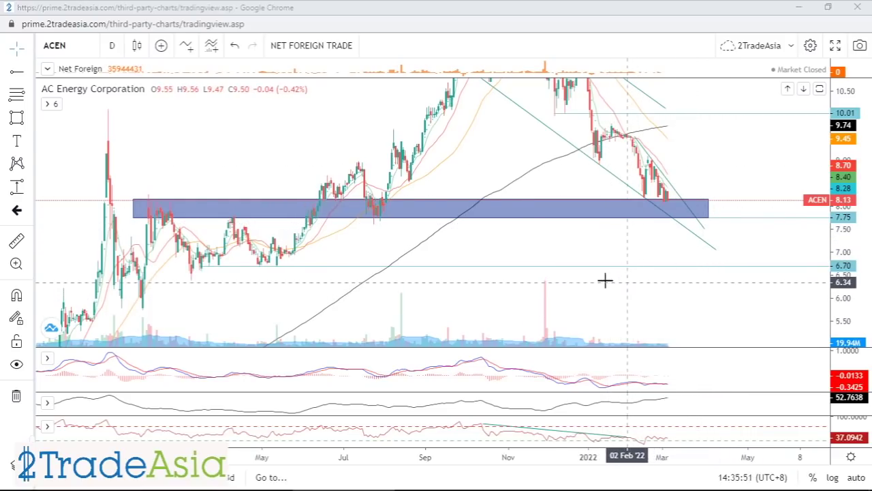
Switch to the Google Sheets stock table and review ACEN's figures from net profit margin through 2022 income and EPS growth.
key(alt+Tab)
click(343, 276)
click(129, 317)
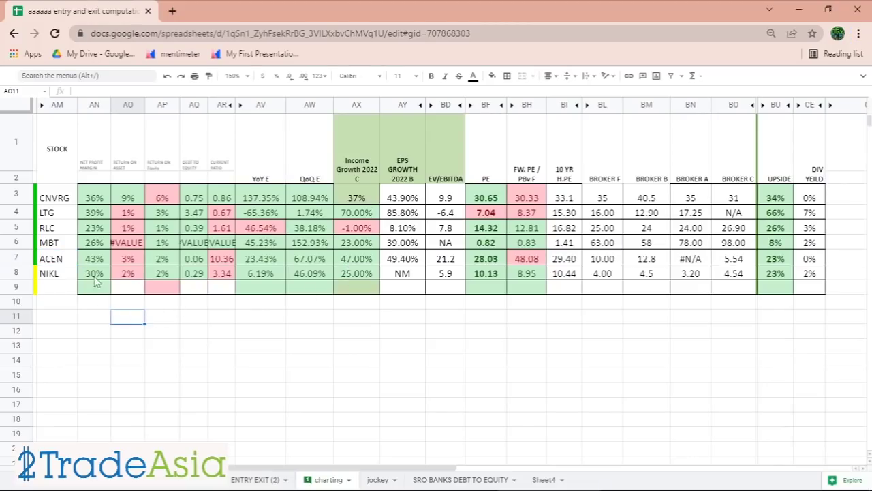
drag(94, 264, 399, 267)
click(354, 264)
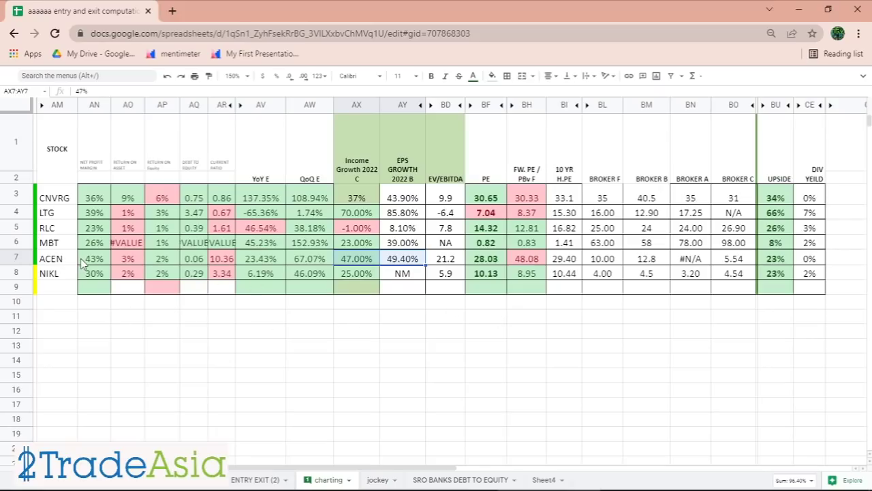
drag(93, 262, 403, 264)
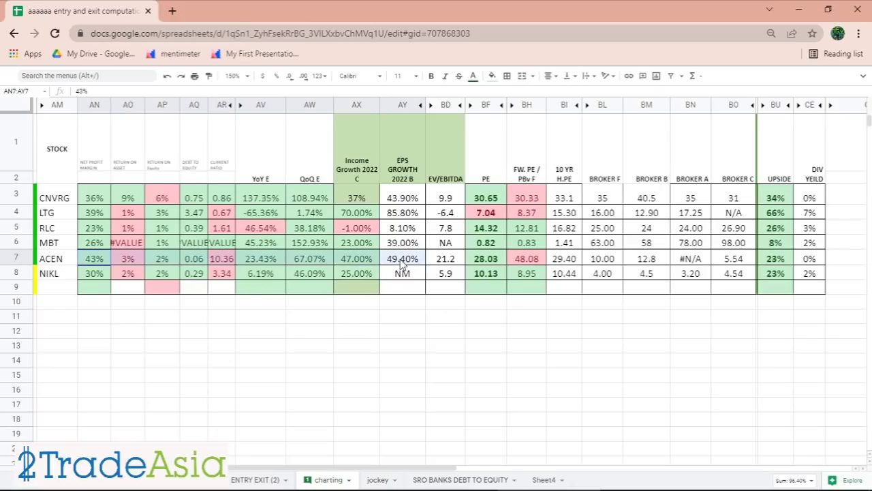
Review ACEN's PE, Broker F target price and upside in the stock table.
click(491, 262)
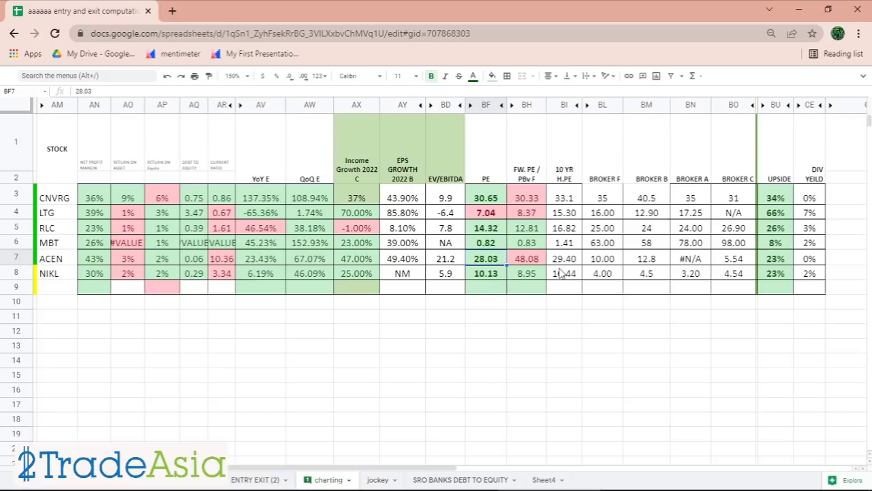
click(601, 262)
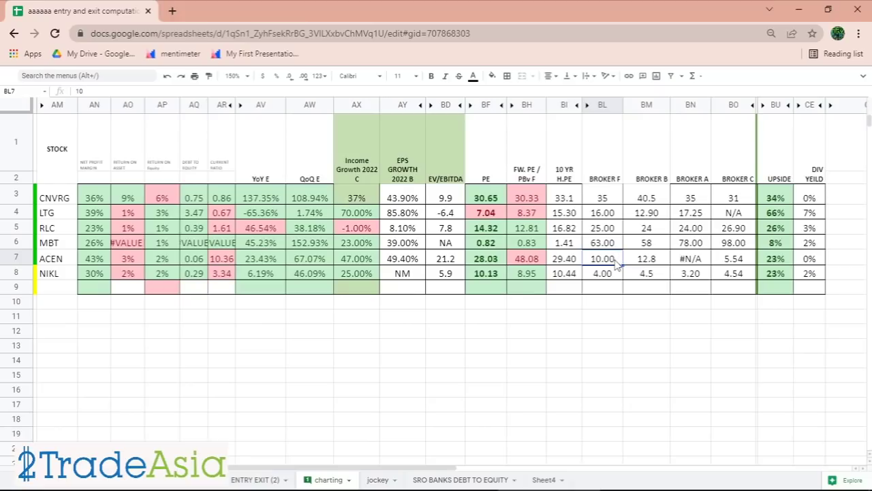
click(782, 263)
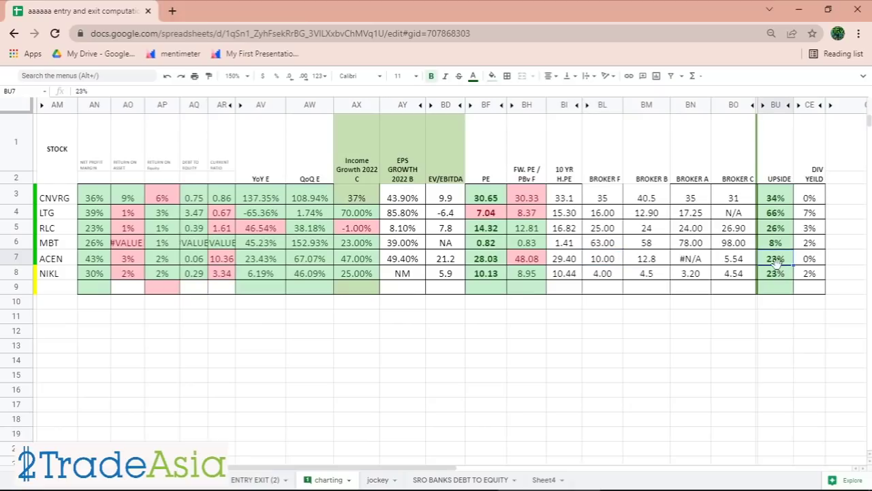
Switch to the ACEN chart and measure the price range from the current price up to the 10.01 ray.
key(alt+Tab)
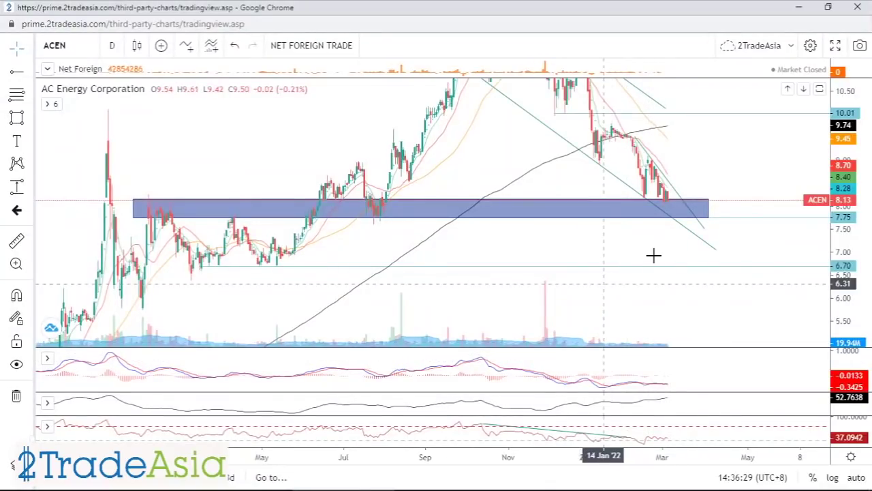
key(alt+Tab)
key(alt+Tab)
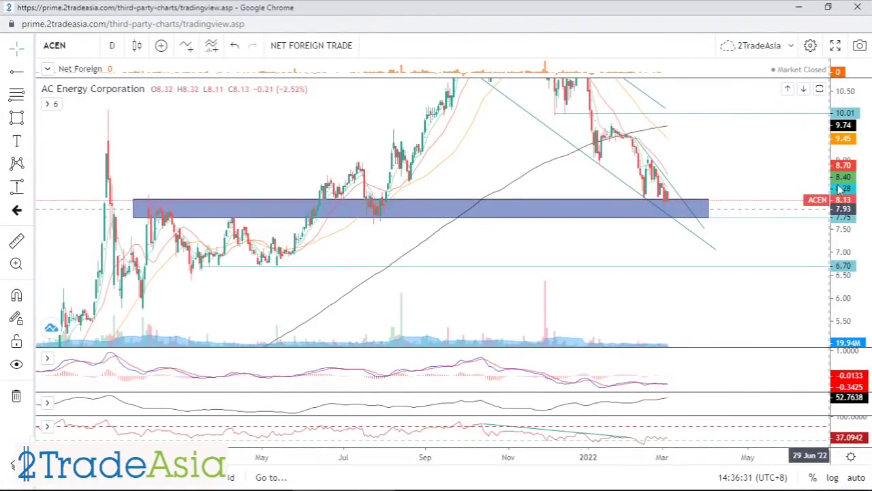
drag(752, 218, 747, 226)
click(17, 186)
click(762, 210)
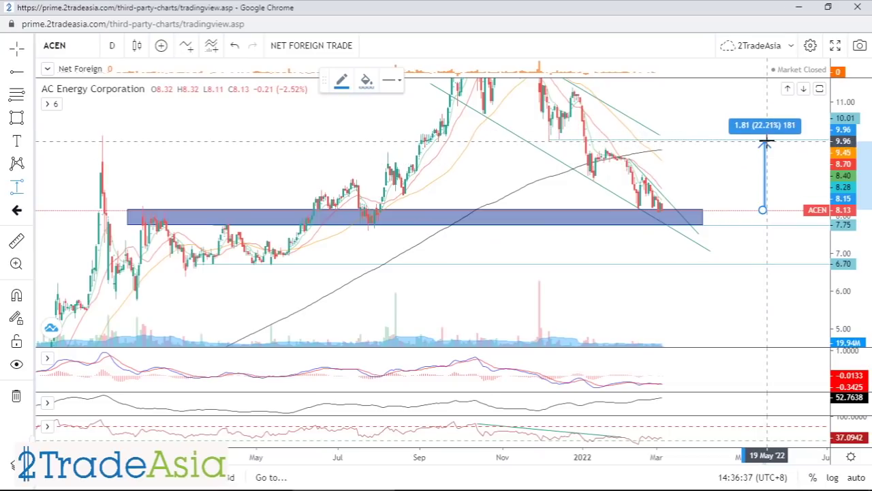
click(760, 221)
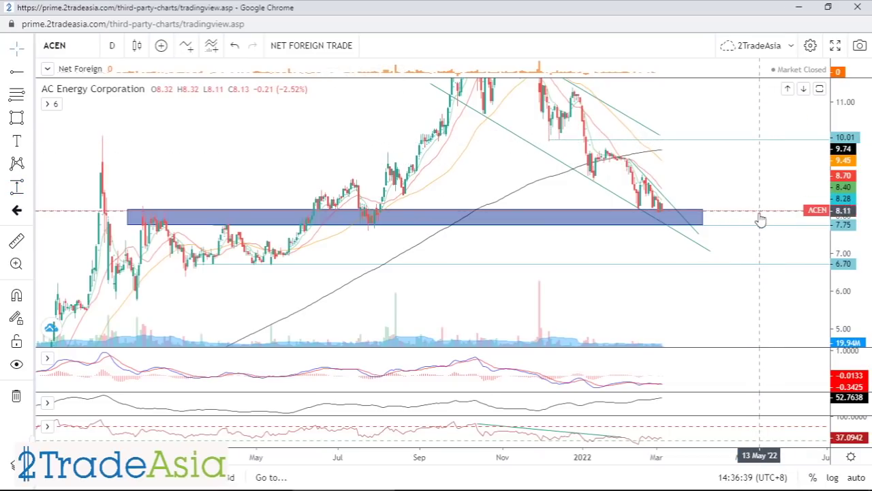
Measure the price range from the bottom edge of the ACEN support zone up to the 10.01 ray.
click(16, 186)
click(736, 225)
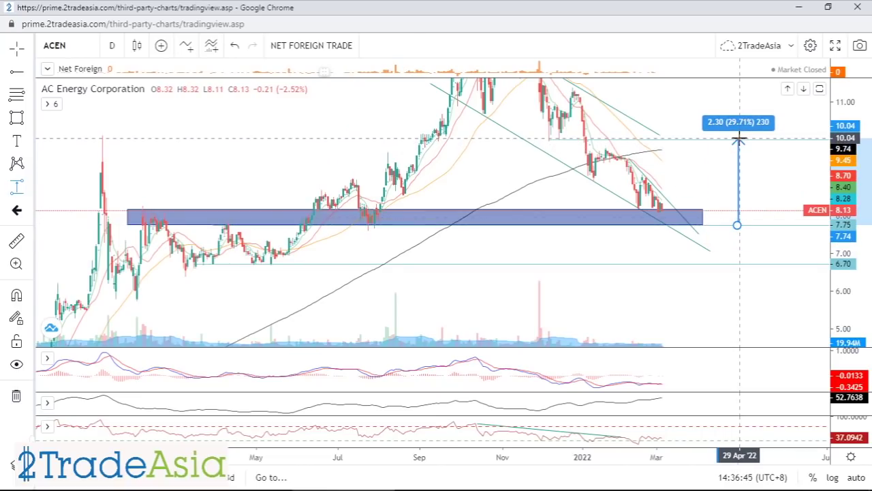
click(739, 139)
scroll(763, 266, down, 3)
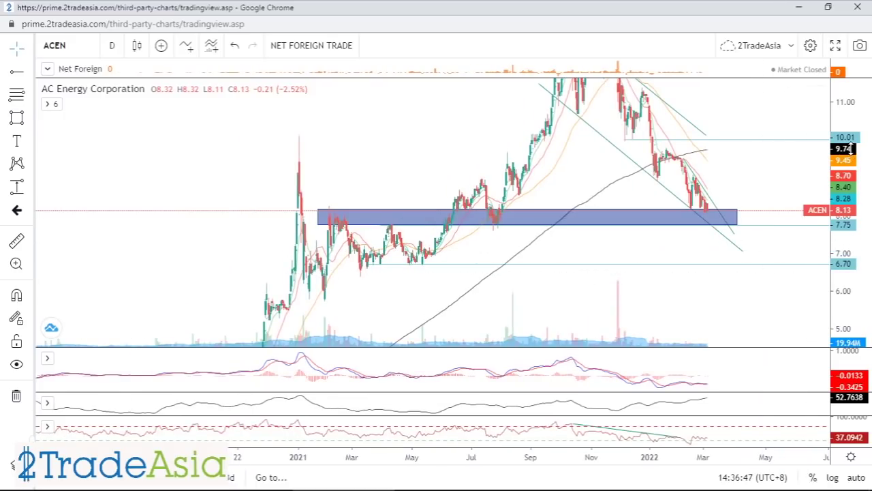
scroll(777, 292, up, 2)
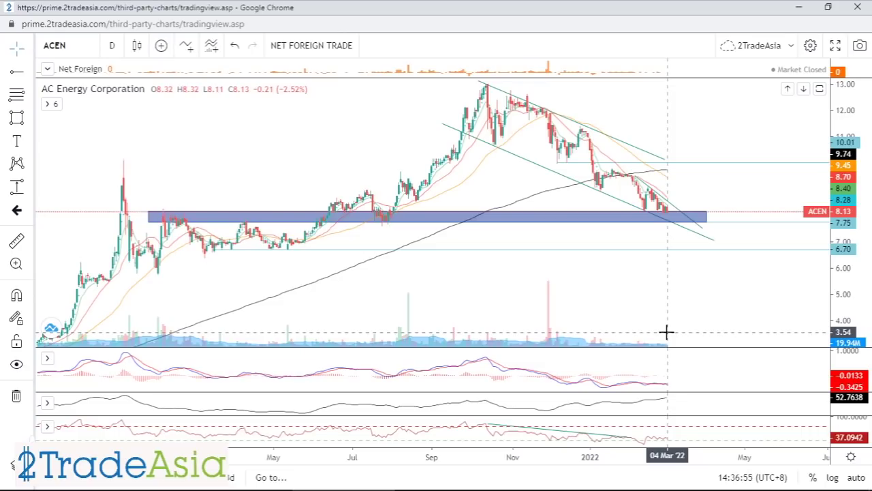
Switch to the Google Sheets stock table and review ACEN's dividend yield, net profit margin and return on asset.
key(alt+Tab)
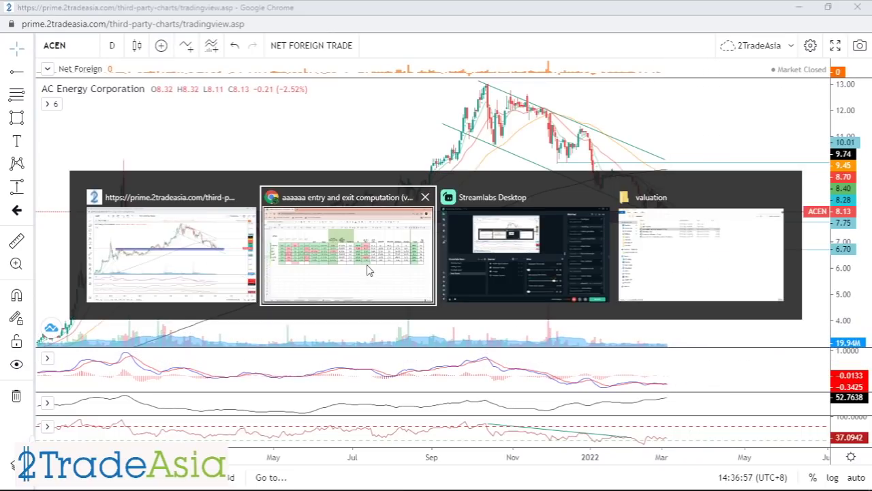
click(355, 289)
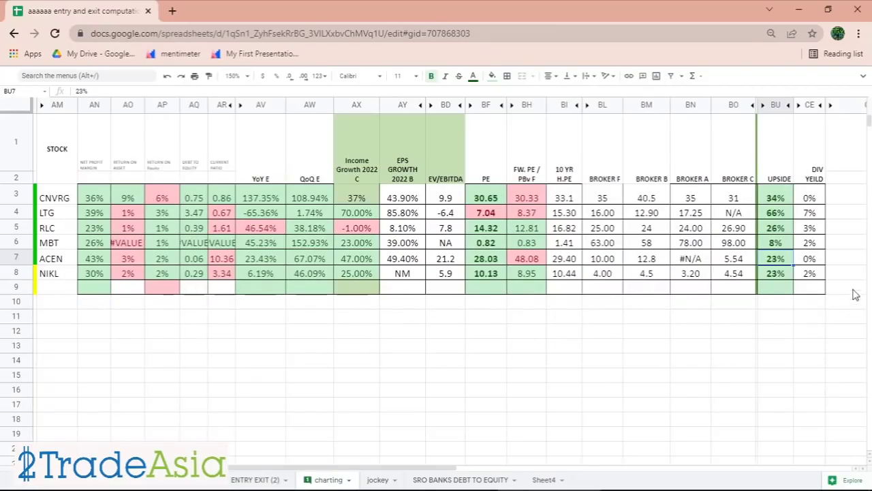
click(807, 258)
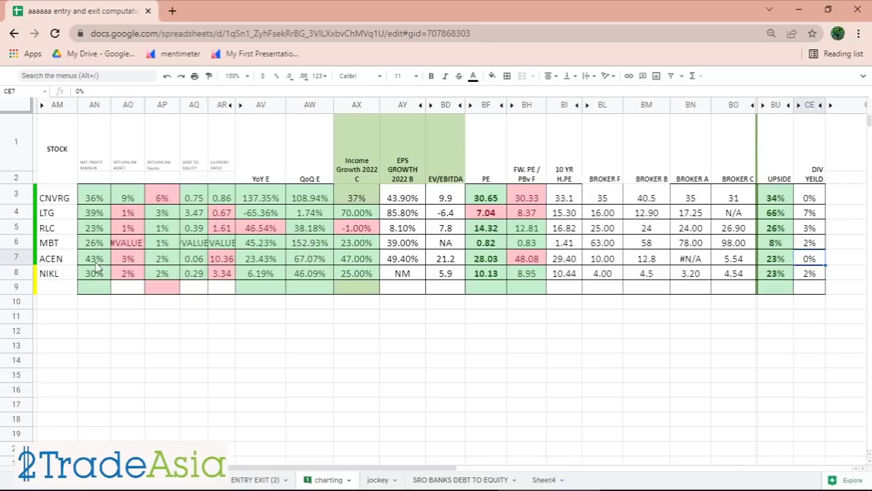
drag(96, 268, 148, 261)
click(176, 366)
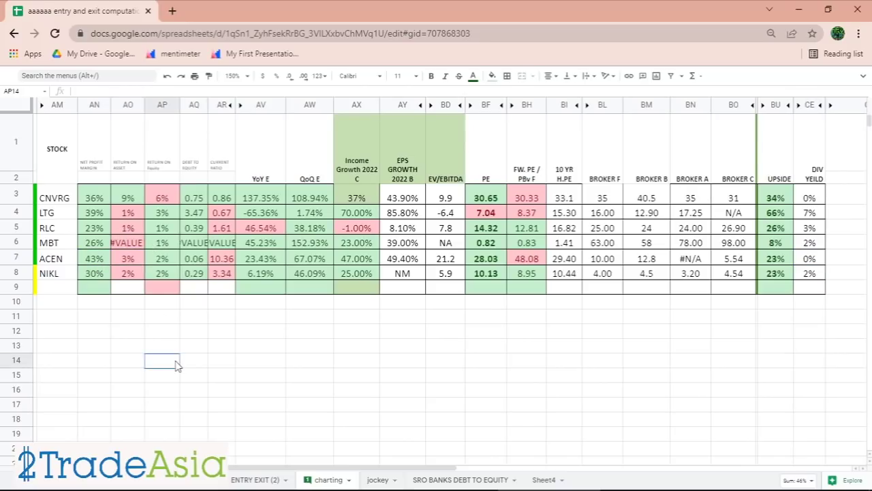
Switch to the TradingView chart window and load the NIKL chart.
click(75, 274)
key(alt+Tab)
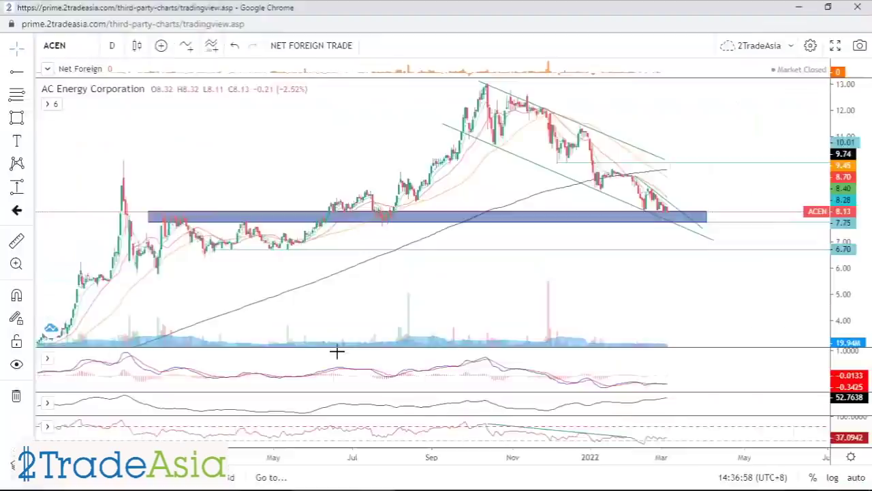
text(NIKL)
key(Return)
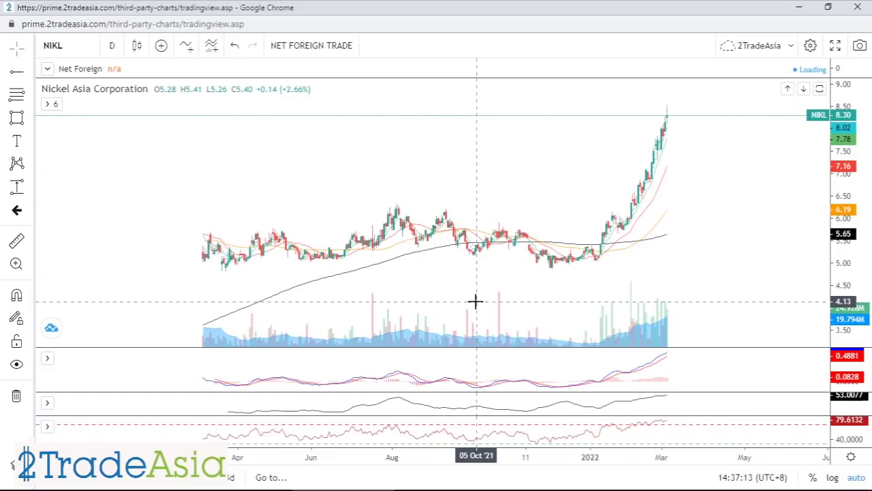
Examine NIKL's price history from 2020 through the rally in early 2022.
scroll(634, 231, down, 2)
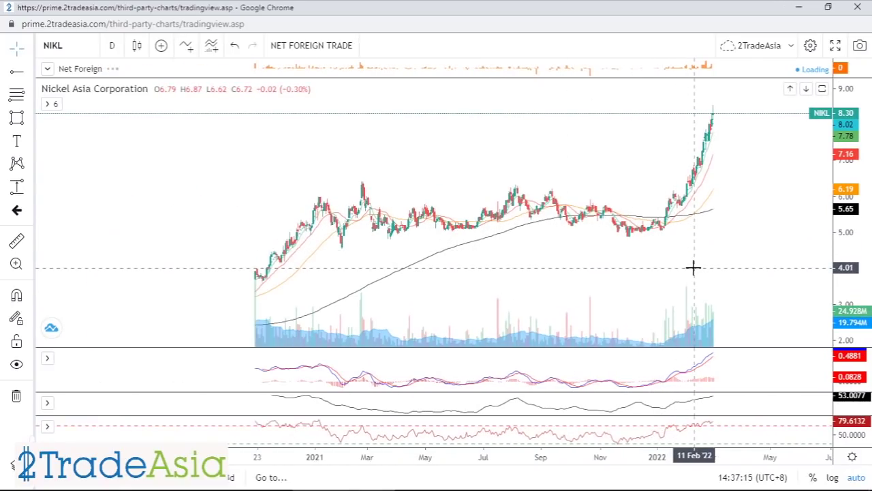
scroll(708, 284, down, 2)
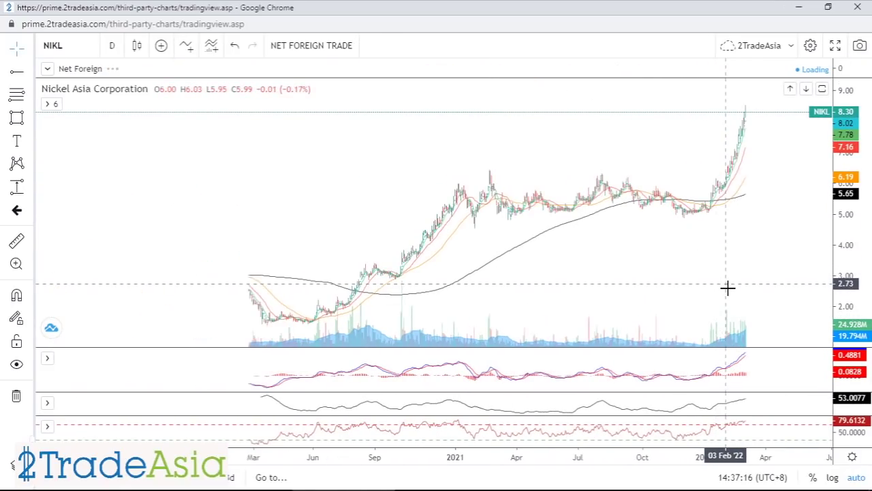
scroll(727, 288, up, 2)
drag(866, 198, 867, 223)
scroll(768, 255, down, 2)
scroll(767, 255, up, 2)
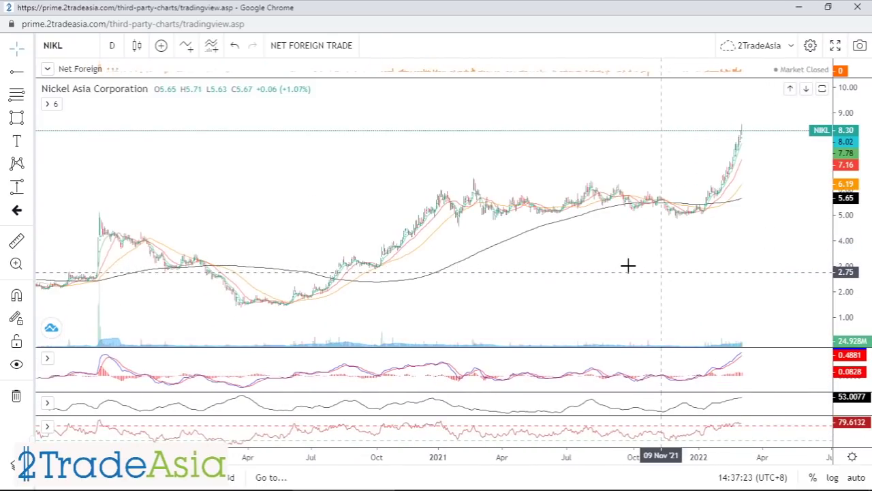
scroll(633, 300, down, 1)
scroll(633, 300, up, 1)
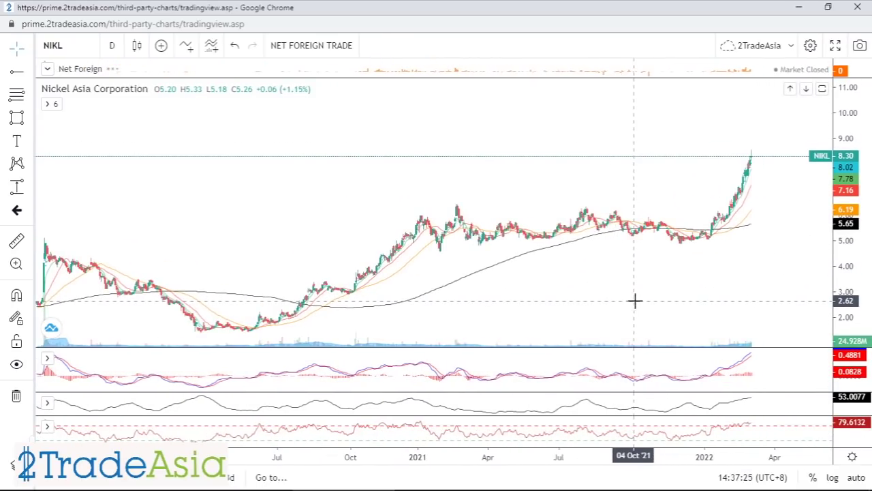
drag(593, 292, 621, 286)
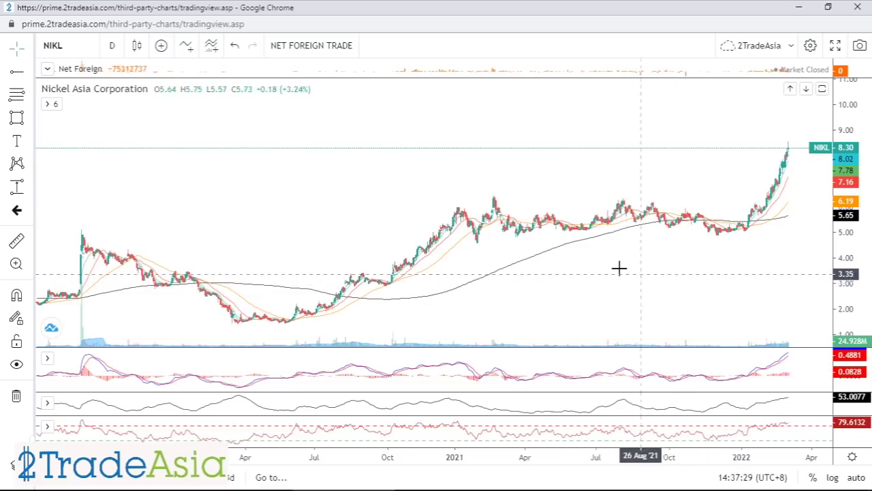
Measure the price range from the 2021 highs at about 6.37 up to NIKL's current price.
click(19, 187)
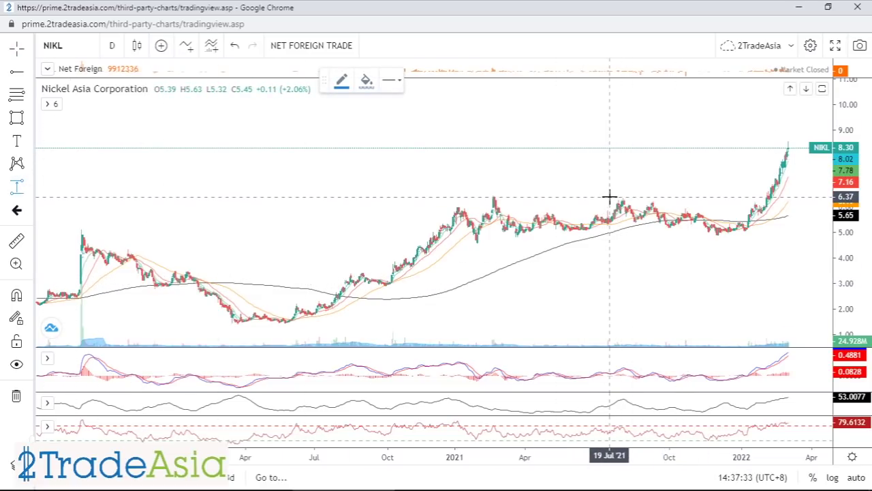
click(609, 197)
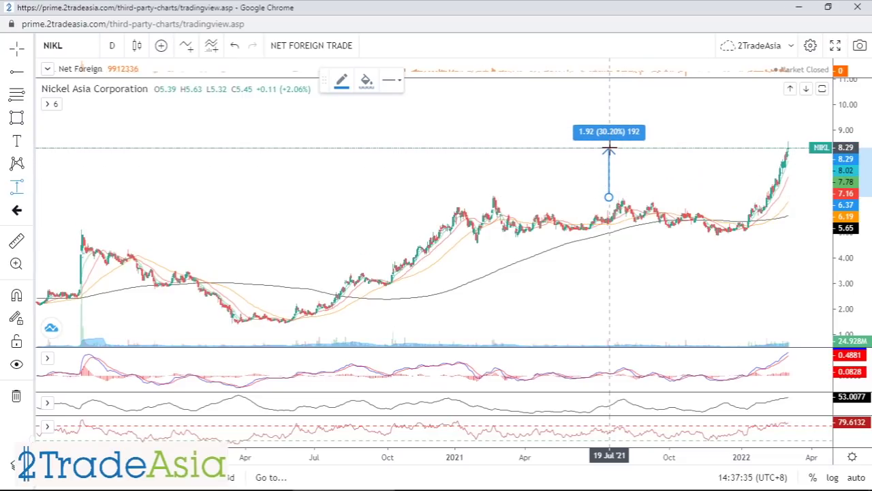
click(609, 149)
scroll(655, 281, up, 3)
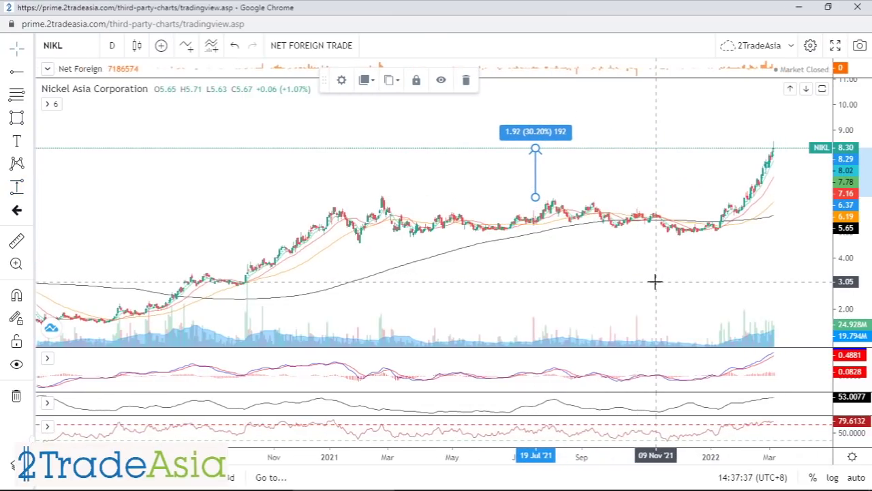
click(652, 281)
Draw a horizontal ray at about 6.39 along the 2021 highs, starting in early July 2021.
scroll(644, 286, up, 2)
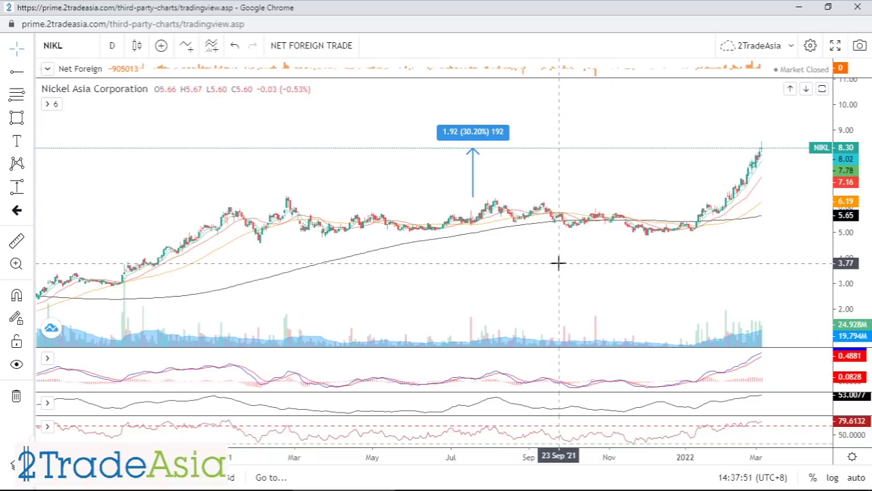
click(14, 77)
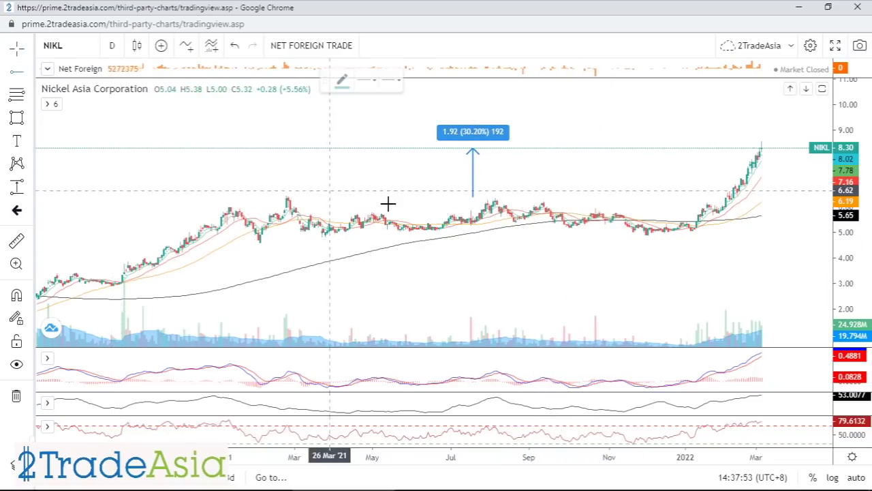
click(456, 196)
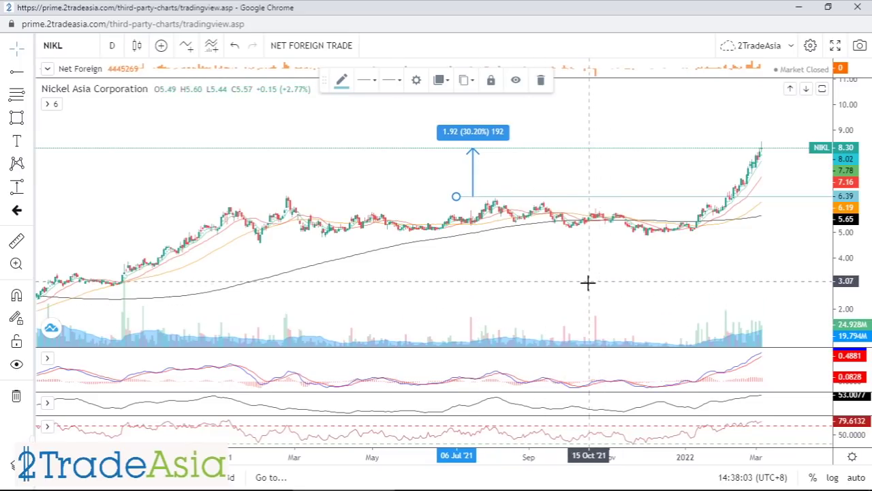
Measure the price range from the 6.39 ray up to NIKL's current price, and shorten it to span about 7.54 to 8.24.
scroll(708, 245, up, 5)
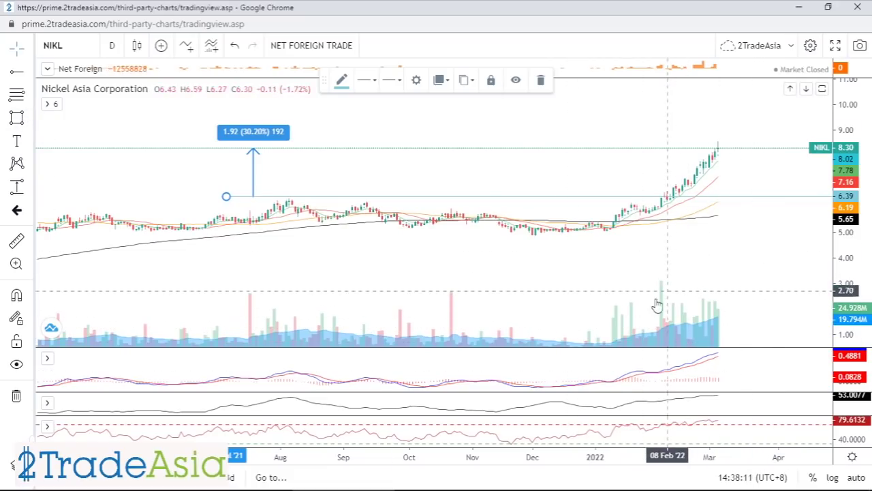
scroll(736, 248, up, 3)
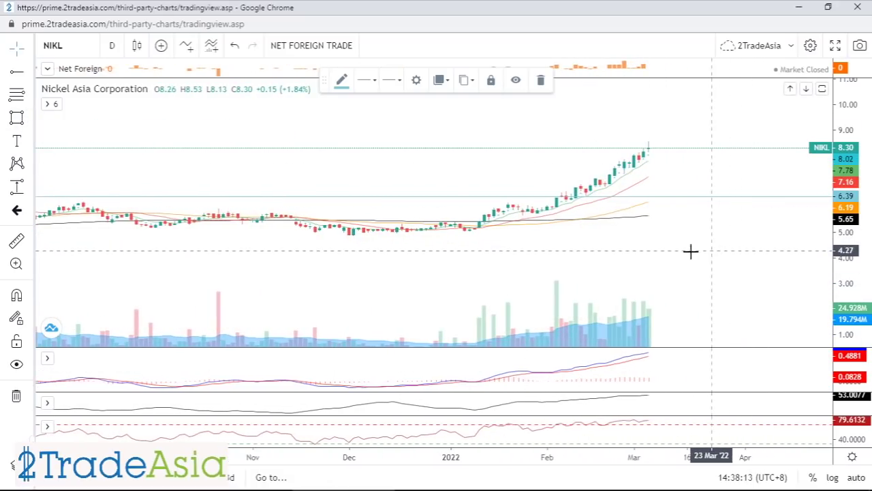
scroll(681, 249, up, 2)
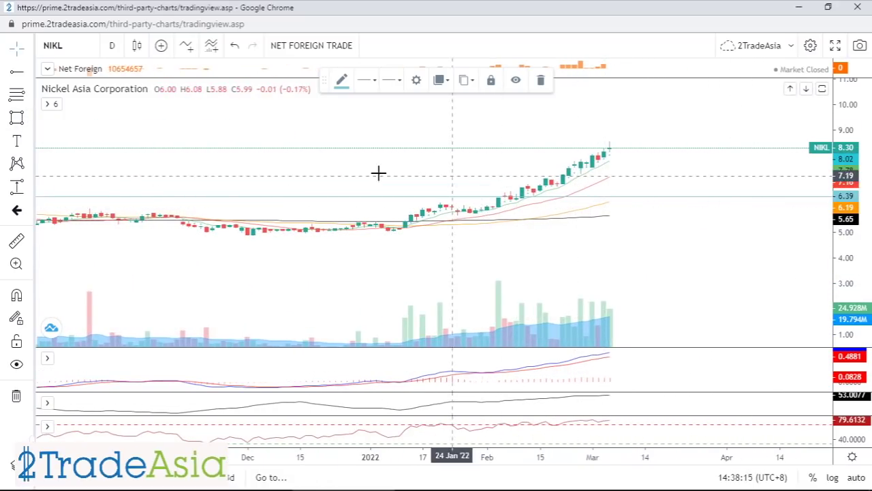
click(81, 197)
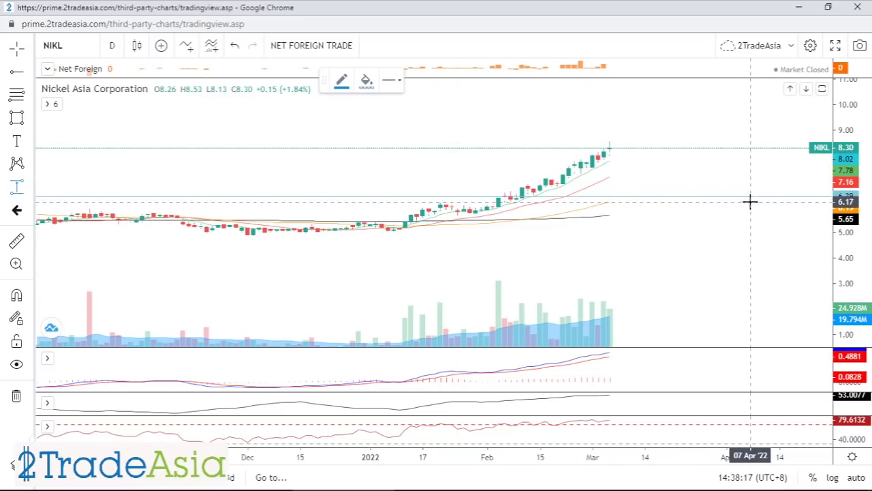
click(650, 197)
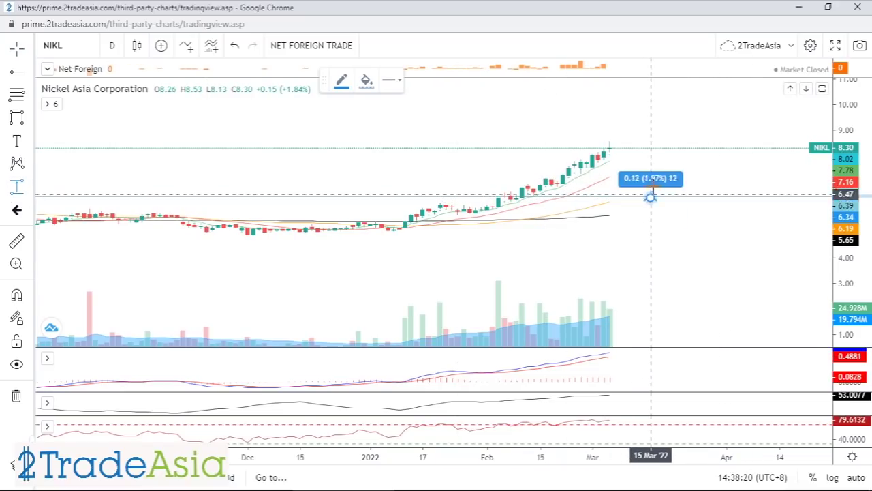
click(654, 148)
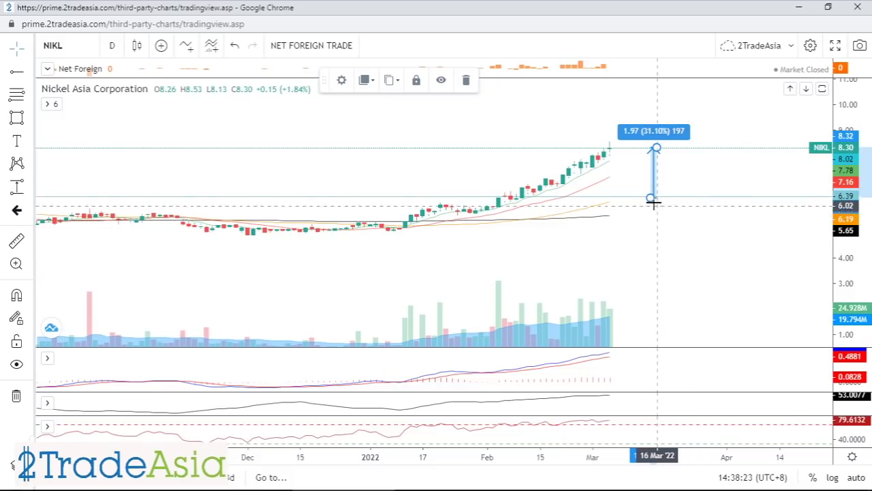
drag(652, 200, 653, 167)
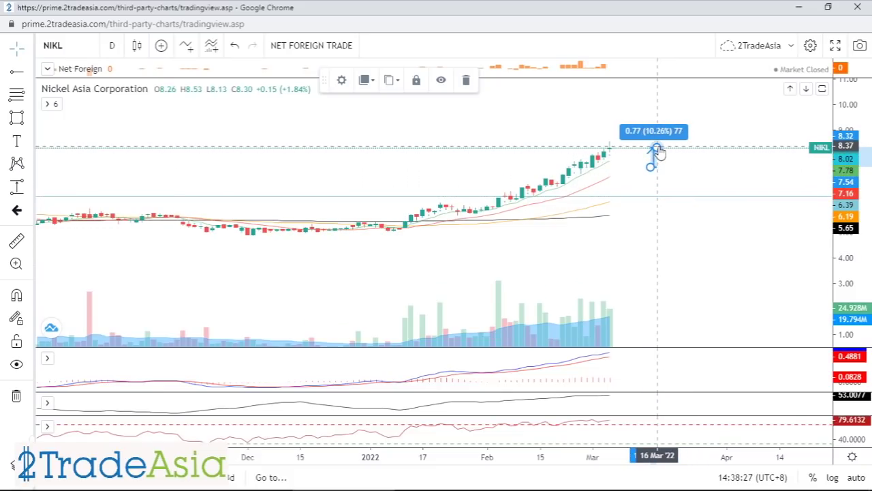
mouse_move(658, 151)
mouse_down()
mouse_move(653, 167)
mouse_move(654, 148)
mouse_up()
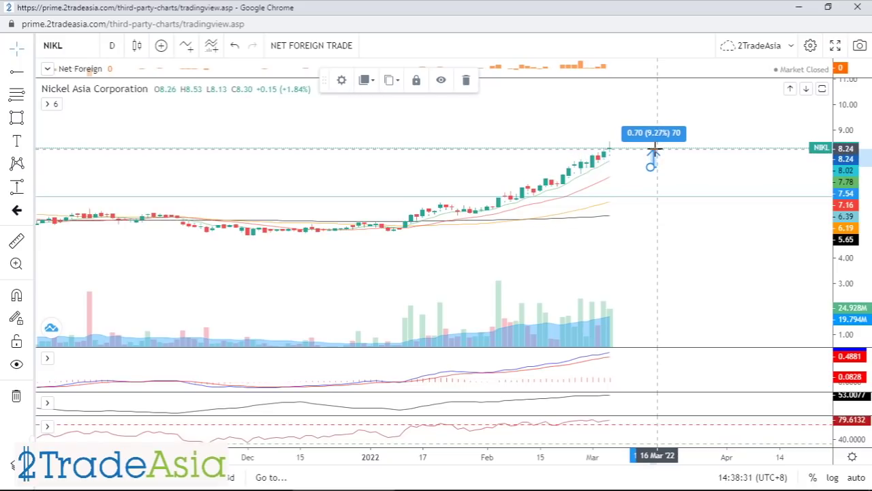
scroll(695, 235, down, 3)
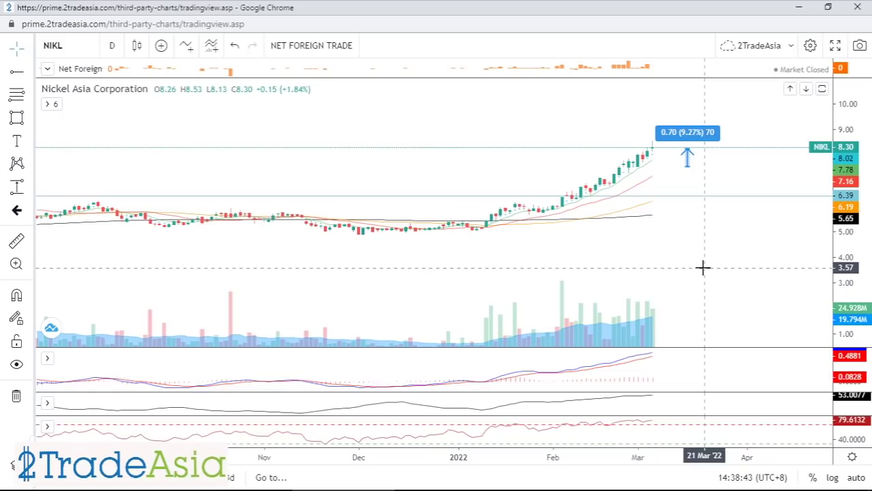
scroll(676, 275, down, 2)
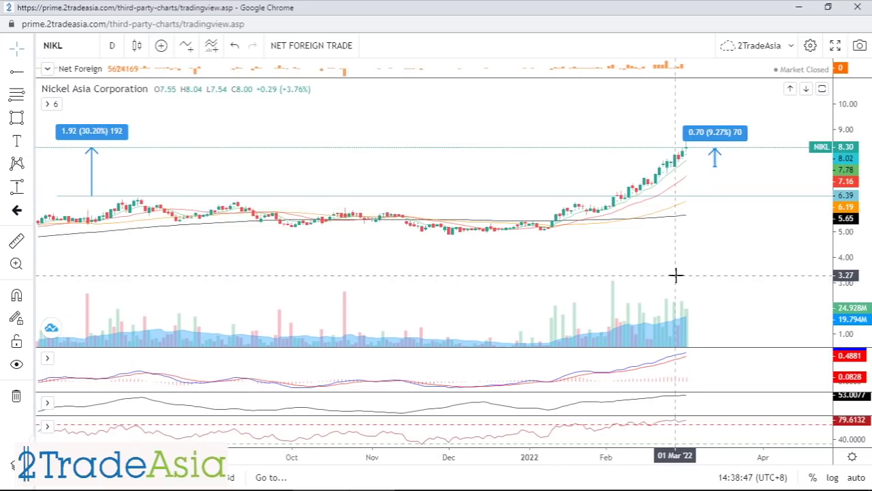
scroll(676, 275, up, 2)
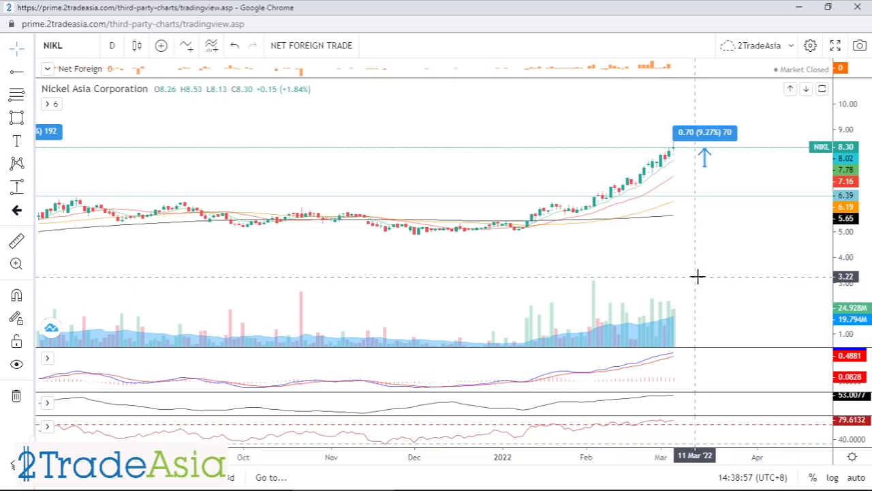
scroll(706, 255, down, 1)
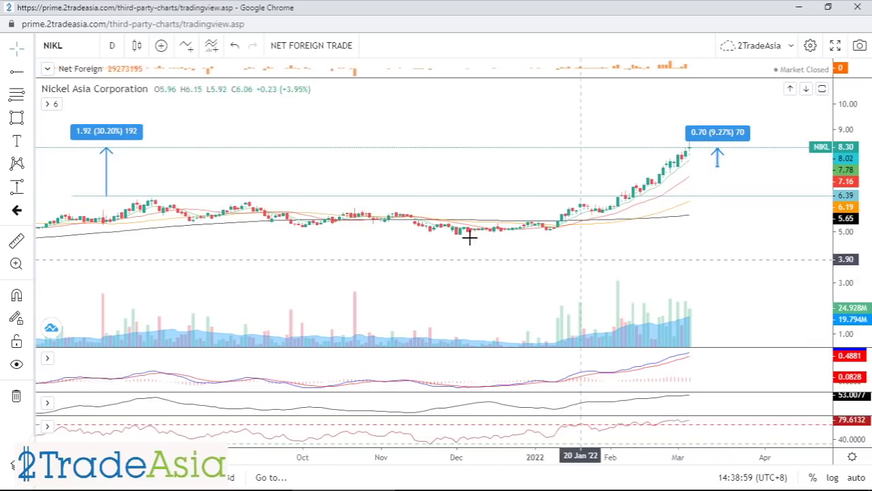
scroll(697, 272, up, 2)
Draw a horizontal ray at about 9.10 along NIKL's 2014–2015 highs, starting in mid-2014.
scroll(704, 287, down, 5)
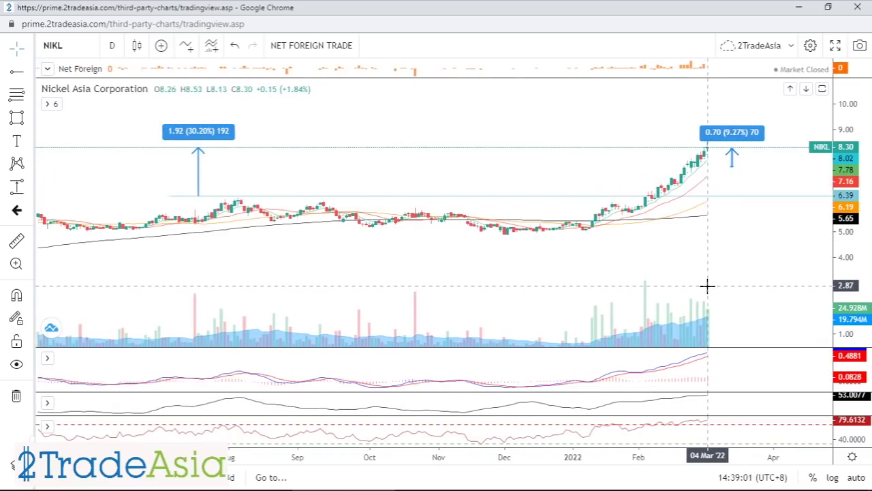
scroll(720, 282, down, 5)
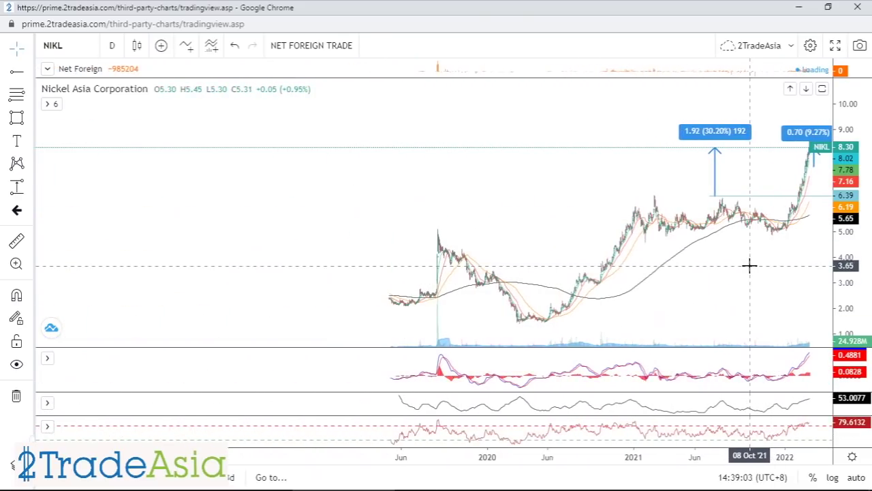
scroll(746, 302, down, 2)
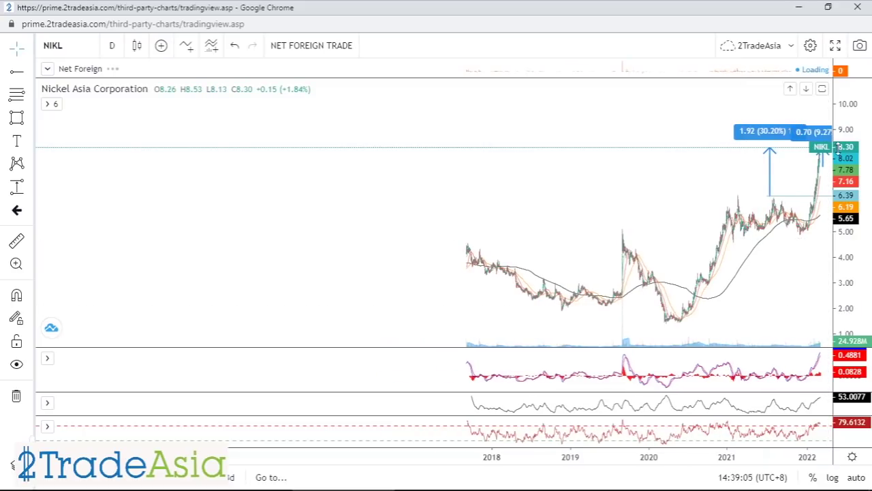
scroll(582, 143, down, 3)
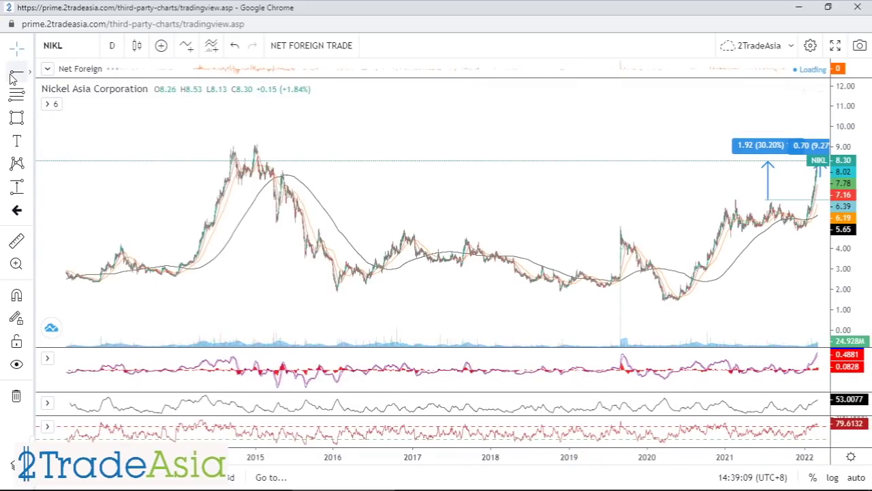
click(229, 135)
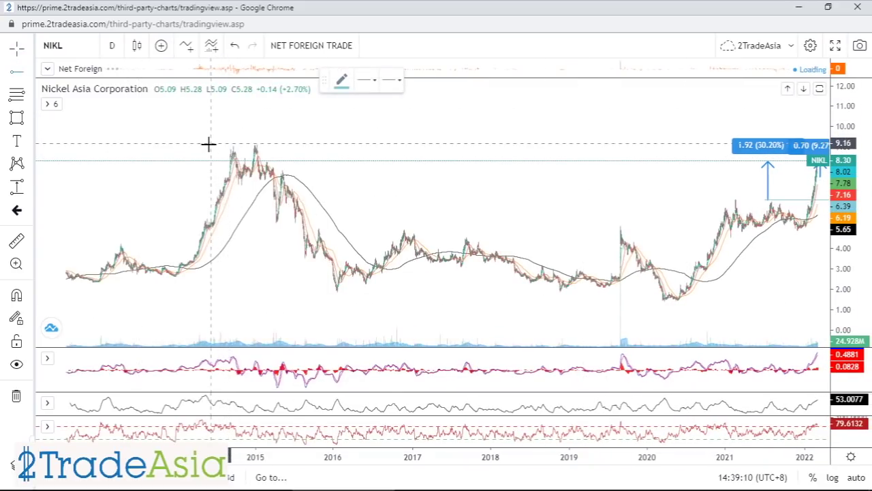
click(255, 151)
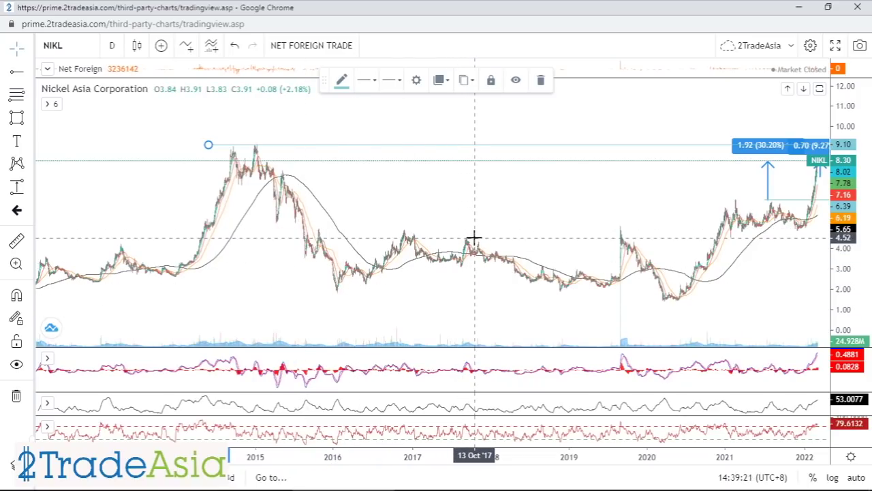
scroll(545, 218, up, 1)
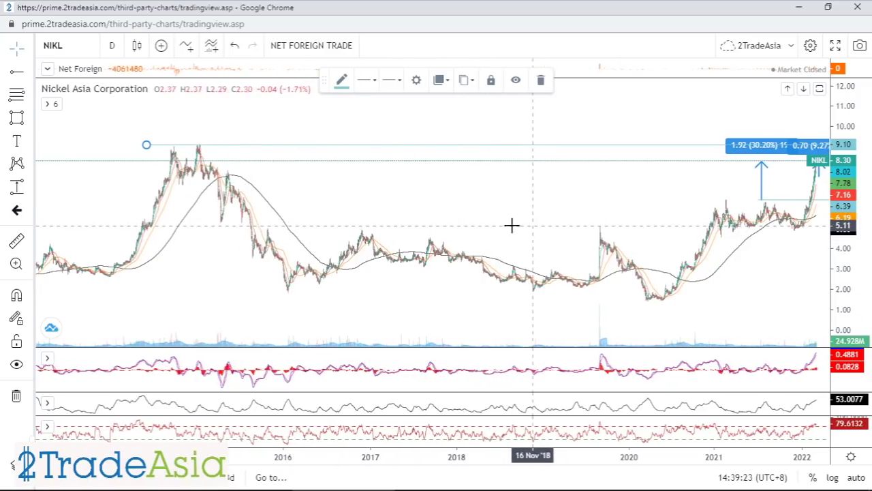
click(522, 209)
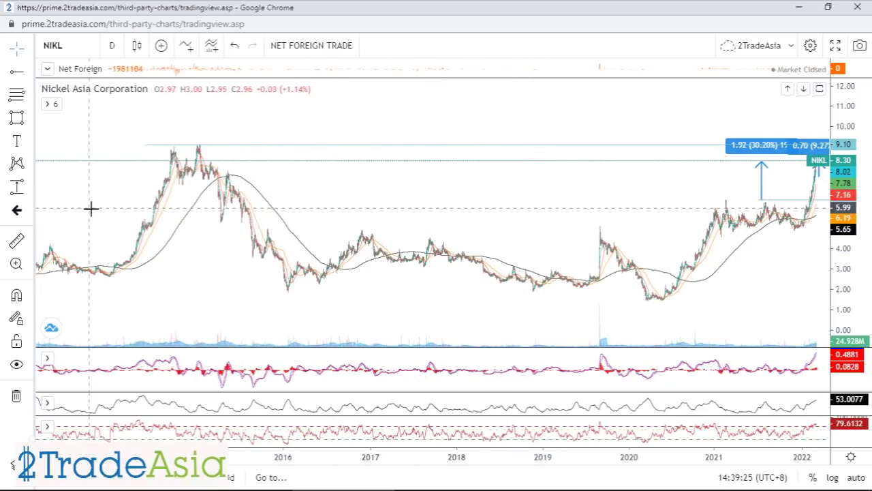
Delete the 30.20% and 9.27% price range measurements from the NIKL chart.
click(761, 167)
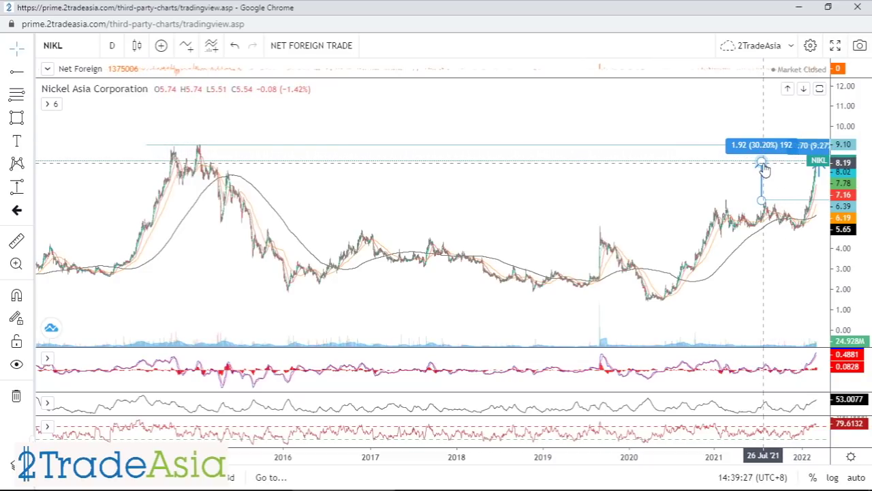
click(541, 81)
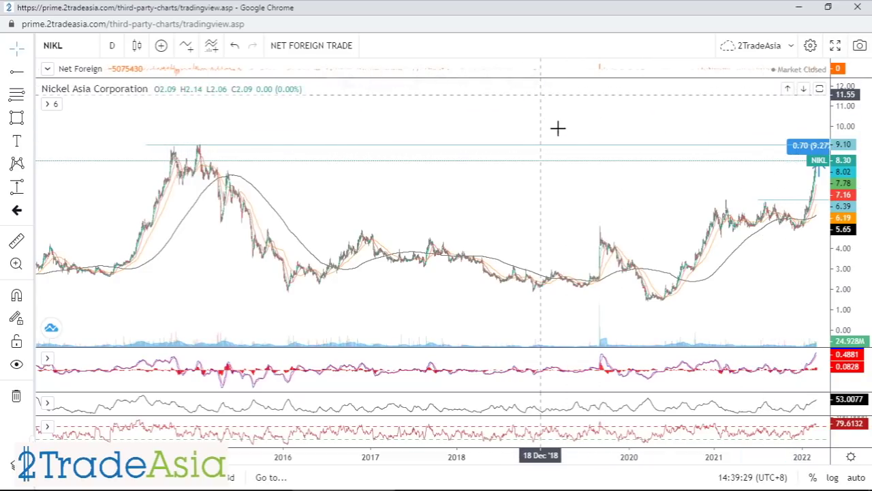
drag(603, 190, 578, 195)
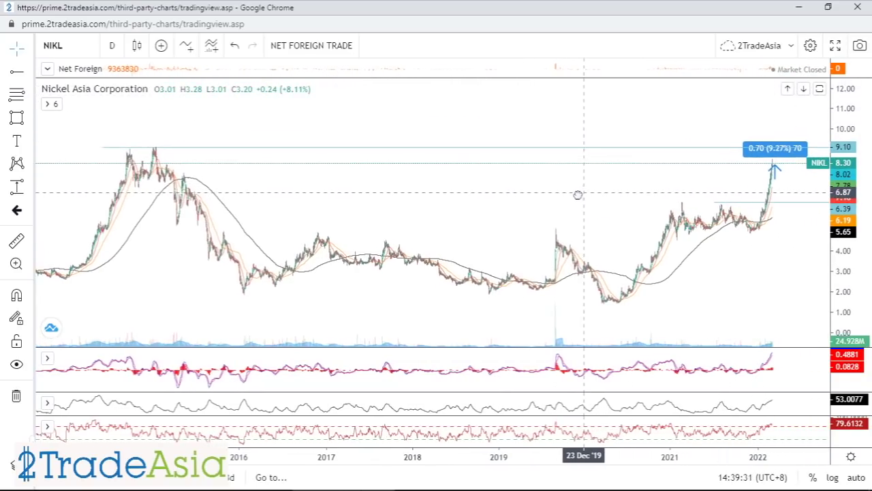
click(769, 151)
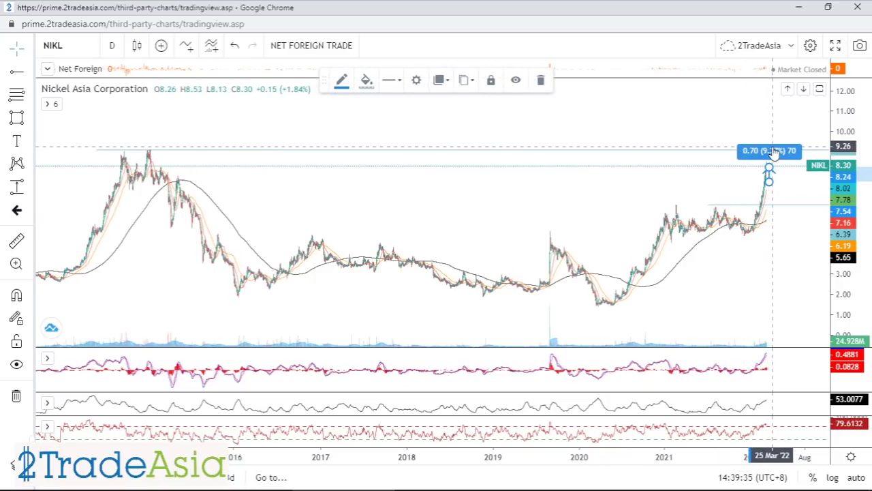
click(540, 80)
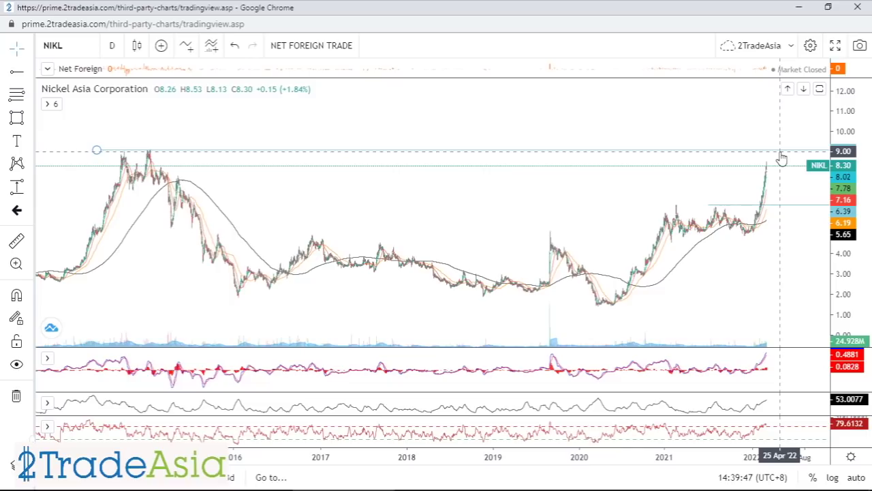
Measure the price range from NIKL's current price up to the 9.10 ray, and clear the measurement.
click(16, 186)
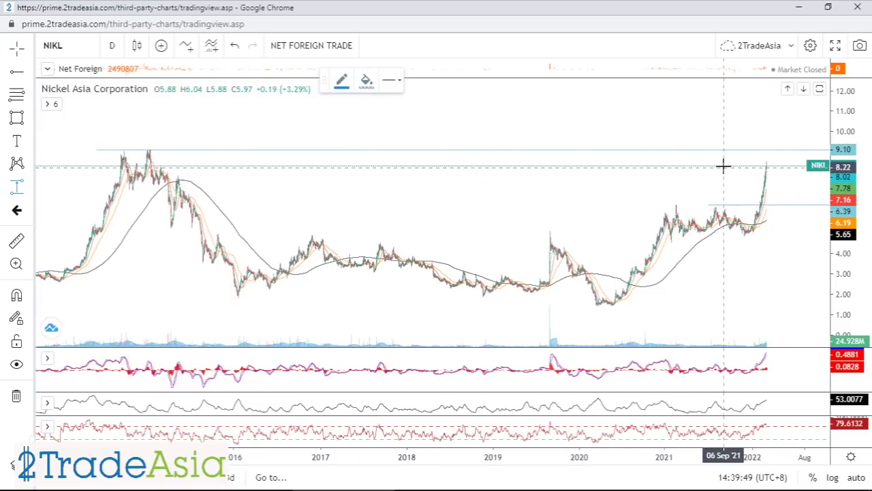
drag(724, 165, 724, 151)
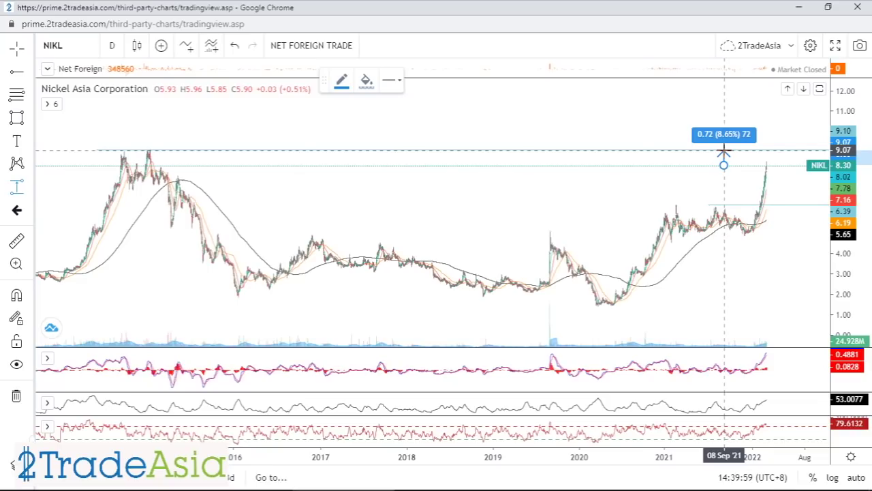
drag(724, 150, 725, 152)
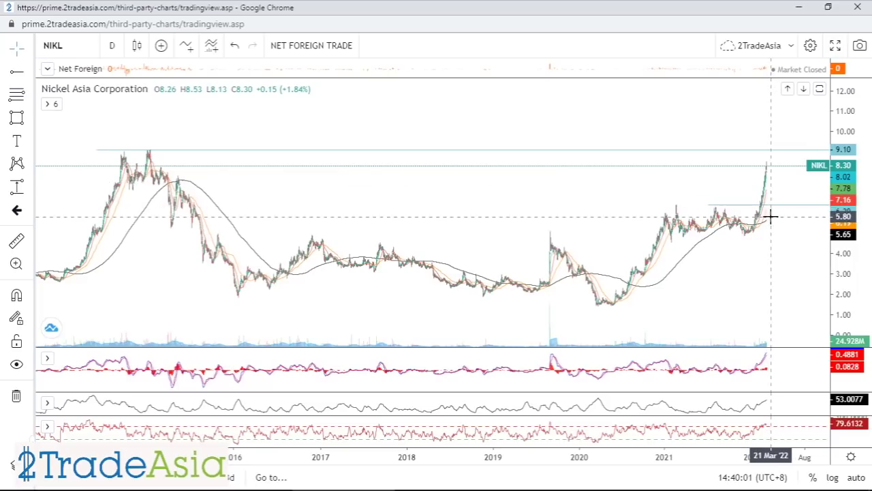
Examine NIKL's long-term price history from before the 2014–2015 highs through the early 2022 rally.
scroll(676, 195, down, 5)
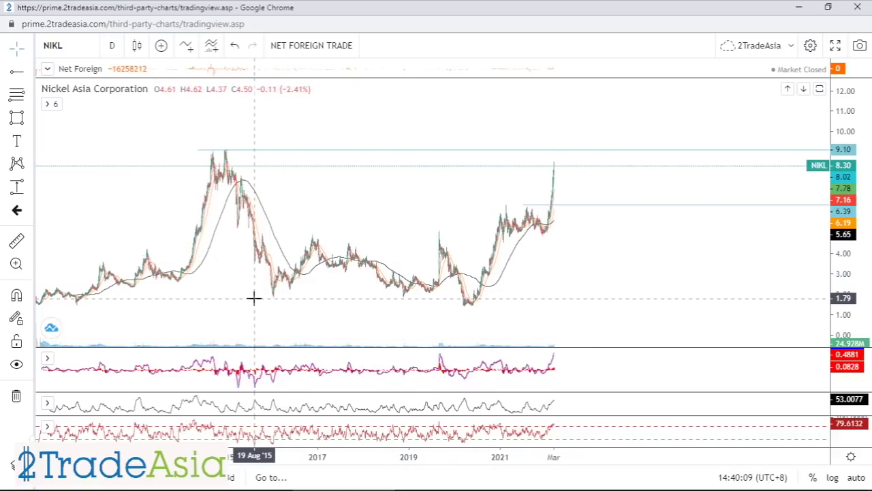
scroll(486, 300, up, 2)
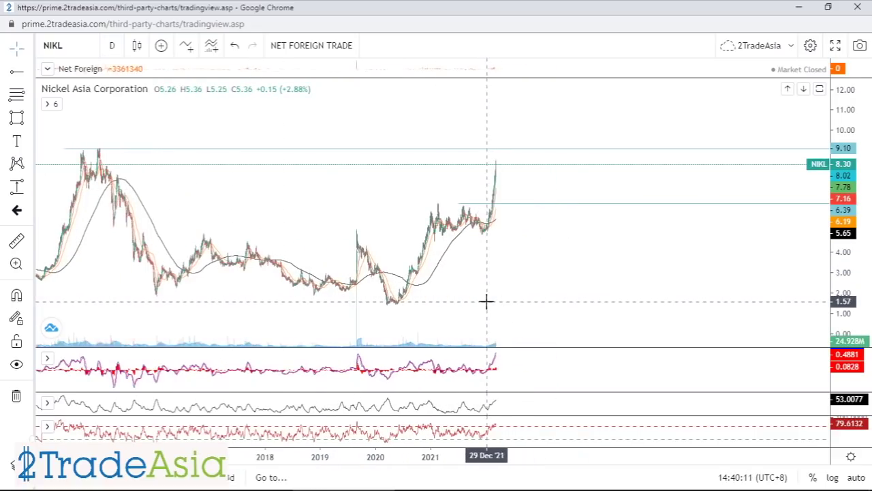
scroll(485, 301, up, 2)
scroll(553, 224, up, 3)
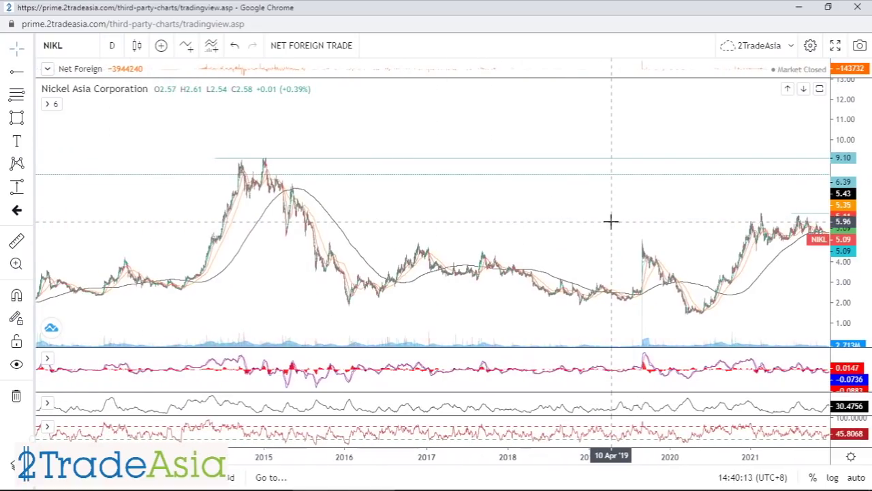
scroll(586, 226, up, 5)
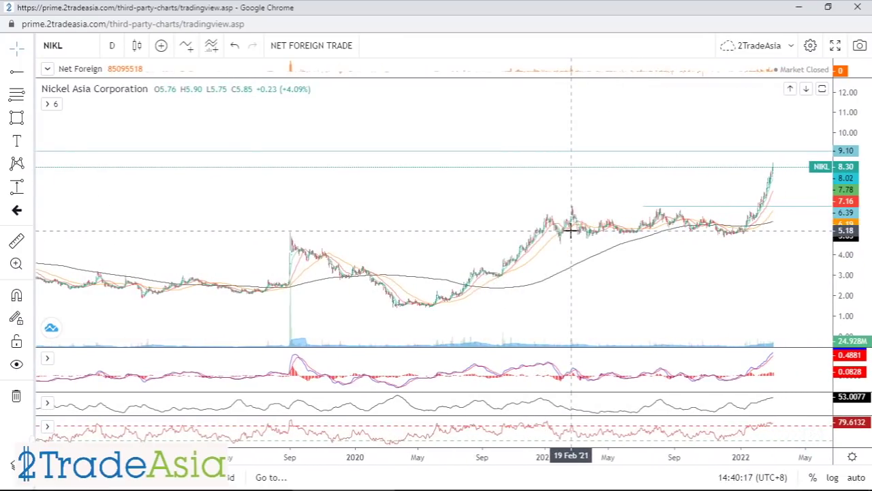
scroll(571, 232, up, 1)
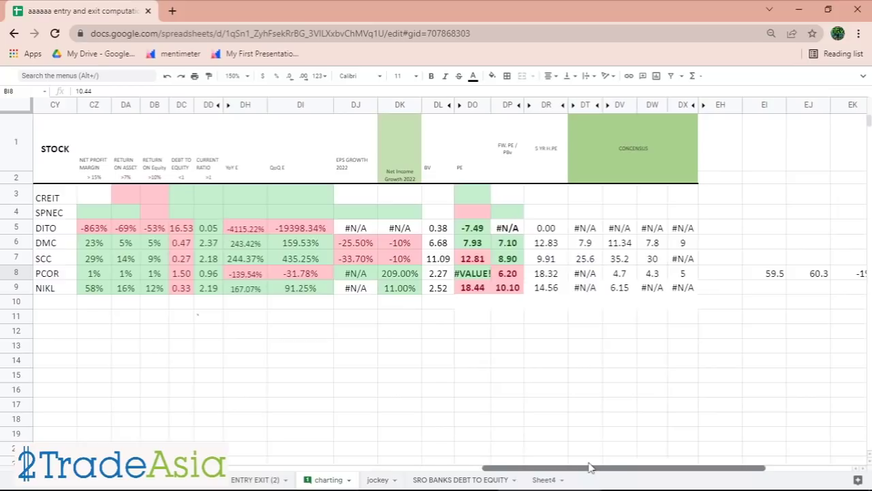
Switch to the Google Sheets charting sheet and select NIKL's net profit margin.
scroll(579, 468, right, 1)
scroll(579, 468, left, 1)
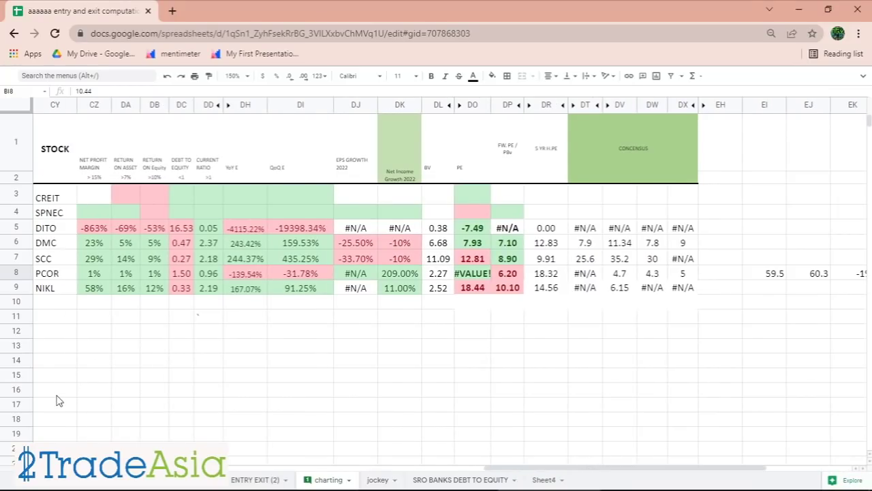
click(105, 289)
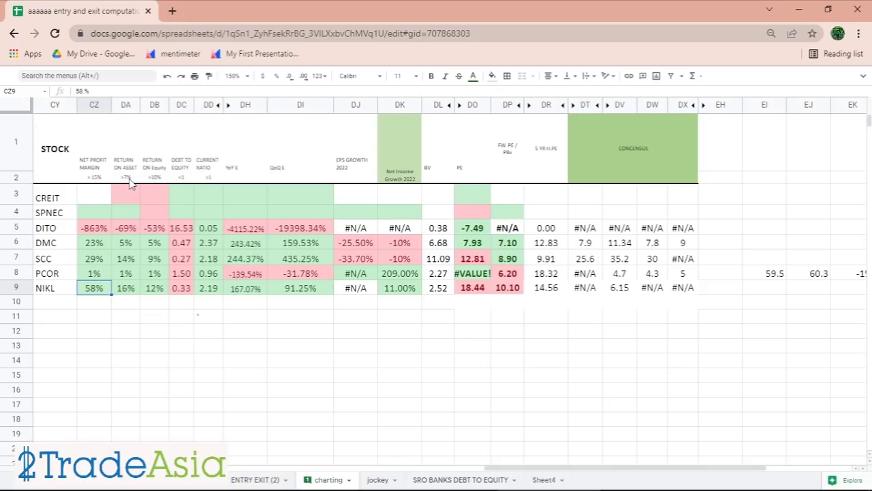
Review NIKL's return on asset, return on equity, current ratio, year-on-year and quarter-on-quarter earnings, and 2022 net income growth.
click(134, 293)
click(162, 297)
click(131, 298)
click(166, 300)
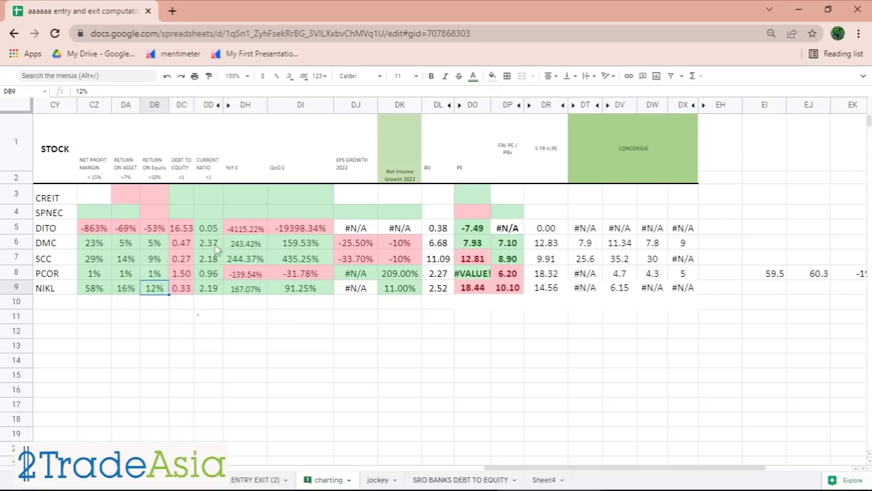
click(209, 291)
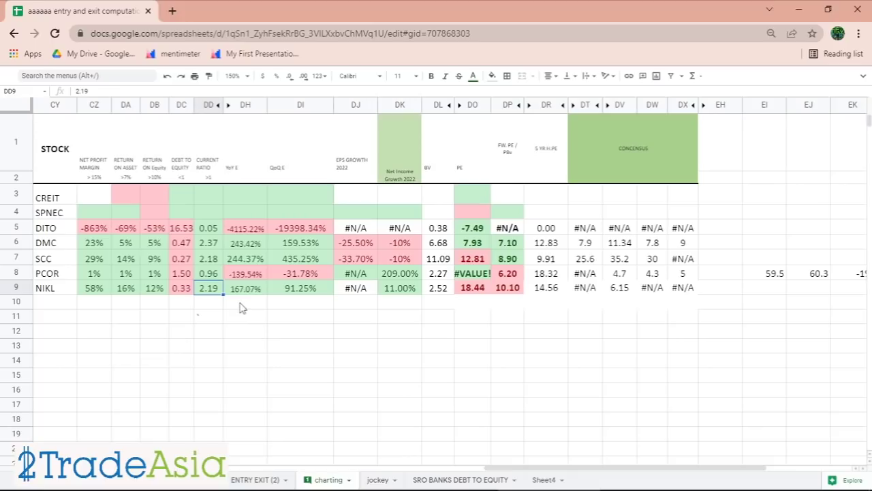
drag(252, 294, 300, 289)
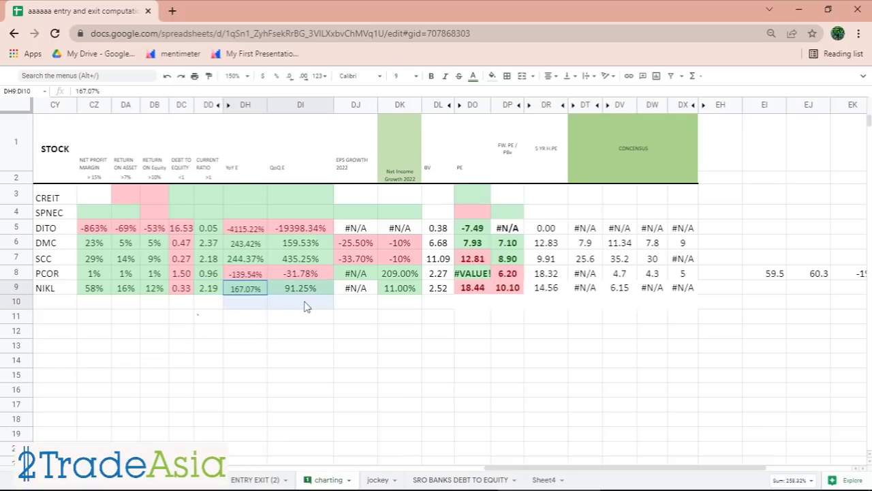
click(408, 295)
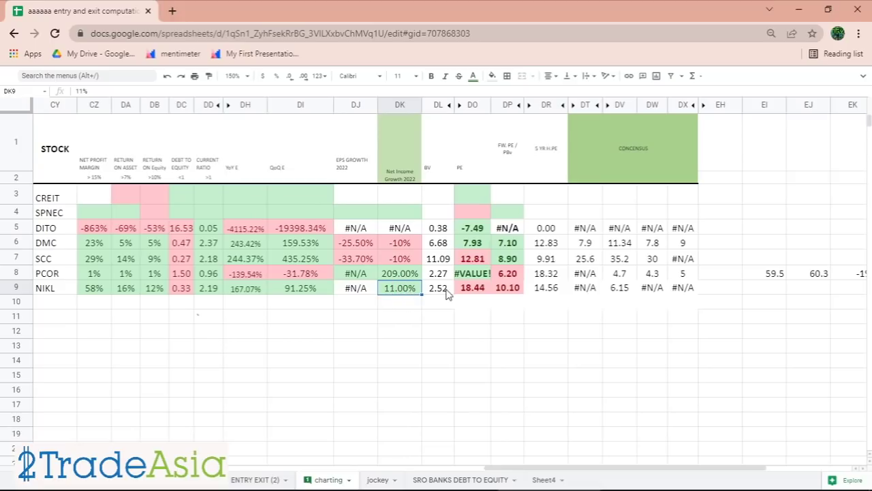
Compare NIKL's PE, forward PE, five-year historical PE and consensus target, and select its full row of metrics.
click(481, 293)
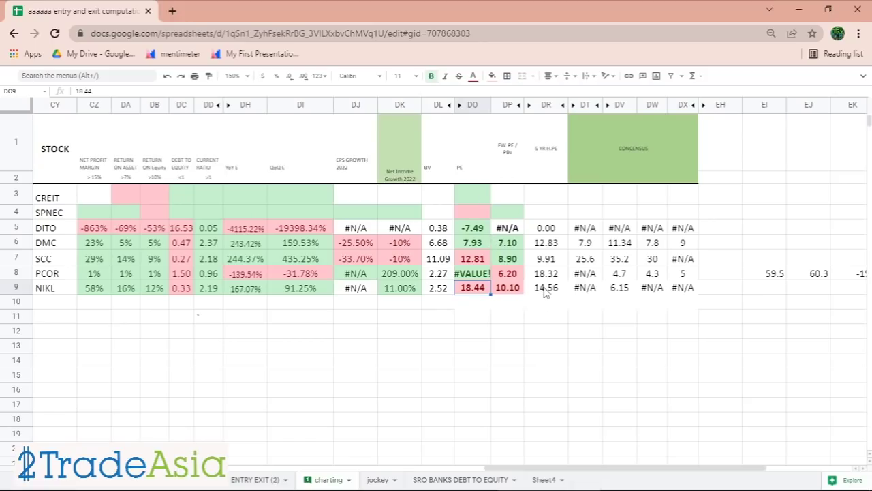
drag(511, 291, 556, 293)
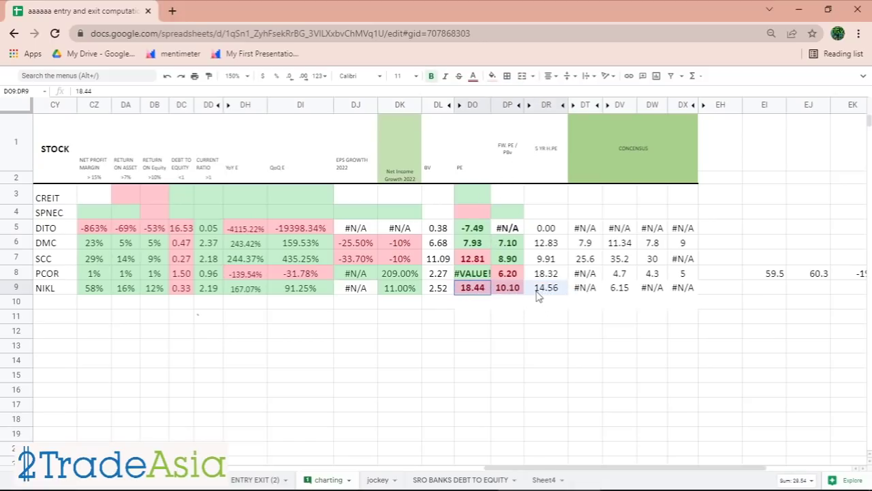
click(617, 290)
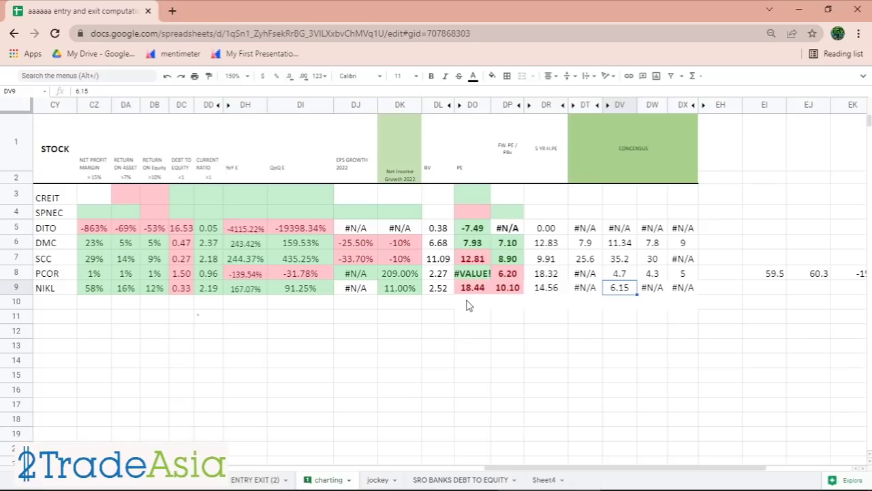
click(512, 294)
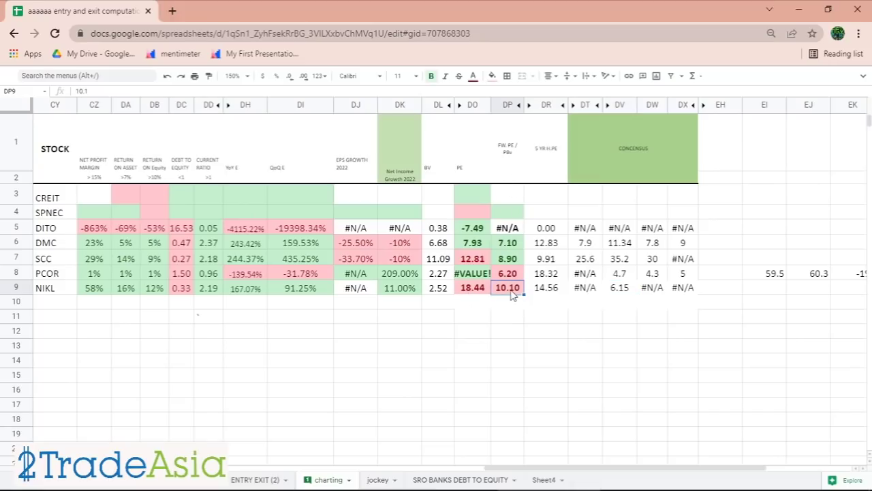
click(475, 303)
drag(88, 294, 679, 299)
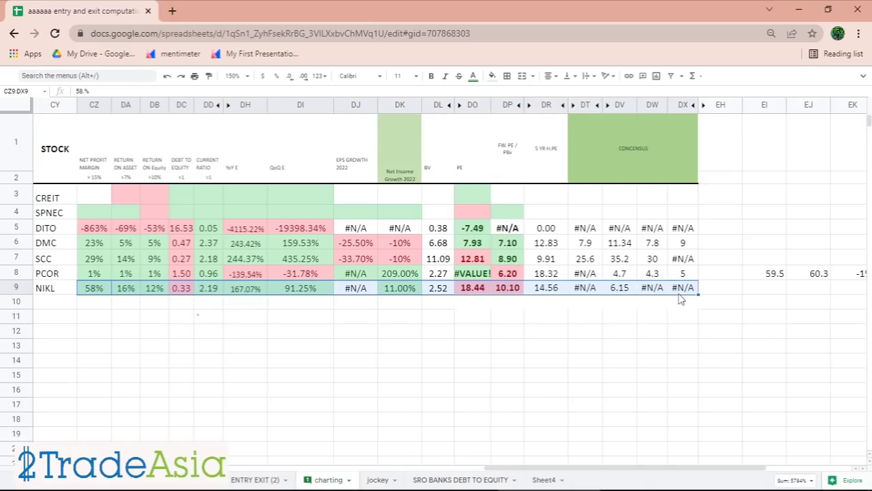
Switch to the 2TradeAsia chart and draw a price range from NIKL's current price up to about the 9.10 ray.
key(alt+Tab)
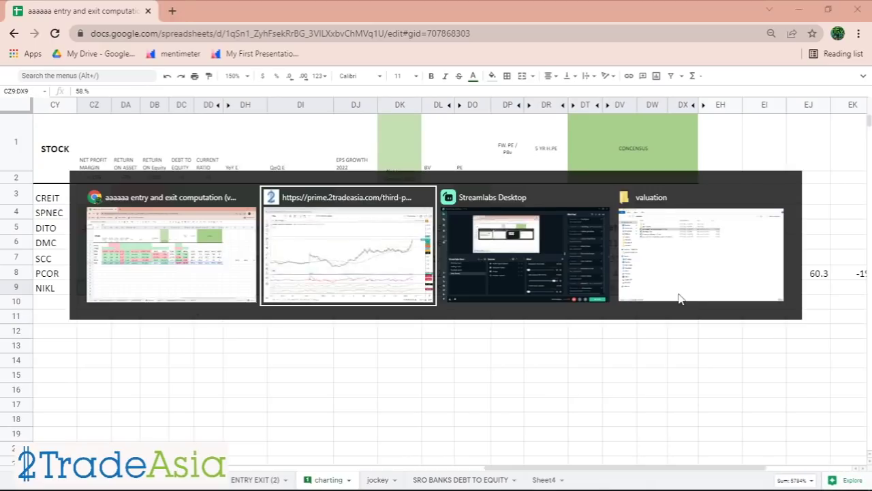
click(358, 251)
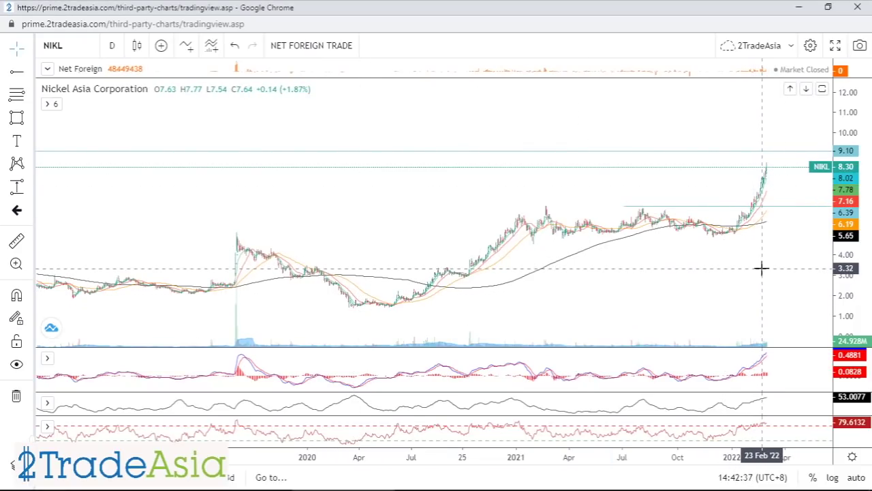
click(16, 186)
click(307, 150)
scroll(518, 195, down, 2)
shift+click(593, 166)
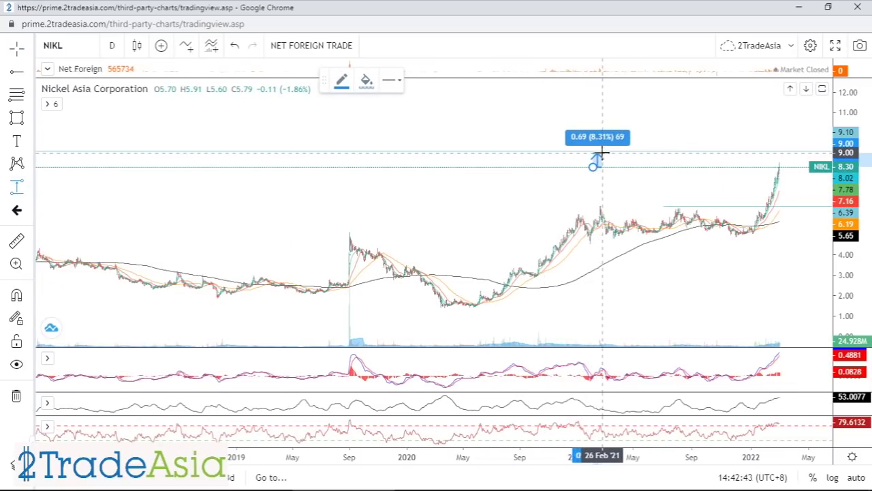
click(602, 151)
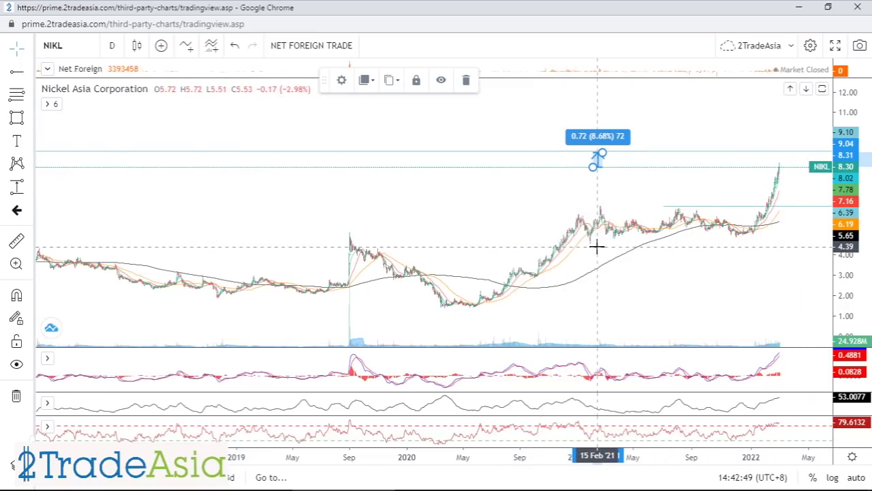
Return to the Google Sheets charting sheet and highlight NIKL's metrics from net profit margin through the consensus columns.
key(alt+Tab)
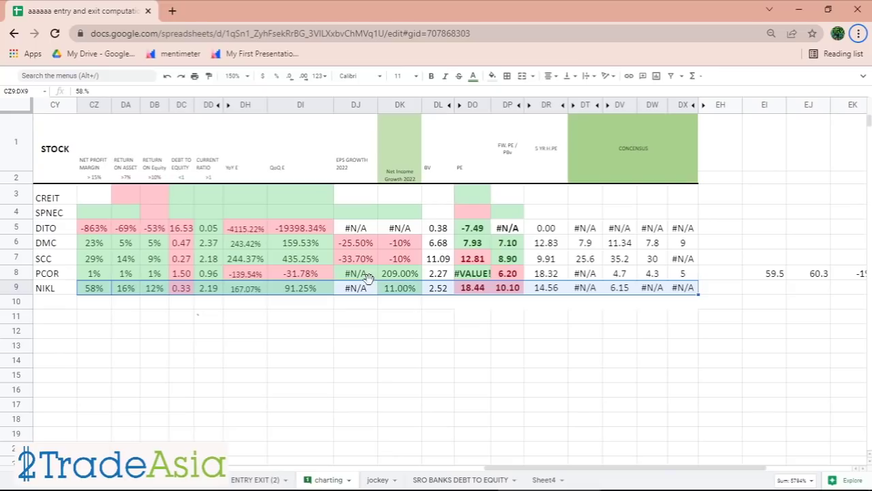
click(91, 295)
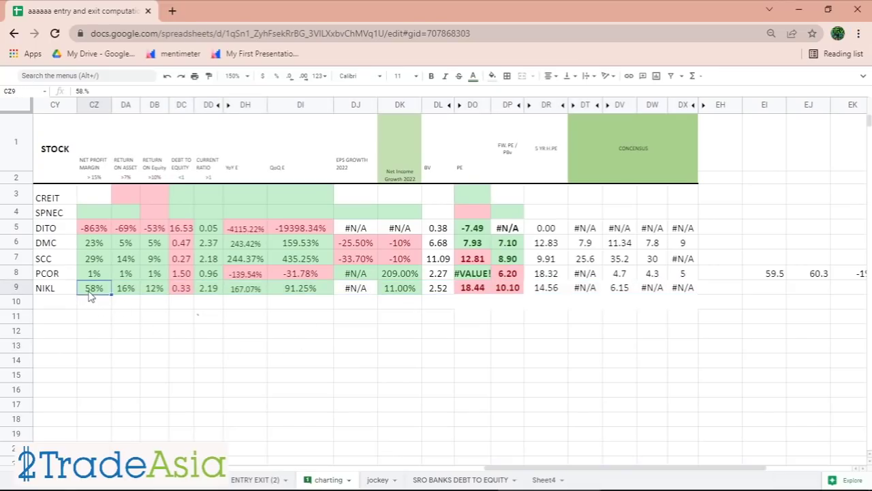
click(109, 332)
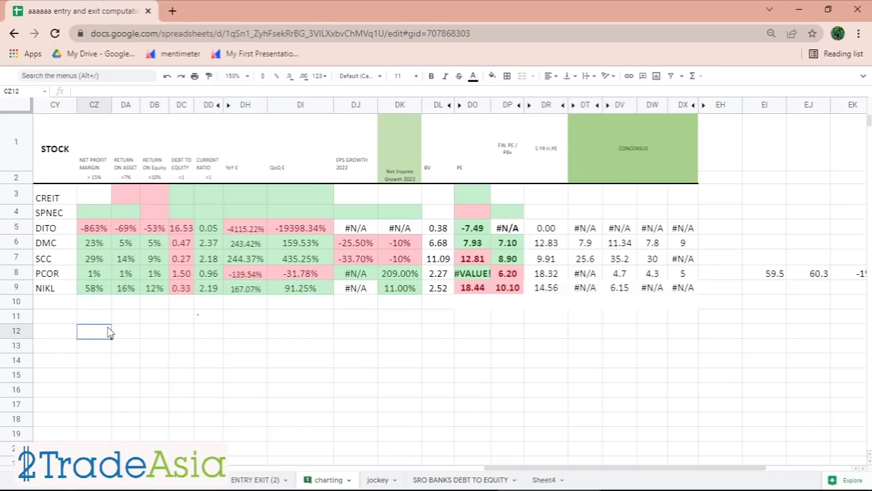
drag(95, 293, 685, 296)
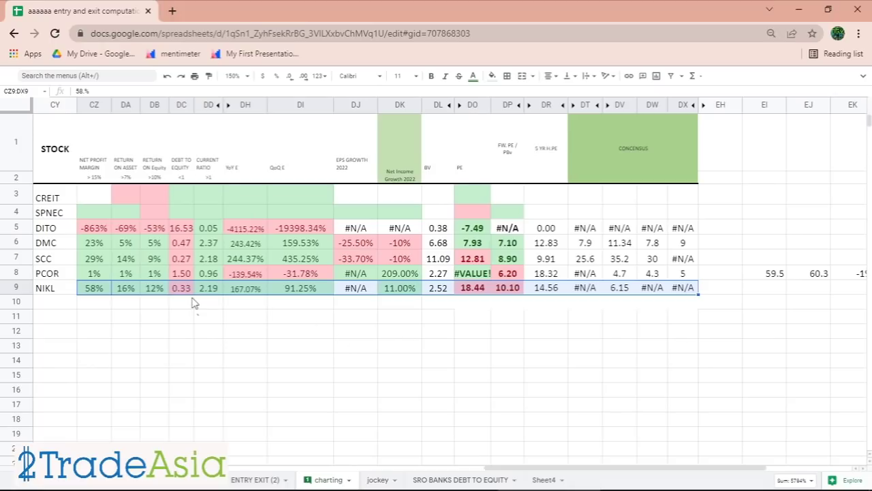
Highlight the stock names from CREIT through PCOR, and switch to the 2TradeAsia chart window.
drag(48, 203, 49, 278)
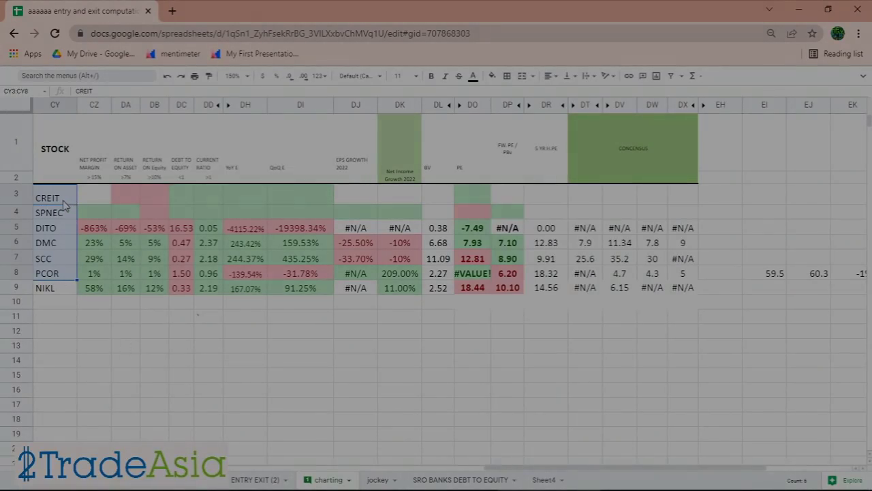
key(alt+Tab)
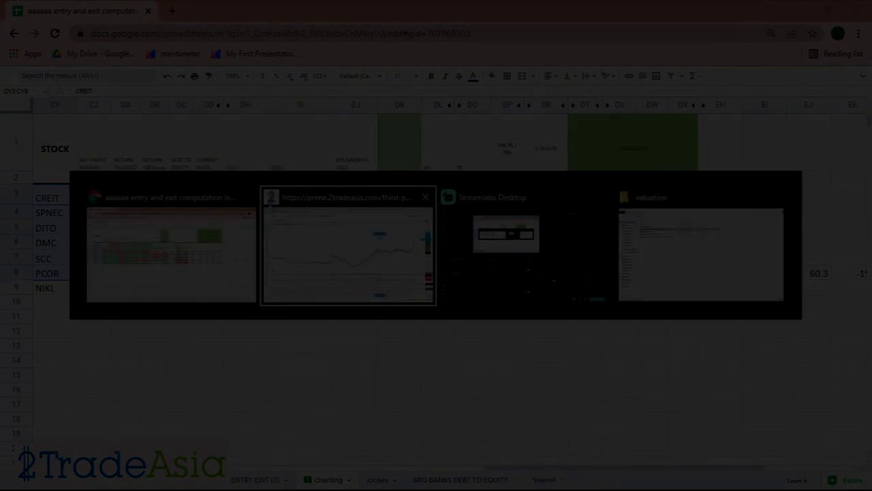